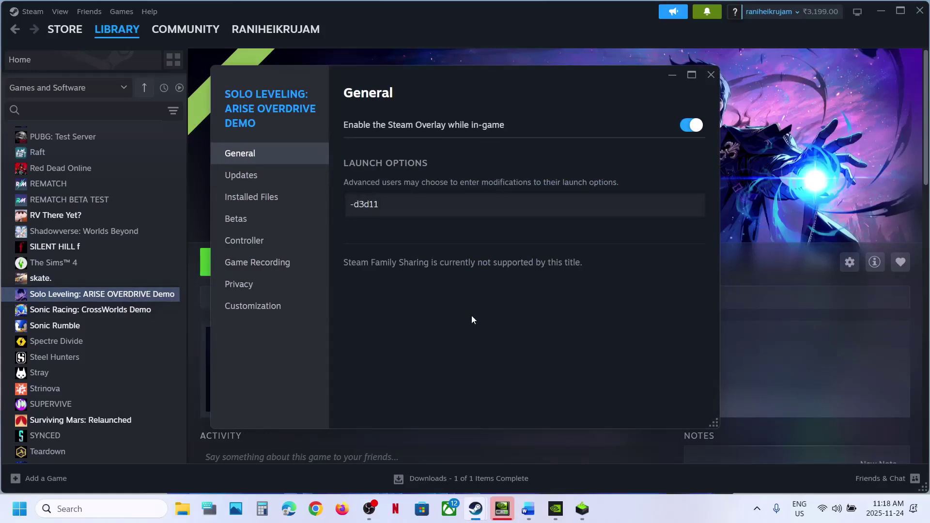
Replace the Solo Leveling demo's launch option with -dx11, and replace that with -dx12.
key(ctrl+a)
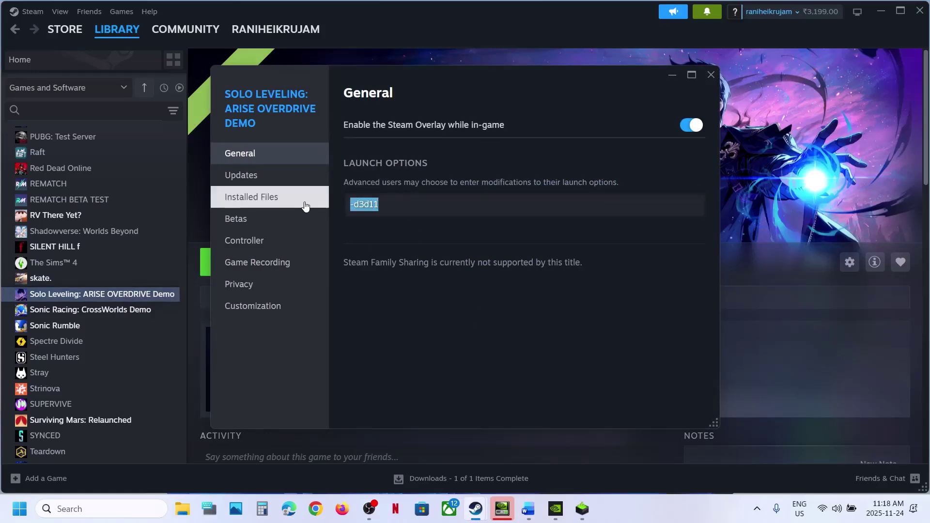
text(-dx)
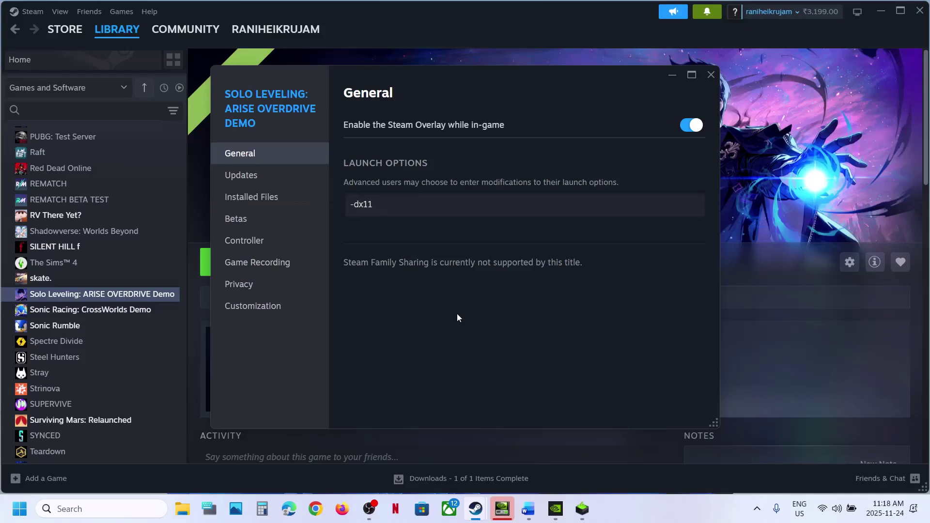
drag(395, 207, 327, 214)
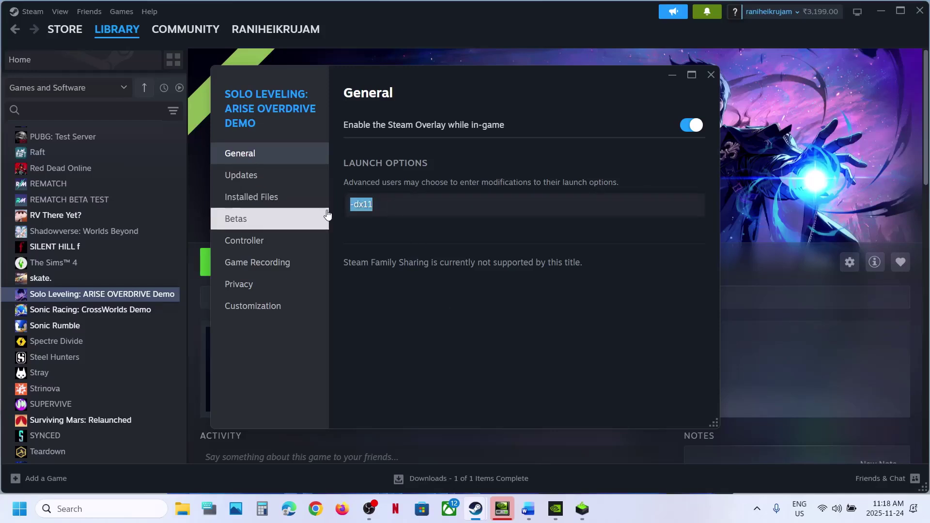
text(-dx)
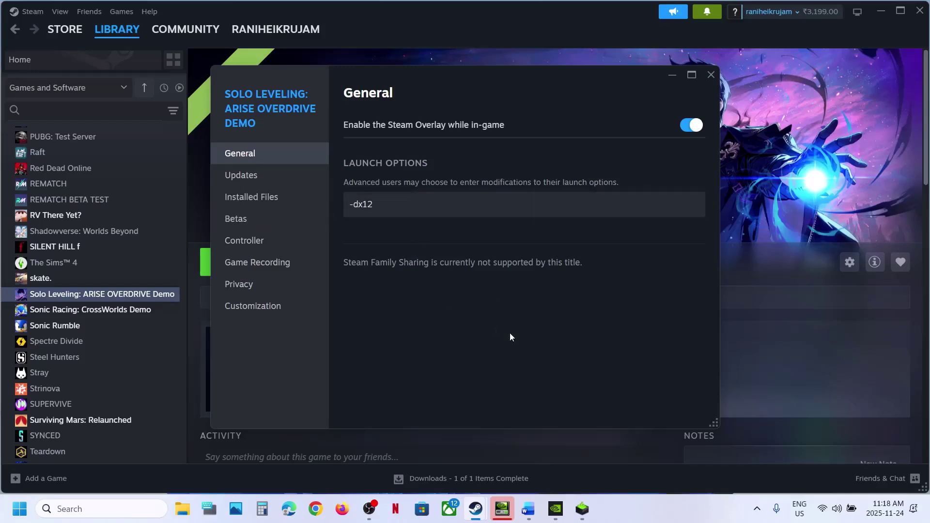
Clear the Solo Leveling demo's launch options and close its properties.
key(ctrl+a)
key(BackSpace)
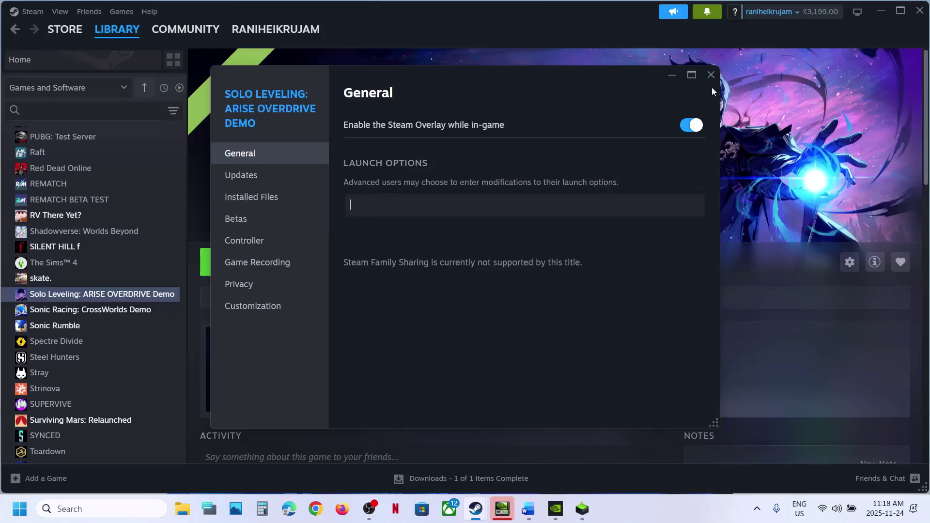
click(712, 82)
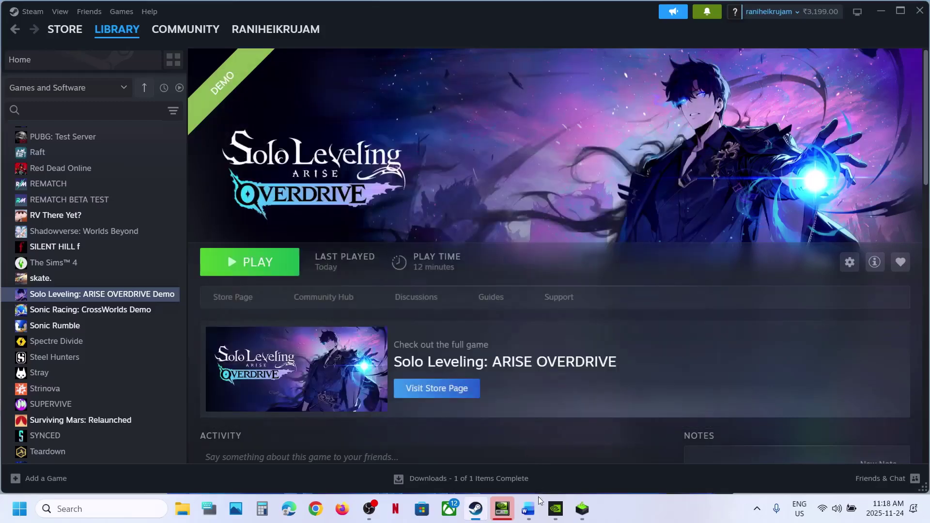
Switch to the Word notes, highlight "Install EasyAntiCheat" in Step 2, and return to Steam.
click(528, 509)
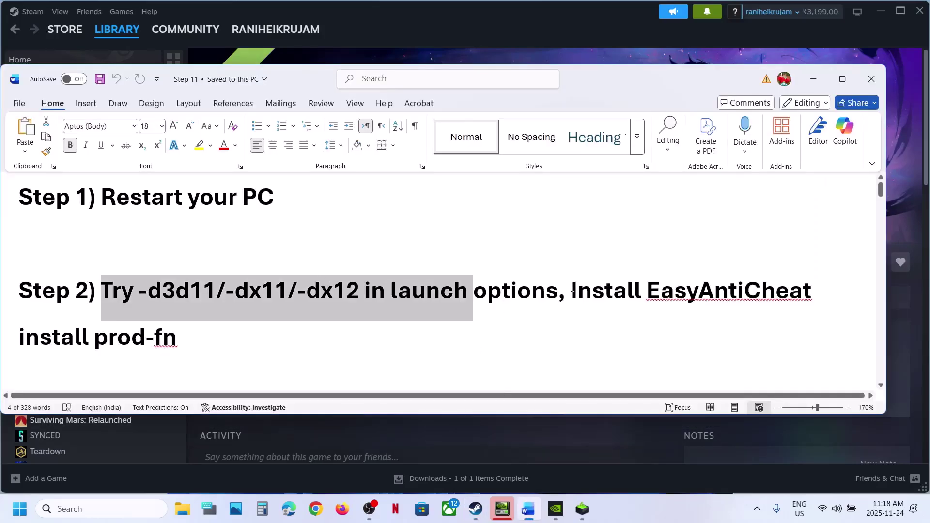
drag(571, 290, 815, 292)
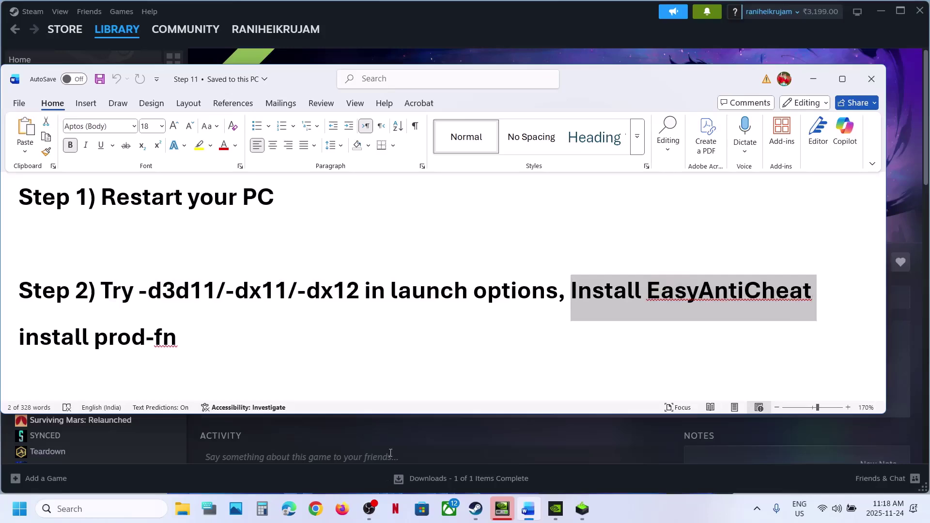
click(391, 453)
Browse the local files of Solo Leveling: ARISE OVERDRIVE Demo and open its EasyAntiCheat folder.
right_click(91, 293)
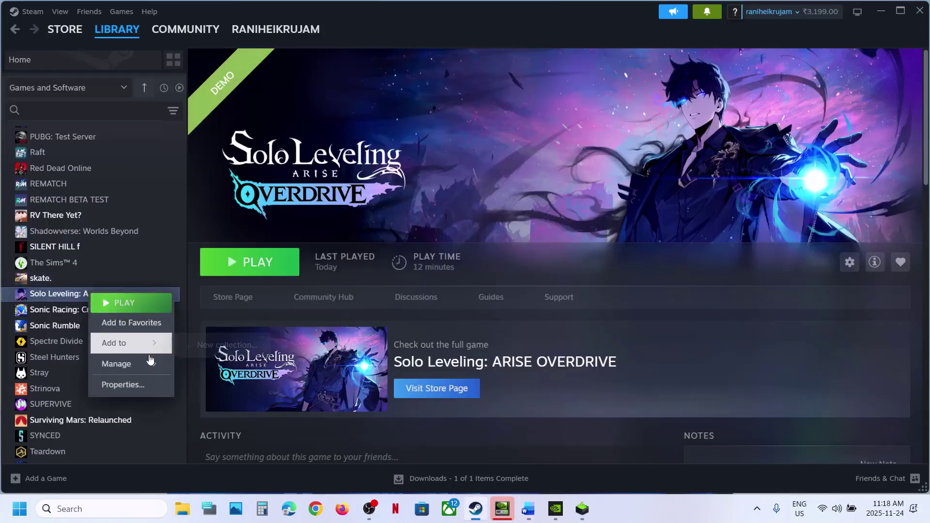
mouse_move(151, 363)
click(230, 267)
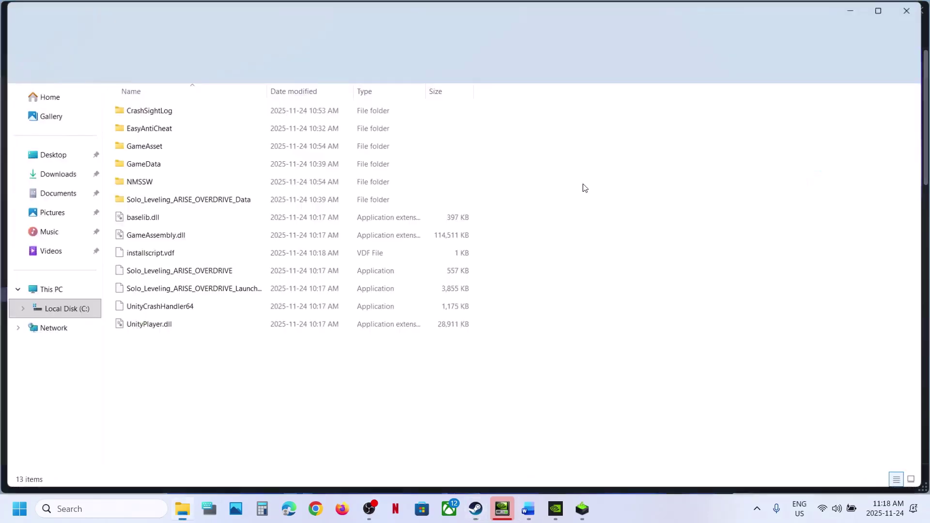
double_click(152, 130)
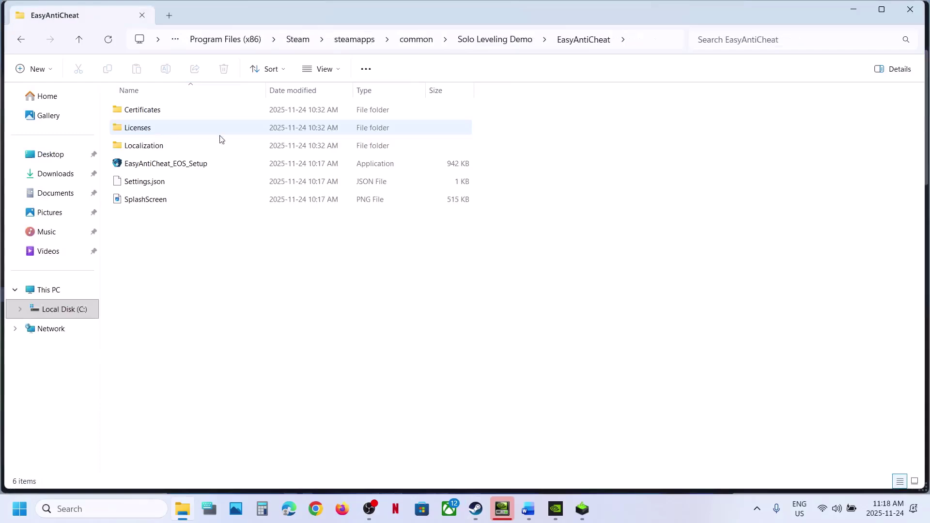
Run EasyAntiCheat_EOS_Setup as administrator.
click(177, 165)
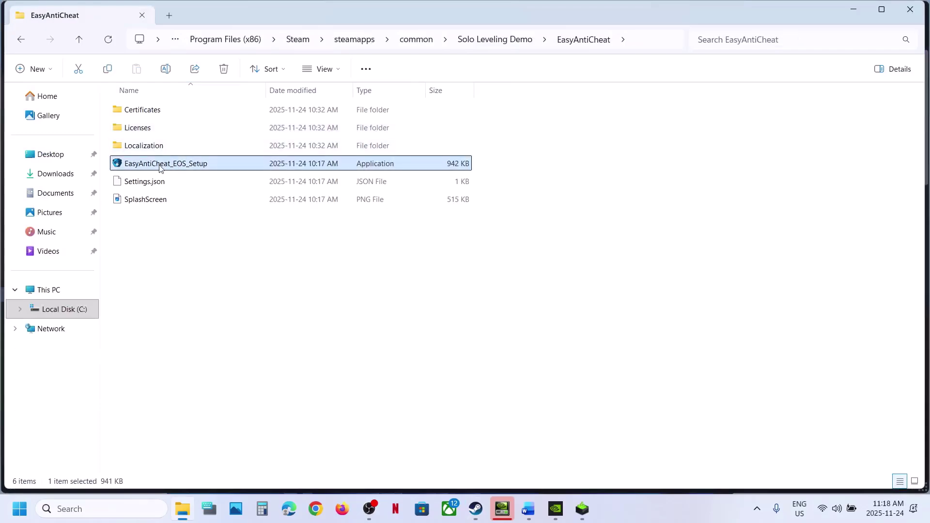
right_click(160, 167)
click(250, 193)
click(418, 379)
click(475, 507)
click(475, 506)
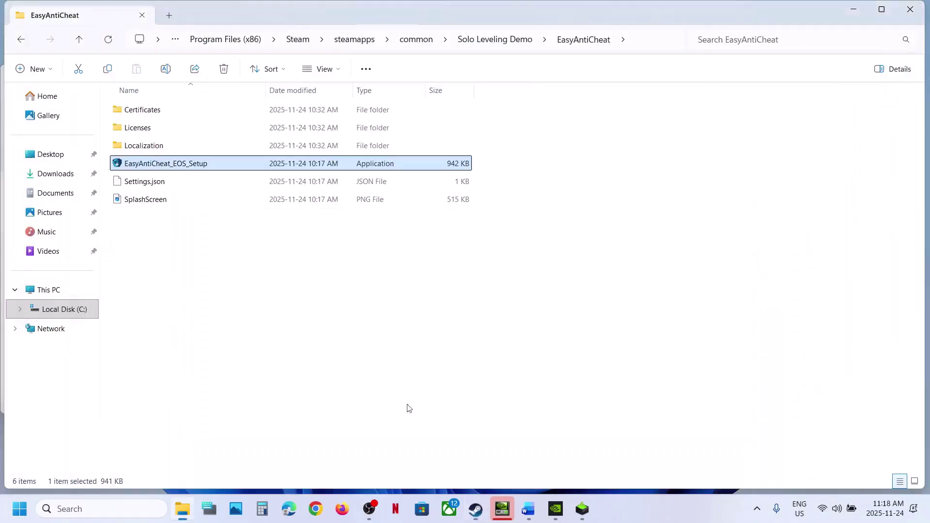
Create a shortcut to EasyAntiCheat_EOS_Setup inside the EasyAntiCheat folder and delete that shortcut.
right_click(175, 169)
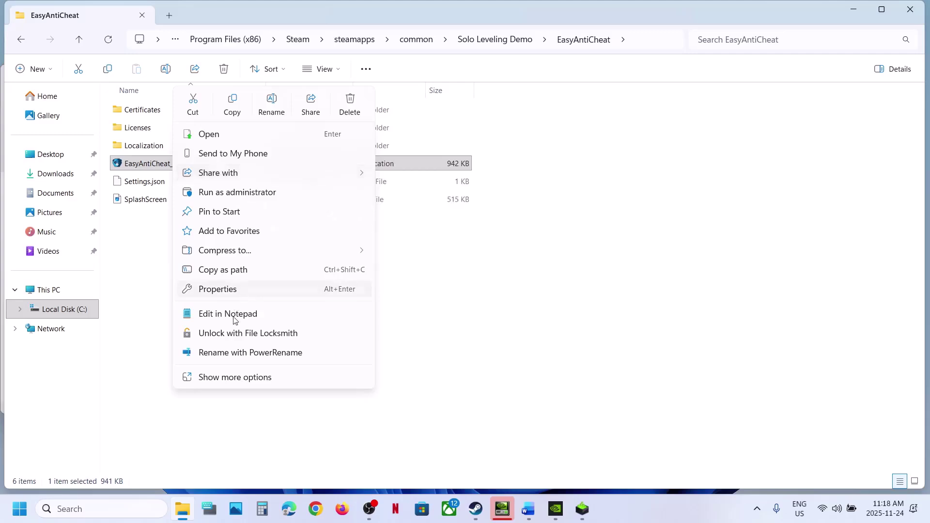
click(238, 380)
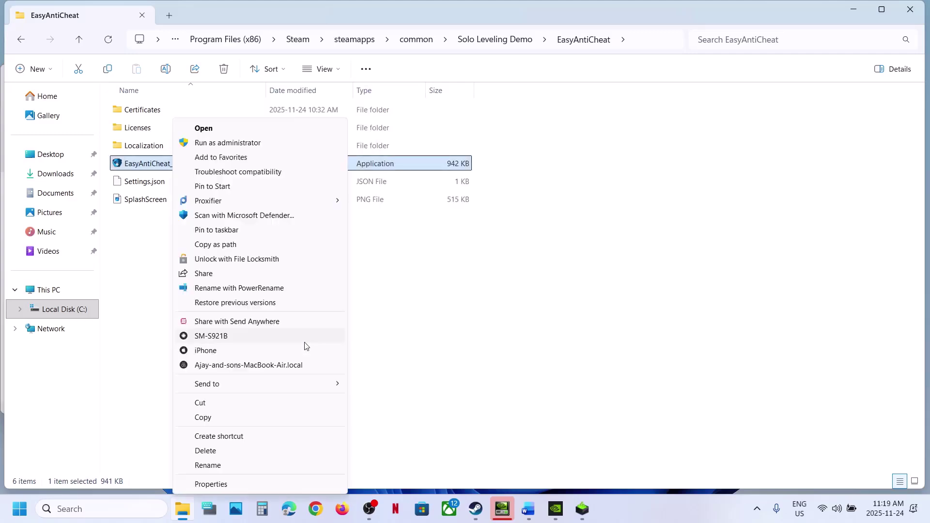
mouse_move(254, 390)
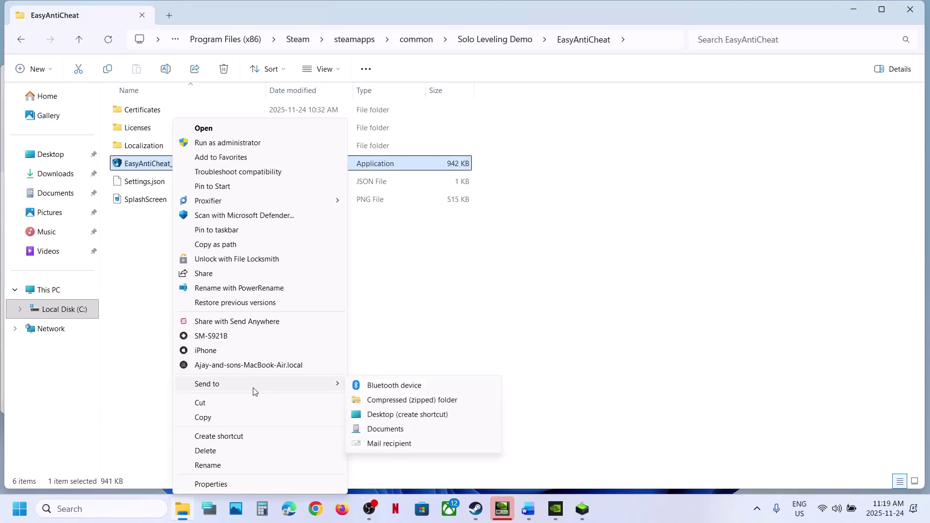
click(231, 438)
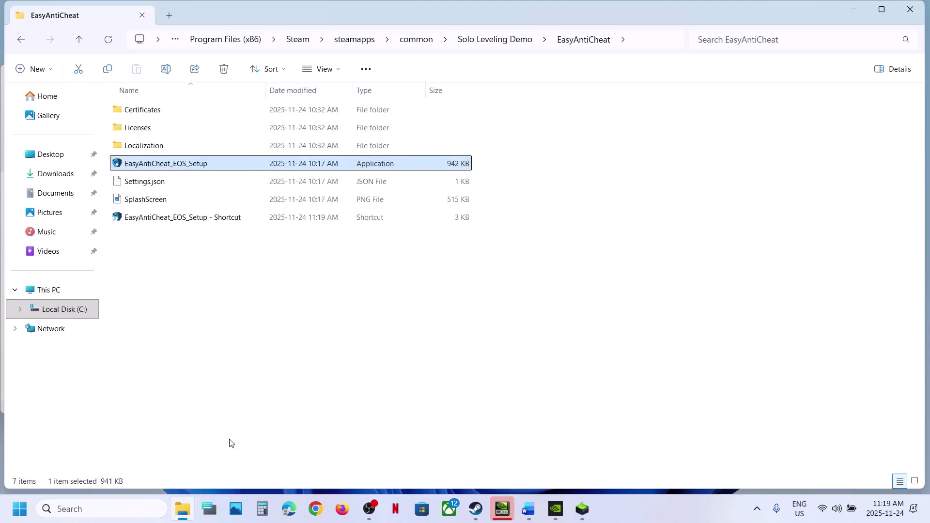
right_click(185, 218)
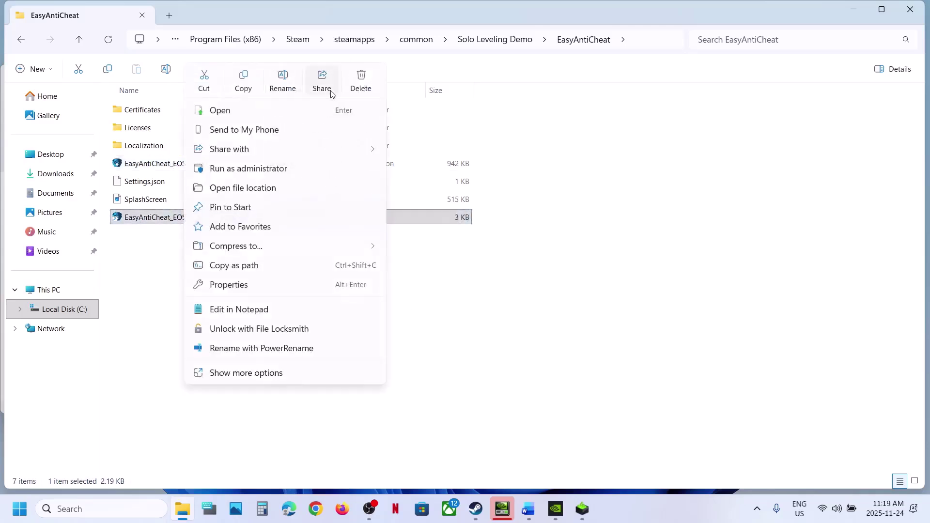
click(352, 88)
Send a shortcut of EasyAntiCheat_EOS_Setup to the desktop and move it to the middle of the desktop.
click(177, 163)
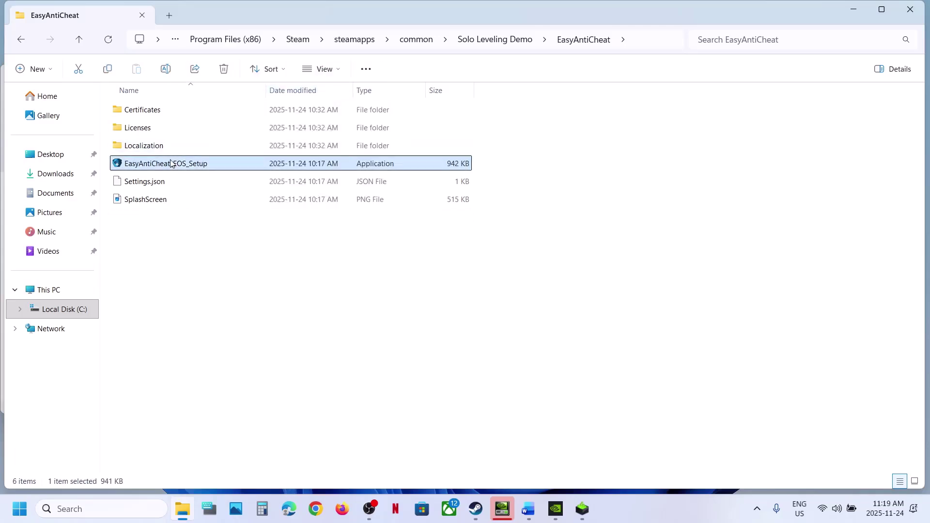
right_click(172, 163)
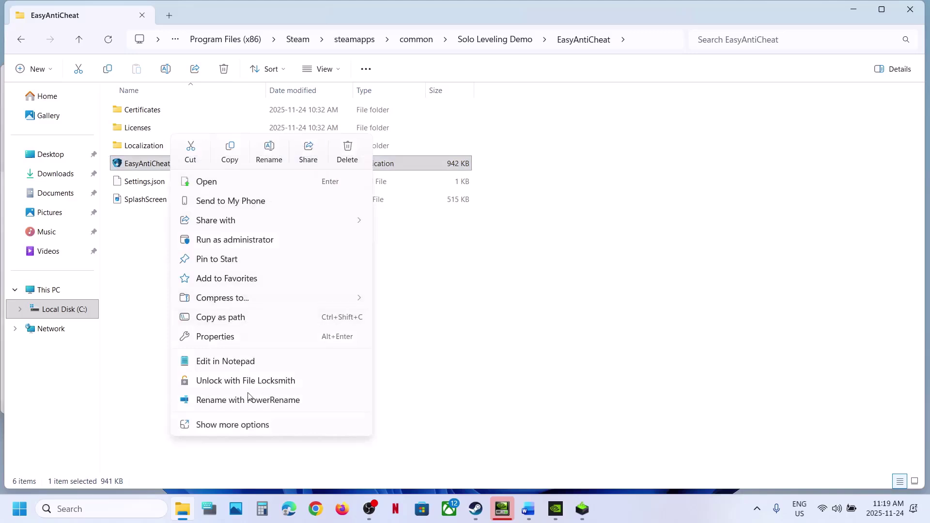
click(243, 430)
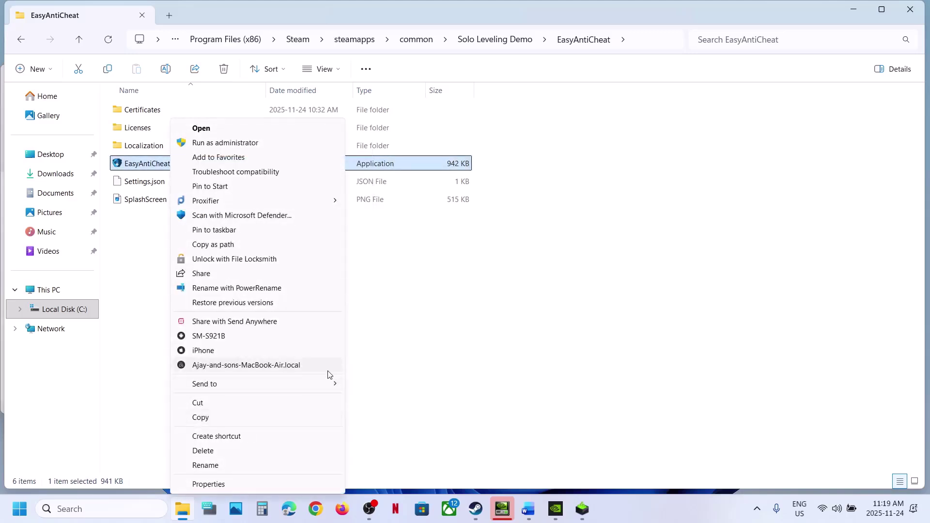
mouse_move(303, 380)
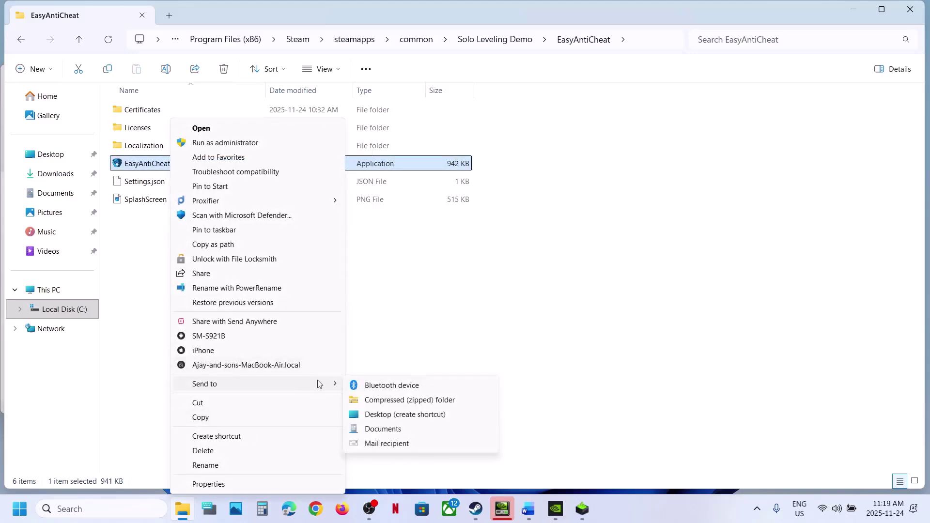
click(412, 415)
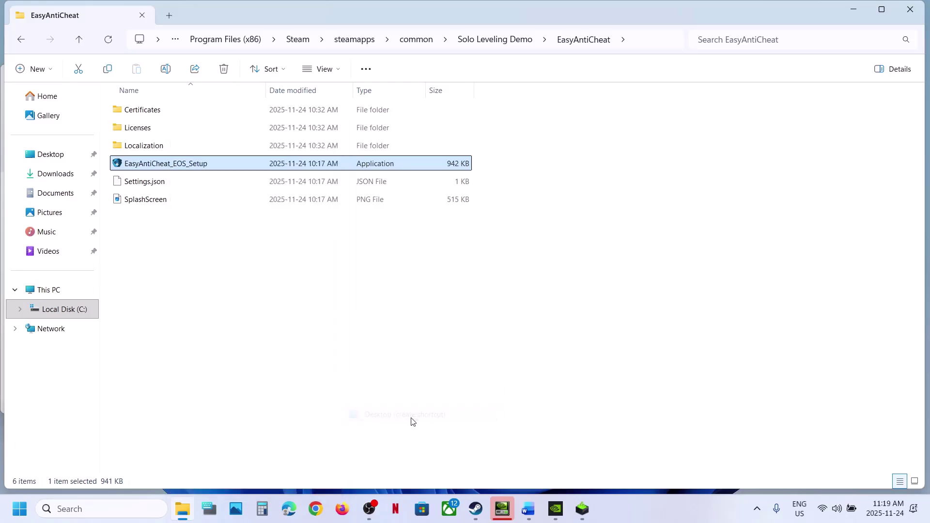
key(super+d)
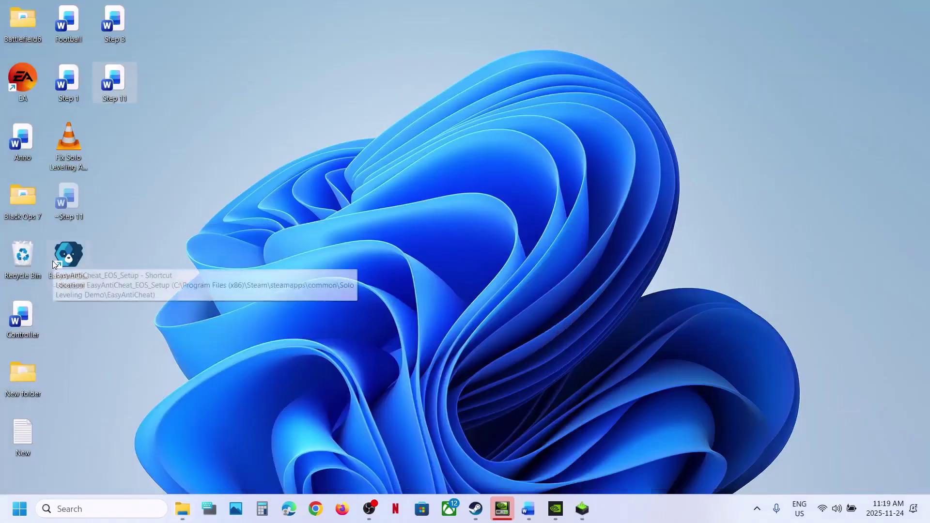
drag(65, 264, 485, 209)
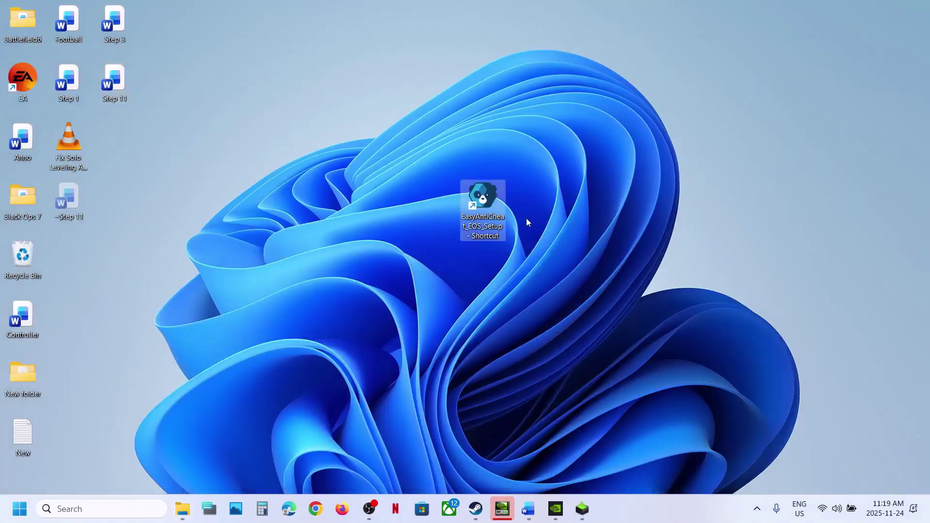
Append "install prod-fn", copied from the Word notes, to the desktop shortcut's target after the closing quotation mark, and save its properties.
right_click(493, 211)
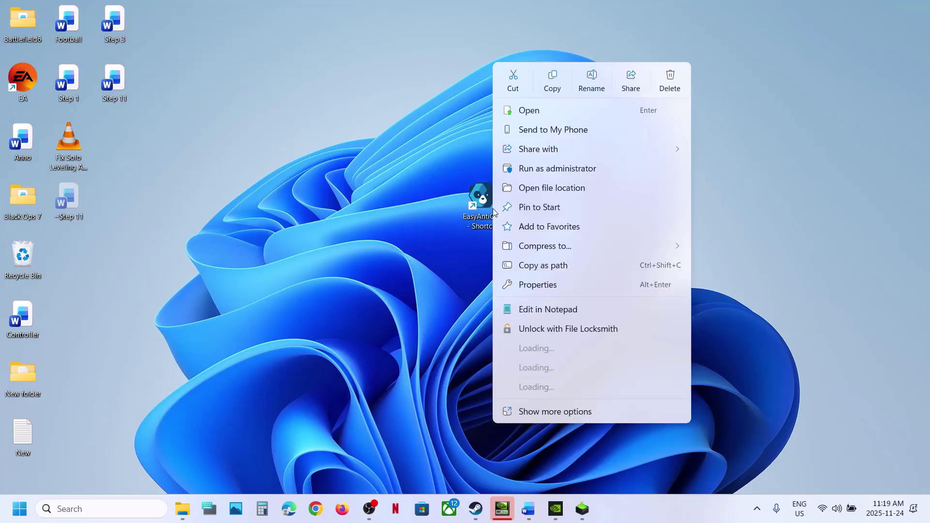
click(557, 288)
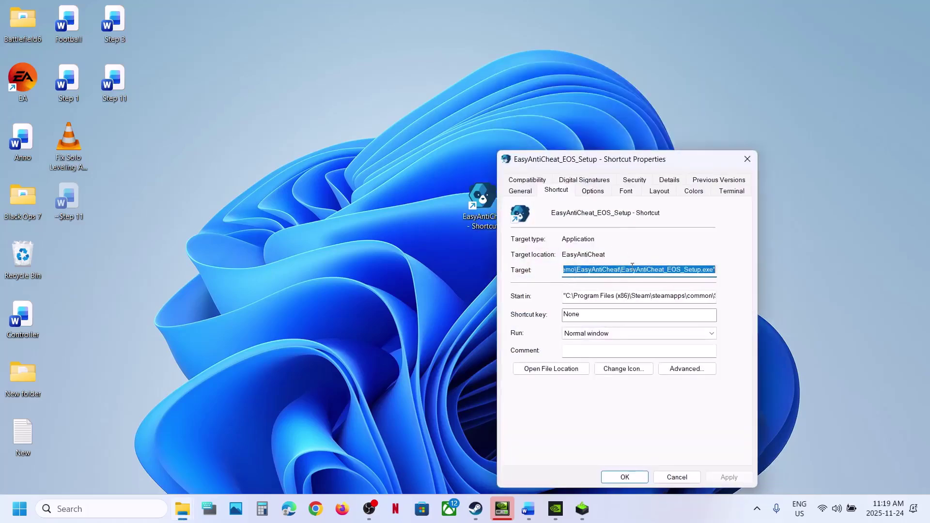
click(716, 269)
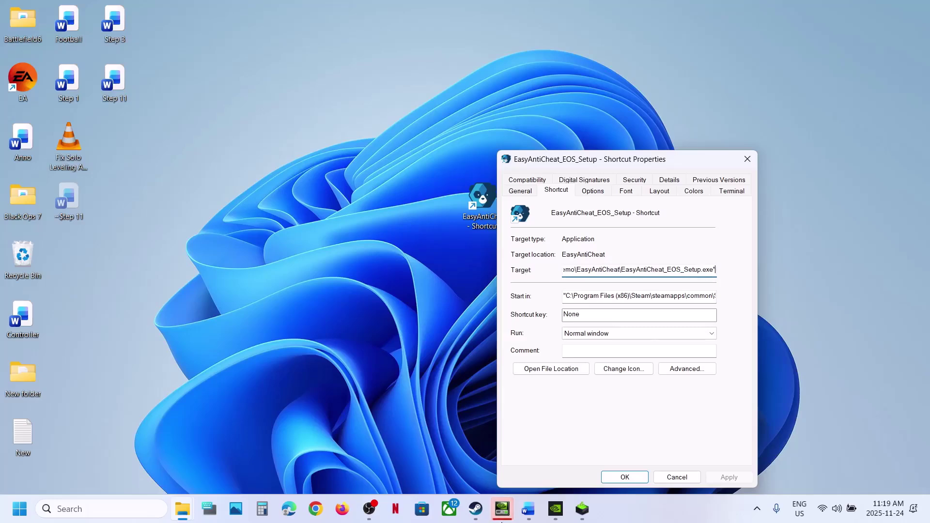
click(528, 509)
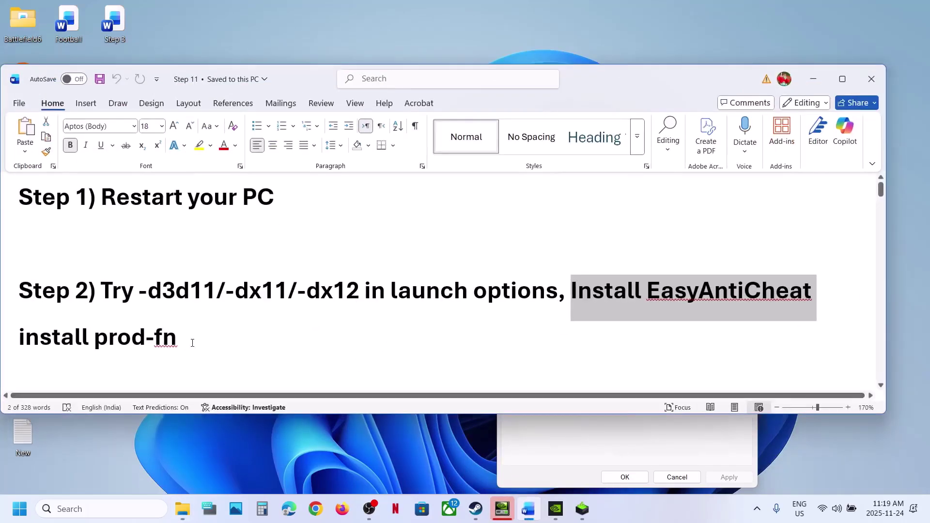
drag(185, 339, 34, 339)
key(ctrl+c)
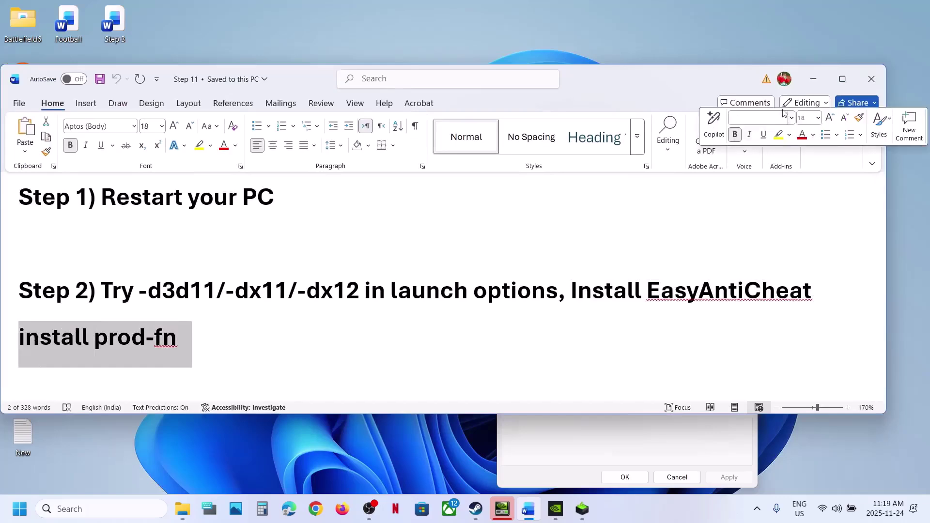
click(819, 83)
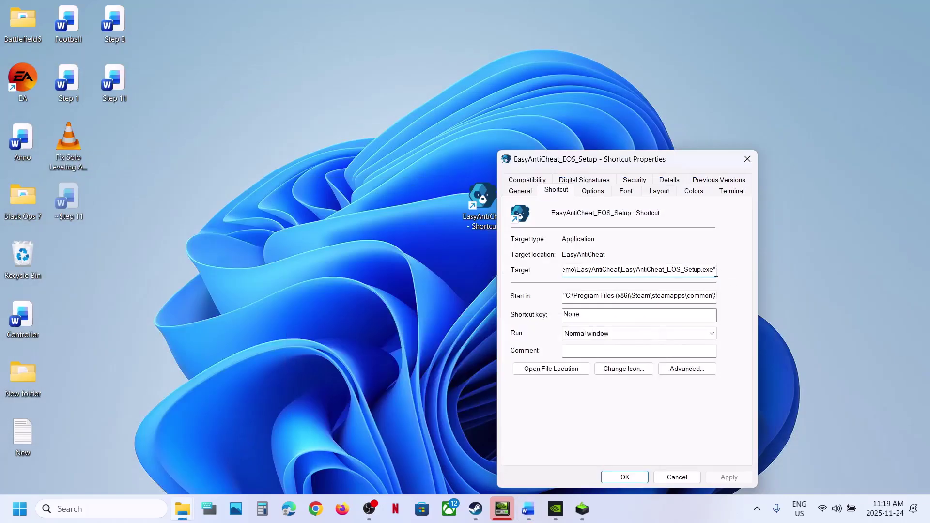
key(ctrl+v)
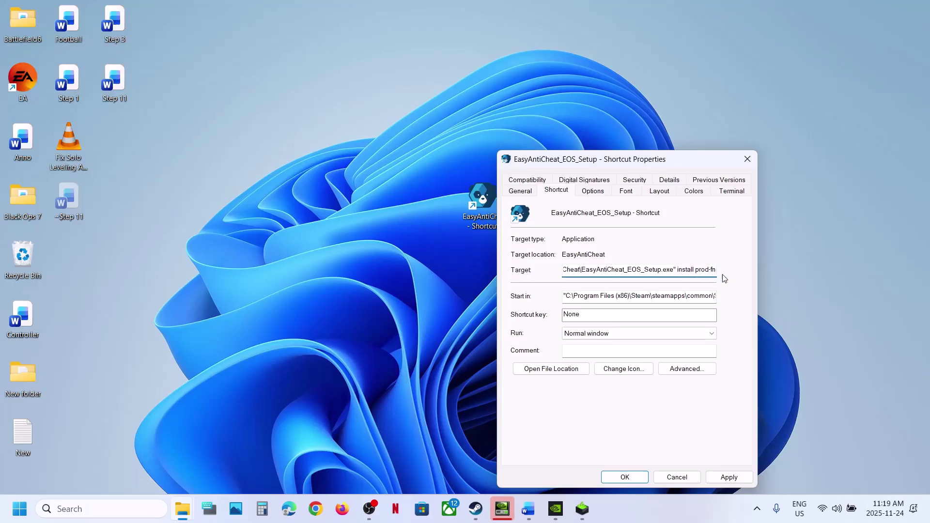
click(718, 474)
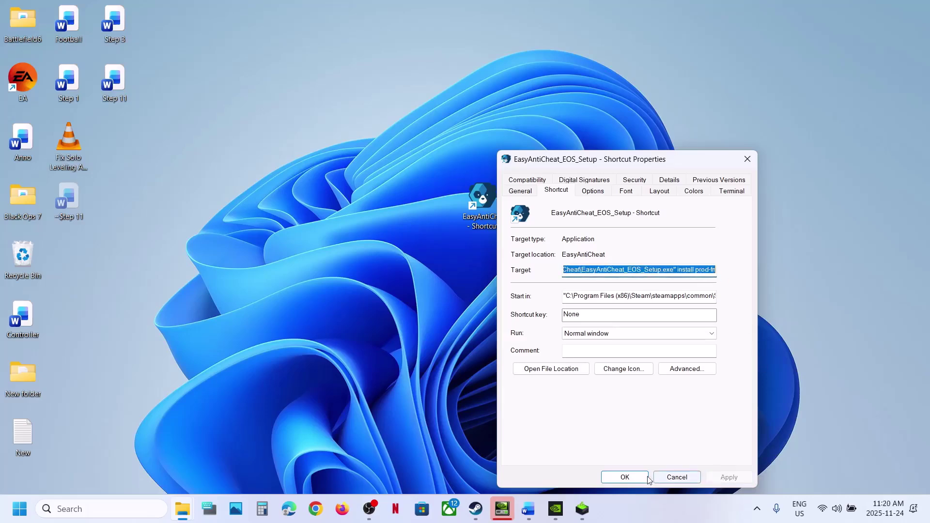
click(625, 477)
Run the EasyAntiCheat_EOS_Setup desktop shortcut as administrator and allow it to make changes to the device.
right_click(479, 199)
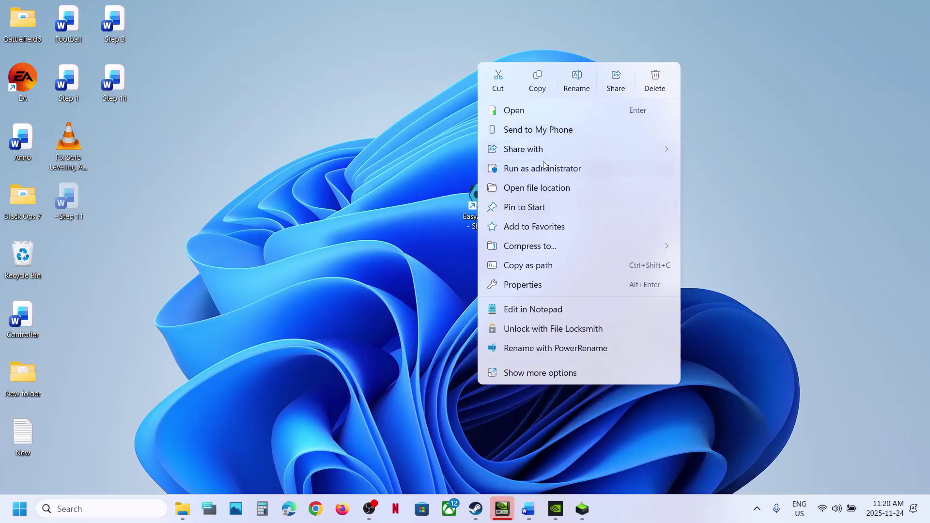
click(540, 169)
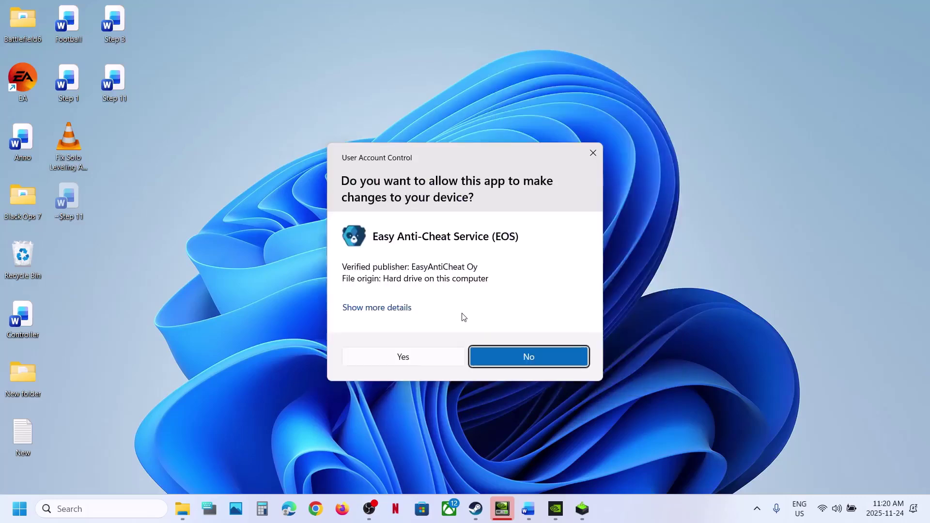
click(425, 357)
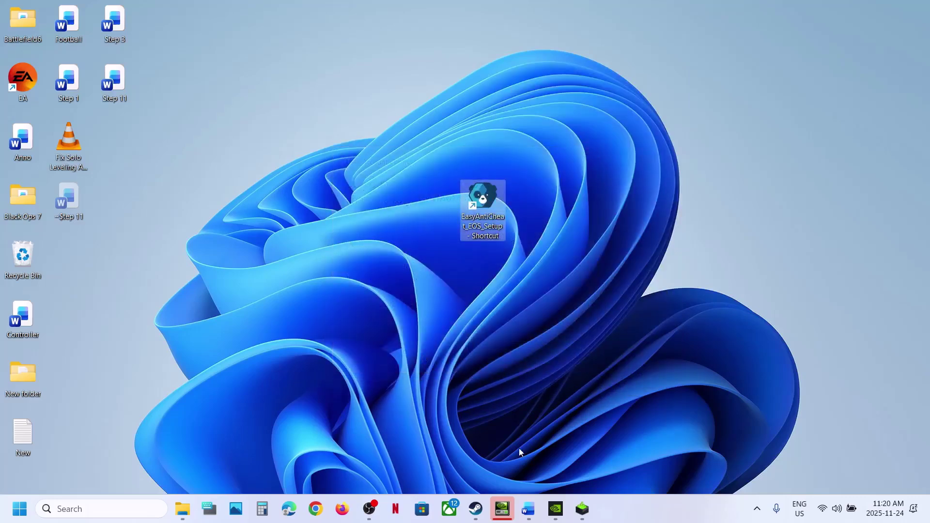
Highlight "Run the game from the game installation folder" in step 3 of the Word notes.
click(476, 509)
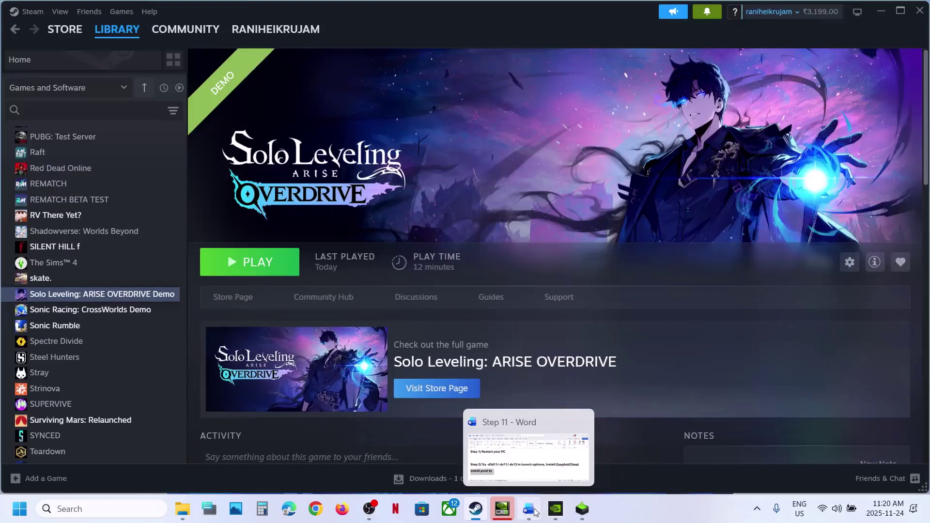
click(528, 509)
scroll(335, 272, down, 3)
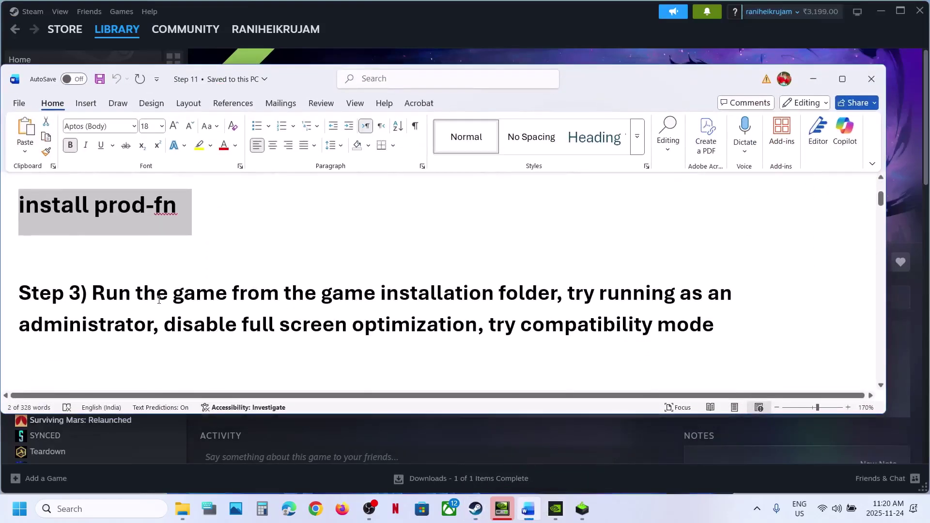
drag(122, 294, 562, 294)
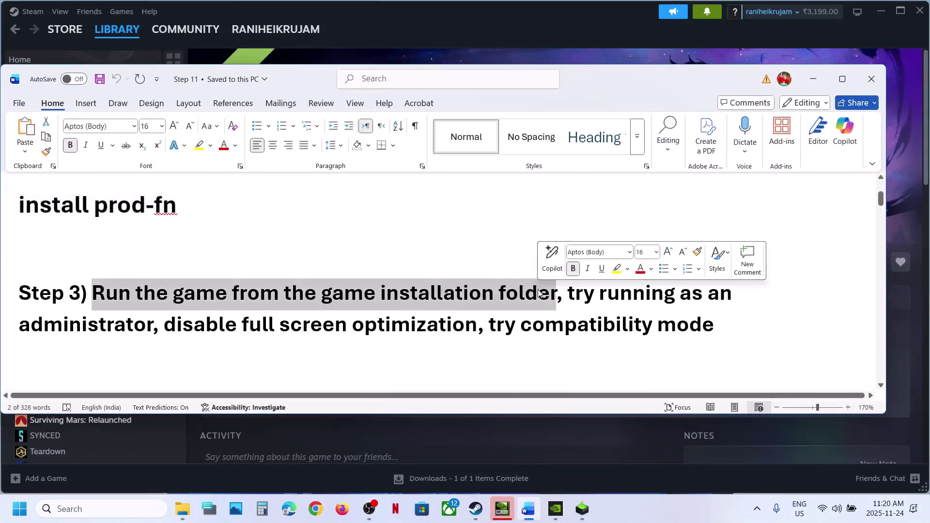
Browse the local files of Solo Leveling: ARISE OVERDRIVE Demo from Steam and select the game application and its launcher in turn.
click(414, 33)
right_click(109, 294)
mouse_move(146, 363)
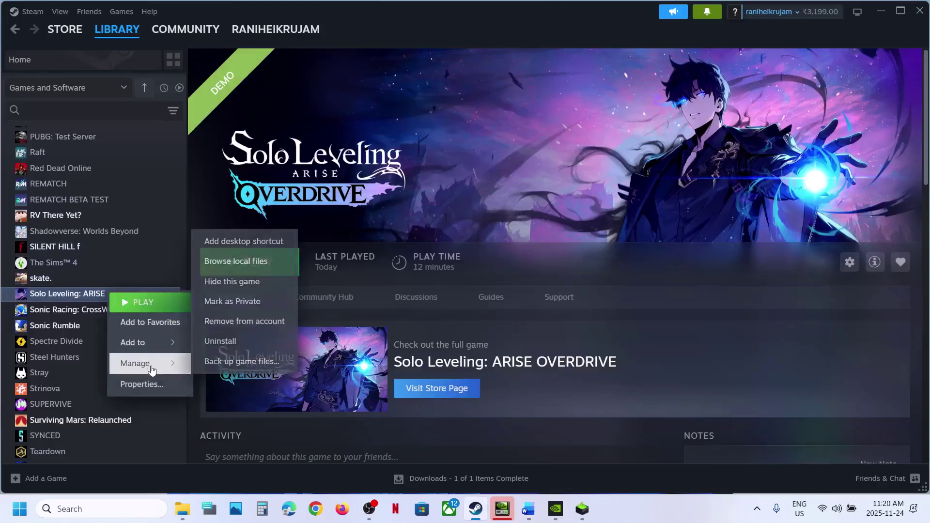
click(284, 266)
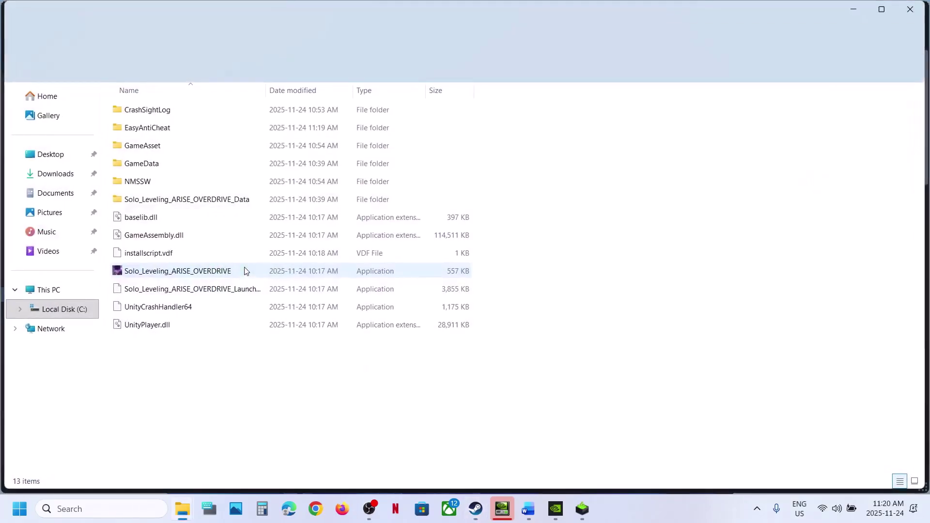
click(146, 273)
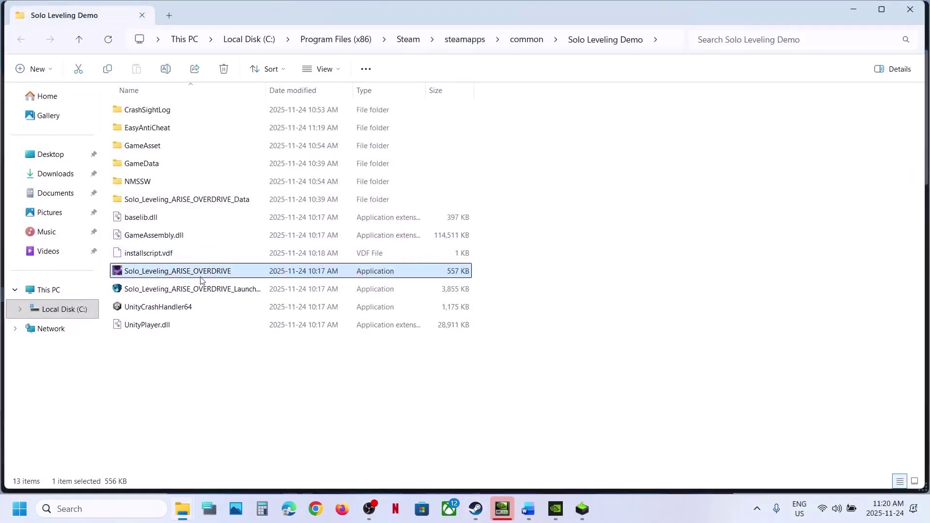
click(176, 290)
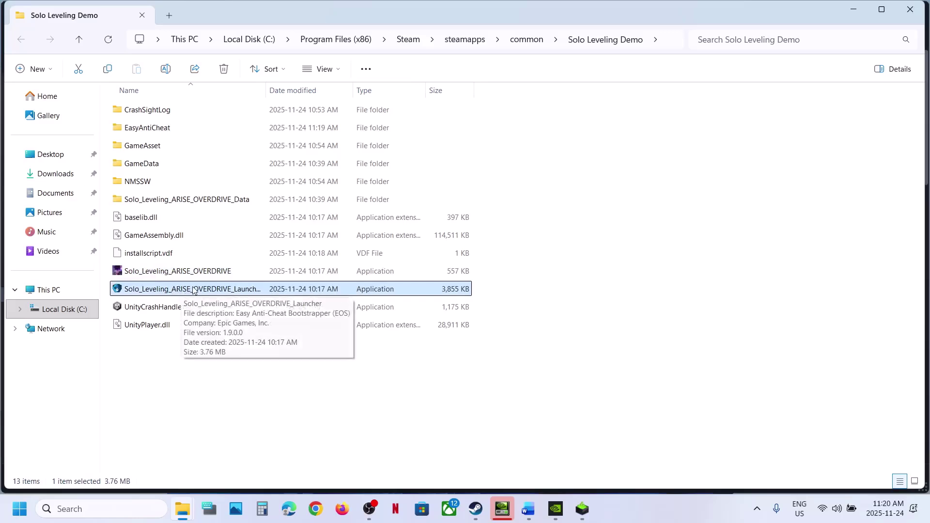
Set the Solo_Leveling_ARISE_OVERDRIVE application to run as an administrator in its compatibility properties and save.
right_click(160, 273)
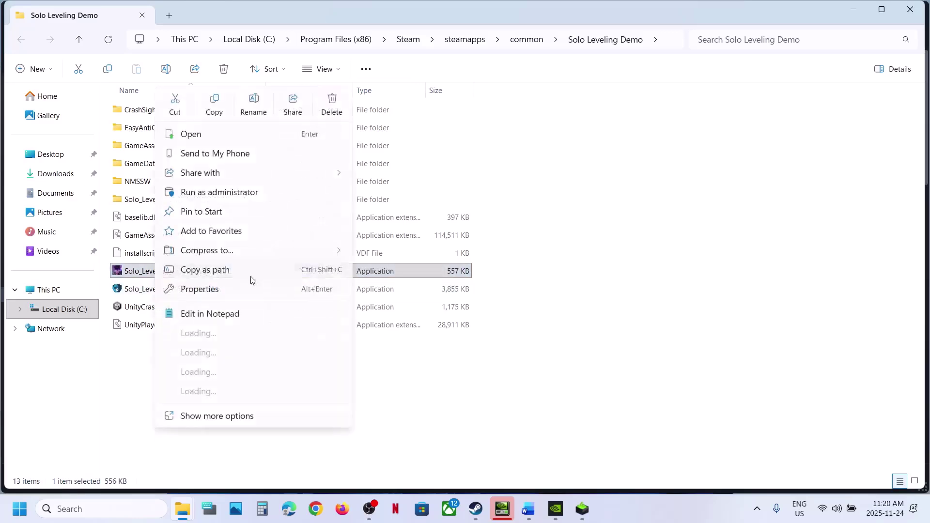
click(202, 290)
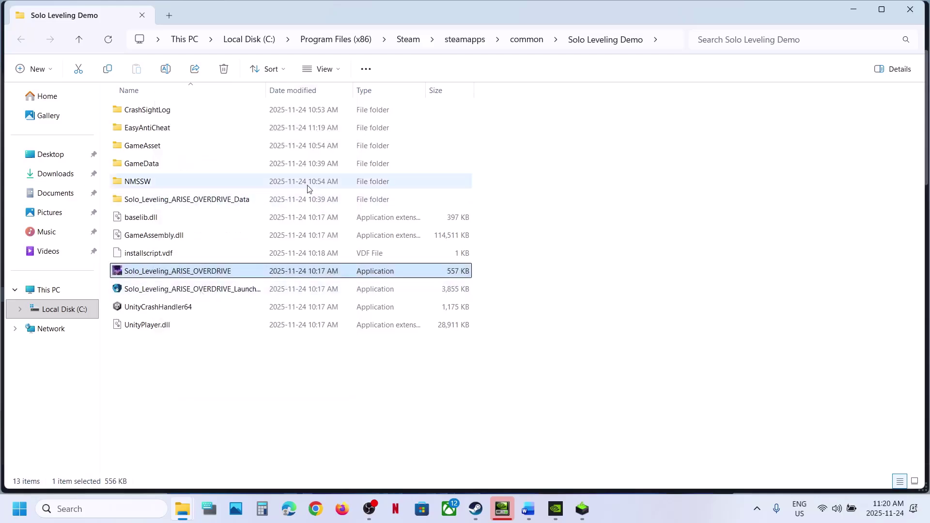
click(276, 191)
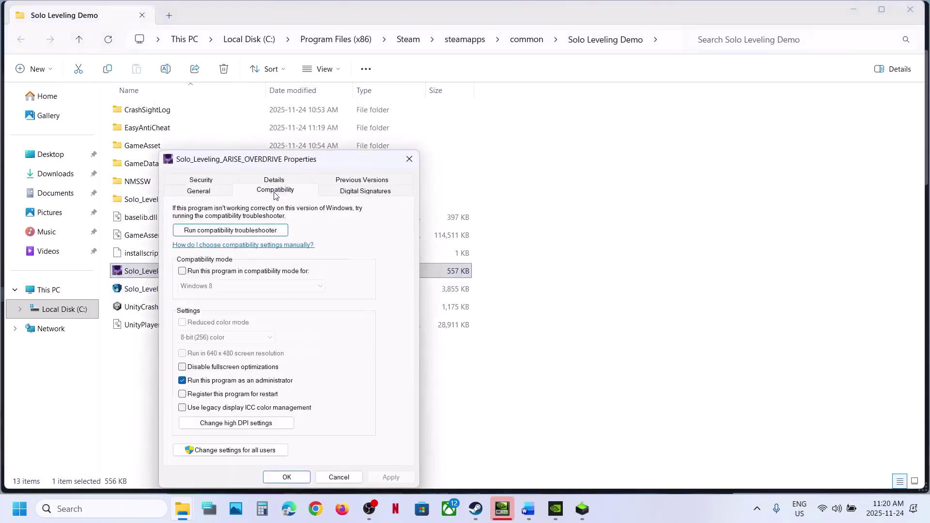
click(183, 381)
click(187, 382)
click(390, 477)
click(286, 477)
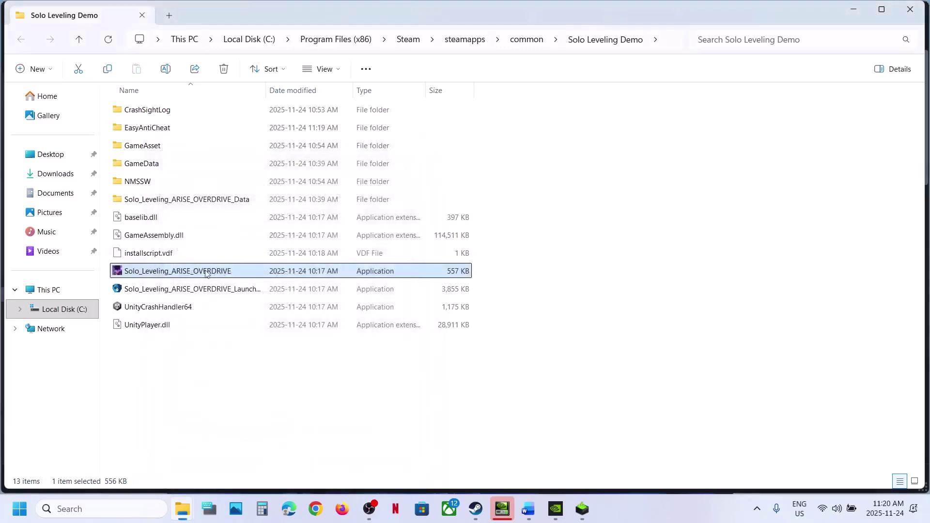
Set Solo_Leveling_ARISE_OVERDRIVE to Windows 7 compatibility mode with fullscreen optimizations disabled, trying Windows 8 first, and apply.
right_click(170, 275)
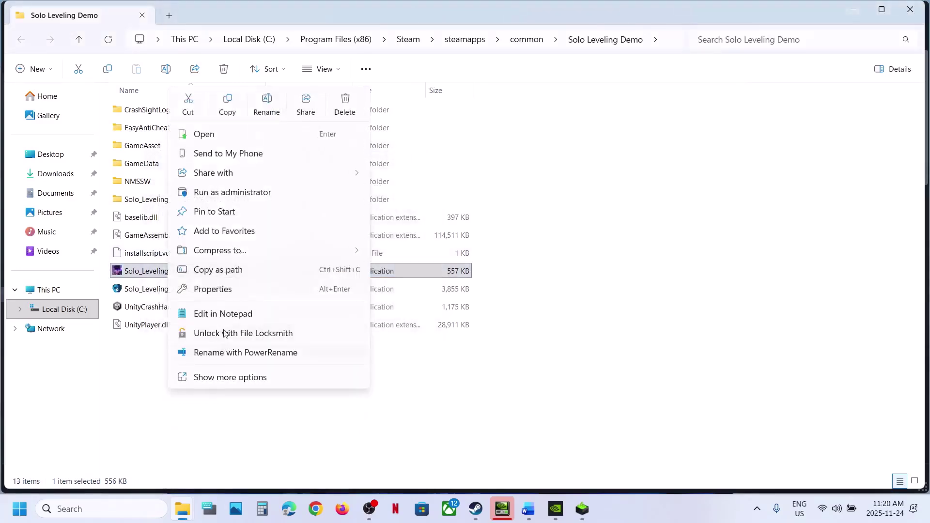
click(227, 289)
click(287, 193)
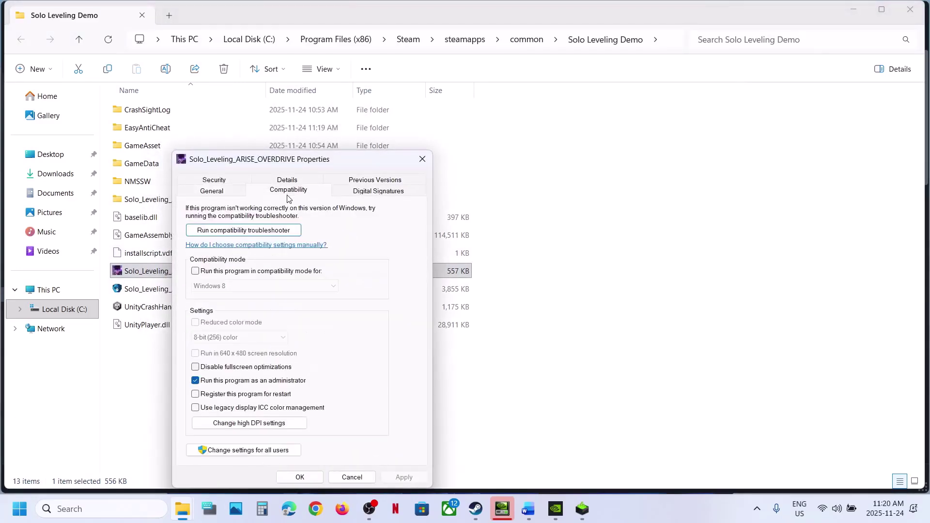
click(198, 272)
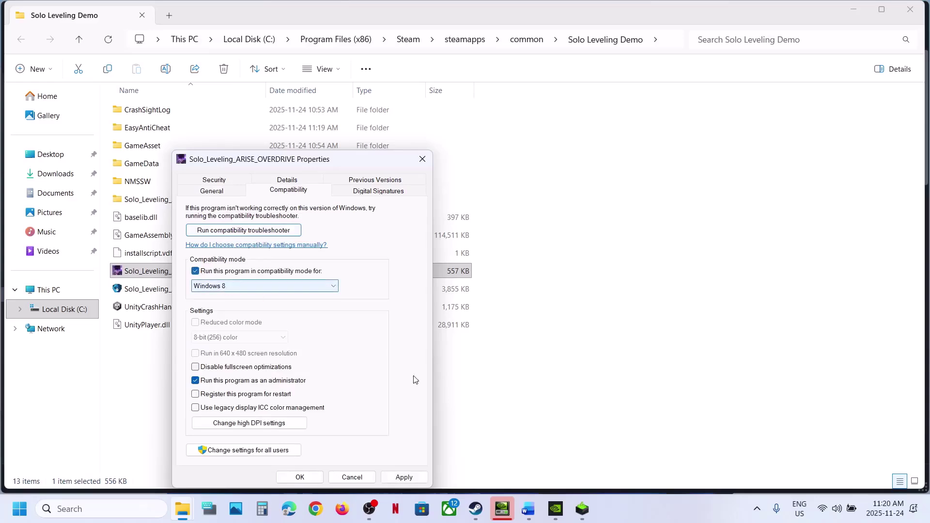
click(396, 478)
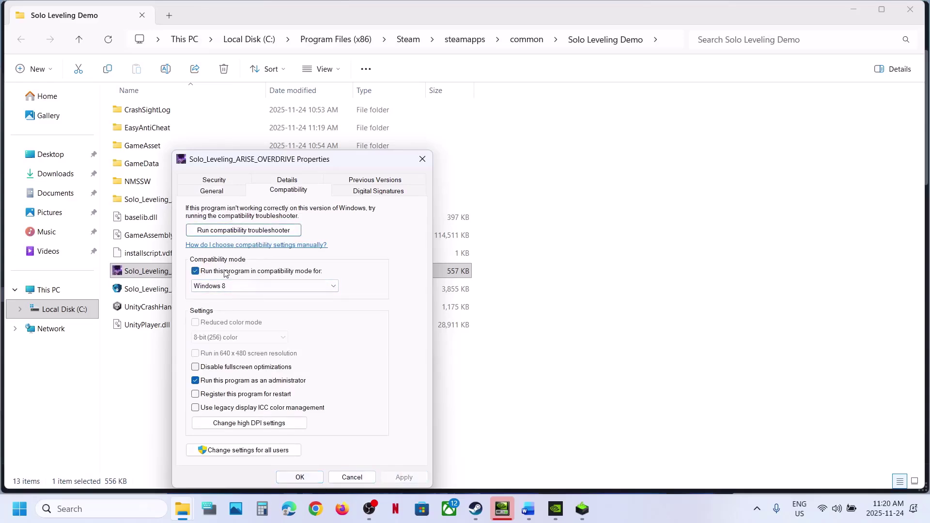
click(223, 285)
click(228, 320)
click(413, 480)
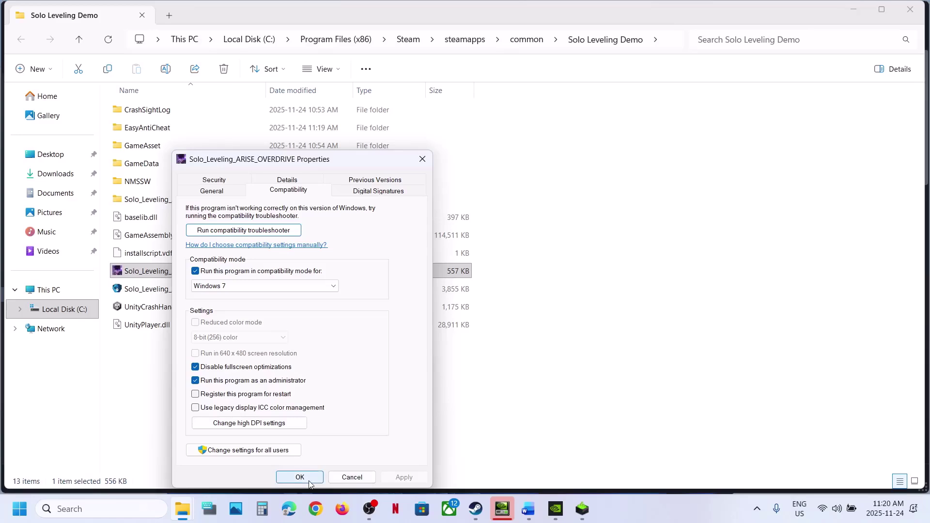
Turn off compatibility mode, disabled fullscreen optimizations and running as administrator for Solo_Leveling_ARISE_OVERDRIVE, and save the properties.
click(196, 270)
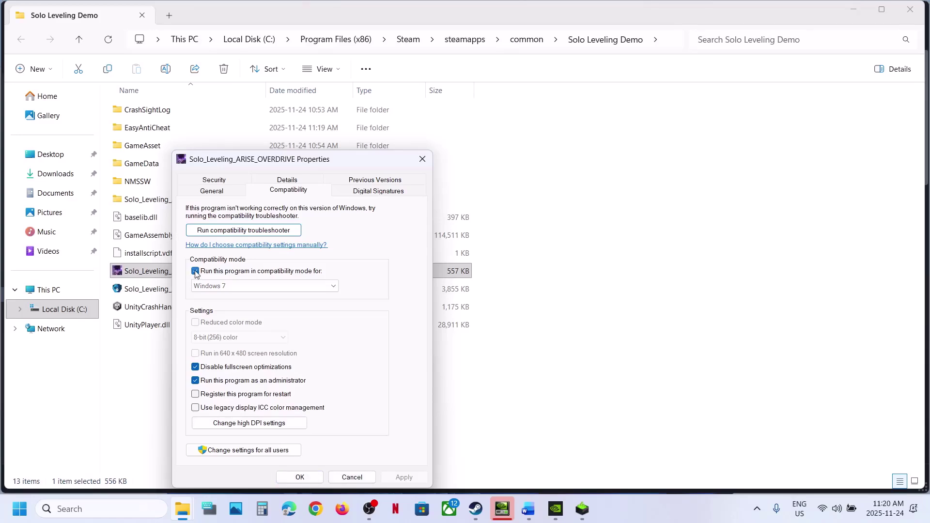
click(196, 367)
click(195, 381)
click(402, 477)
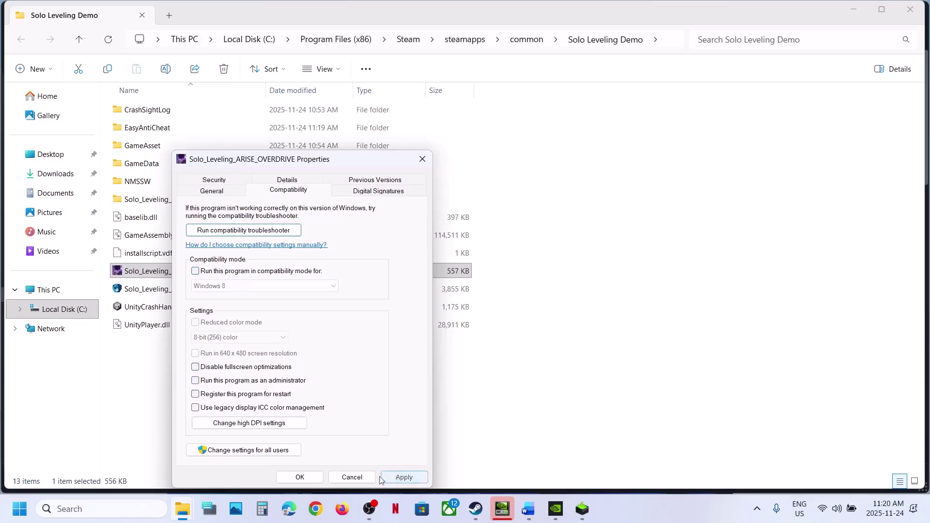
click(299, 477)
Bring up the file options for the Solo_Leveling_ARISE_OVERDRIVE launcher and close the game folder window.
click(181, 290)
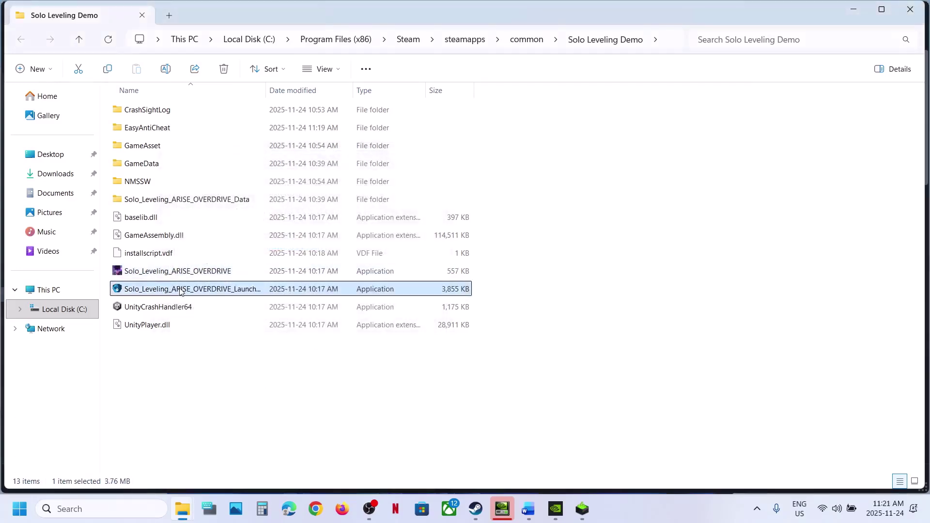
right_click(174, 293)
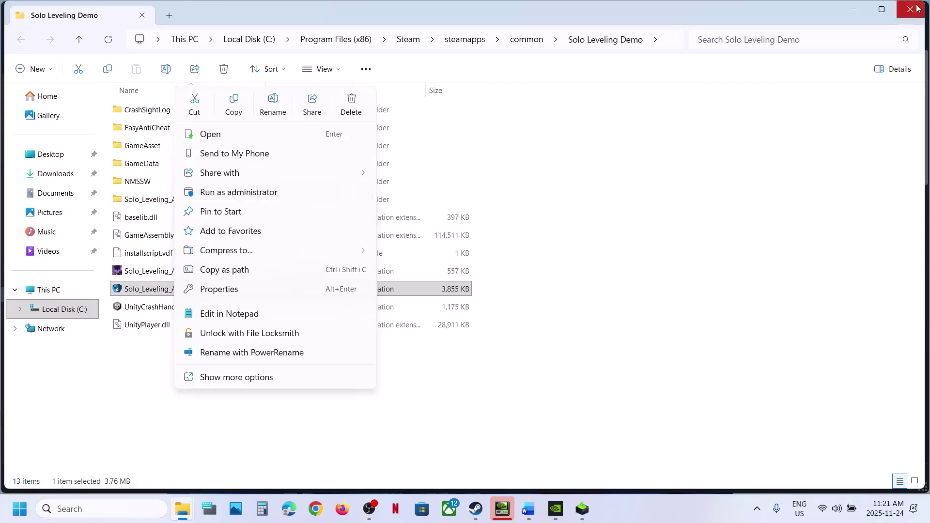
click(256, 192)
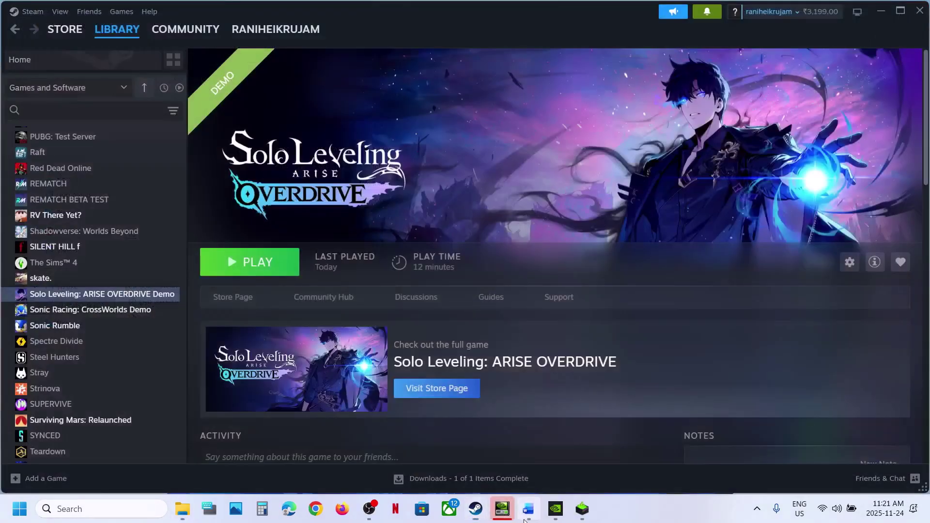
Read step 4 of the Word notes, highlighting "Allow the game exe file to Antivirus program".
click(528, 509)
scroll(438, 278, down, 5)
scroll(437, 278, up, 2)
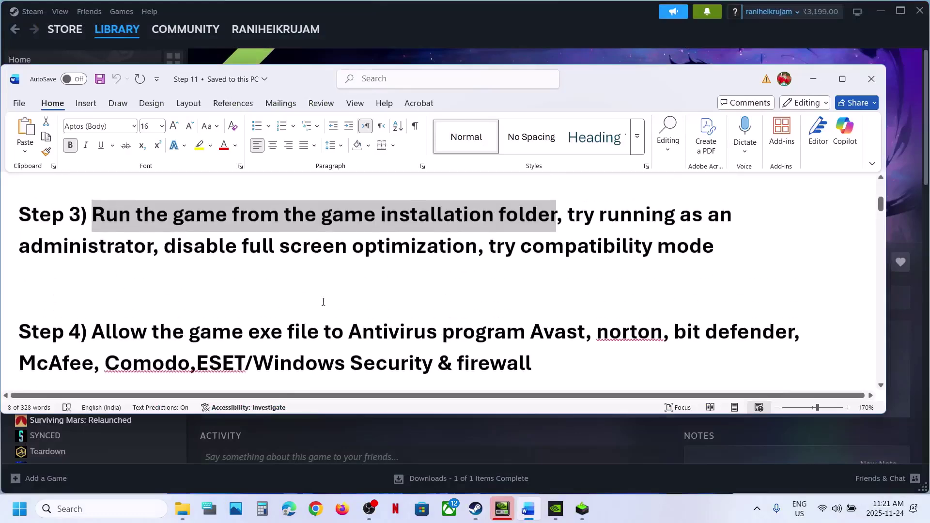
drag(109, 334, 533, 332)
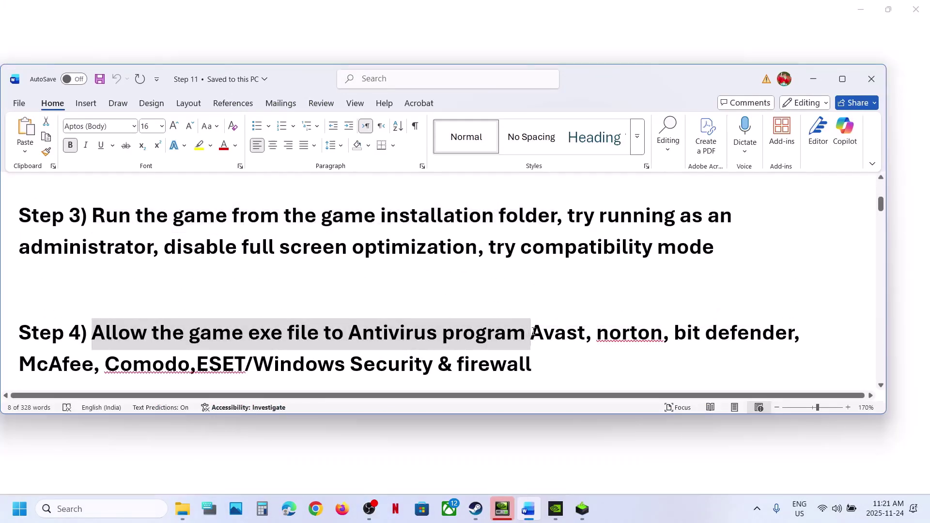
click(533, 332)
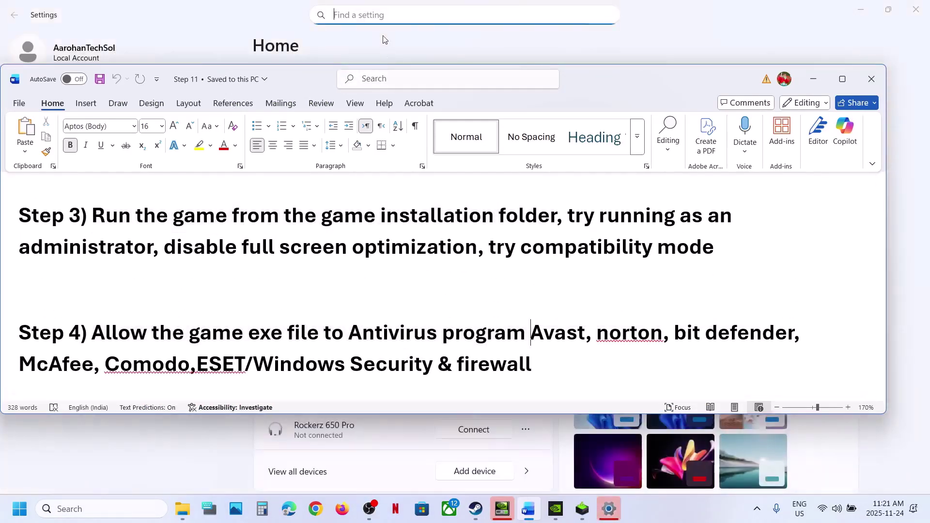
Switch to Windows Settings and open Virus & threat protection through the Windows Security page of Privacy & security.
click(382, 37)
click(72, 340)
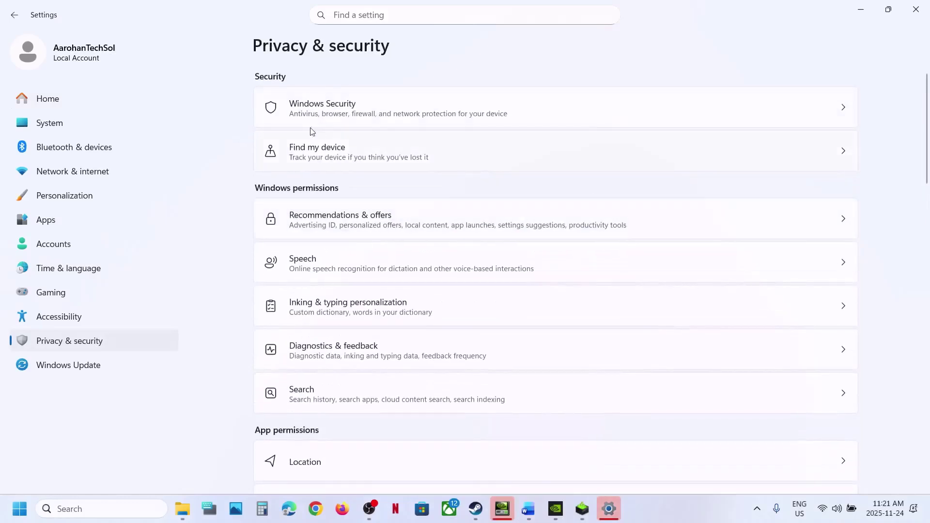
click(328, 111)
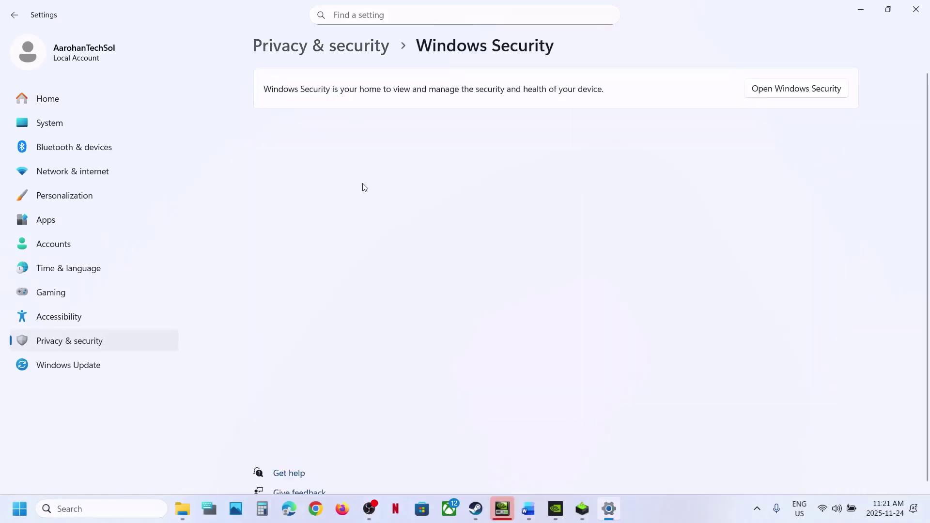
click(345, 167)
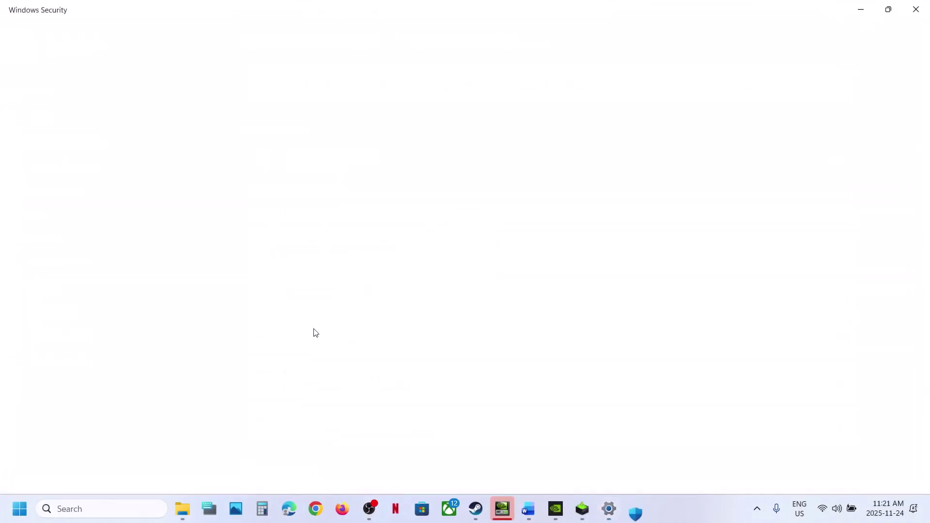
Open the ransomware protection page for allowing an app through Controlled folder access and approve the permission request.
scroll(315, 332, down, 3)
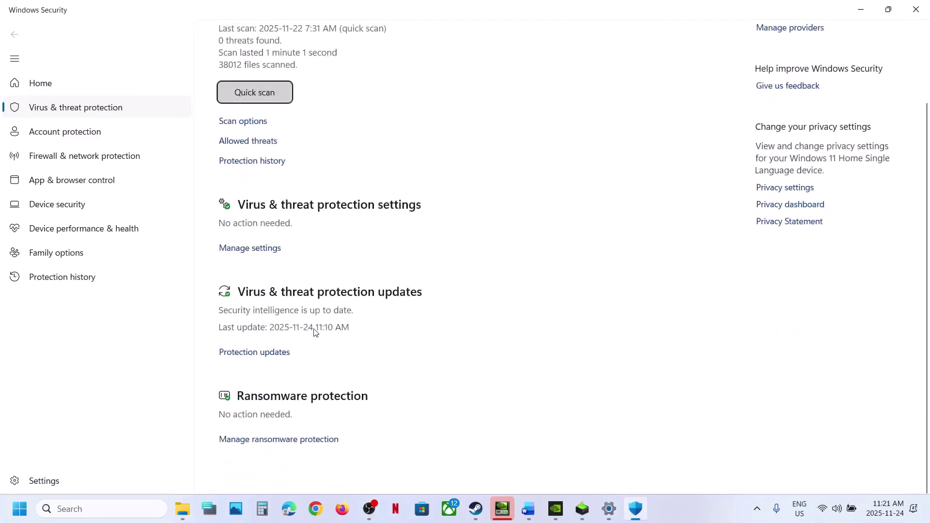
click(286, 450)
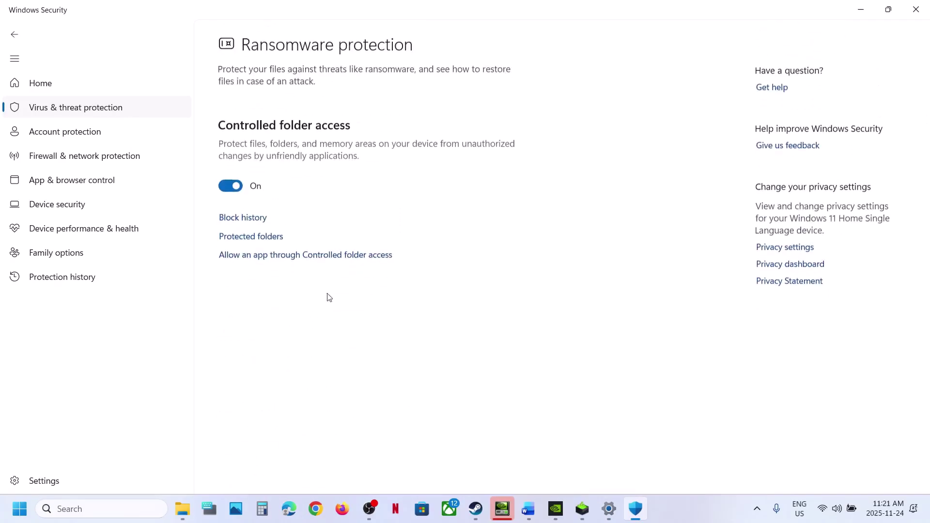
click(276, 257)
click(402, 352)
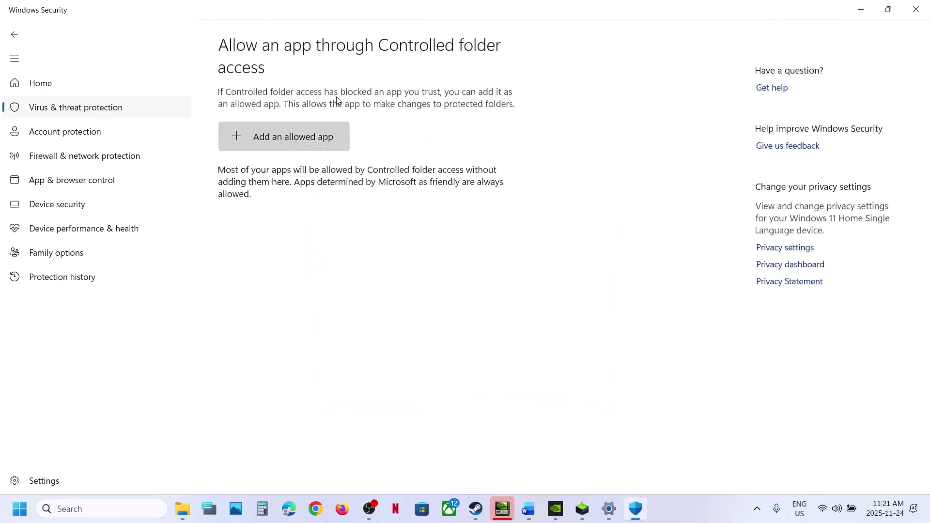
Add Solo_Leveling_ARISE_OVERDRIVE from the Solo Leveling Demo folder as an allowed app for Controlled folder access.
click(327, 144)
click(292, 185)
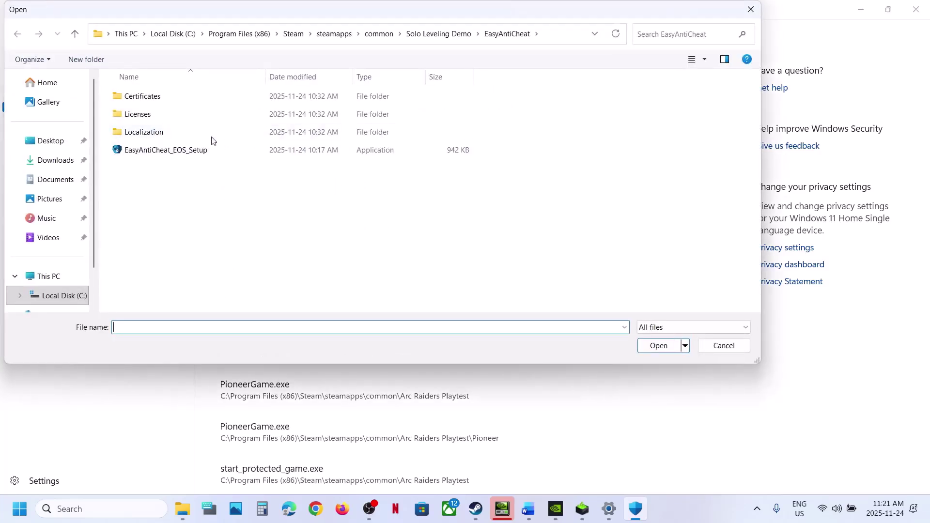
click(390, 34)
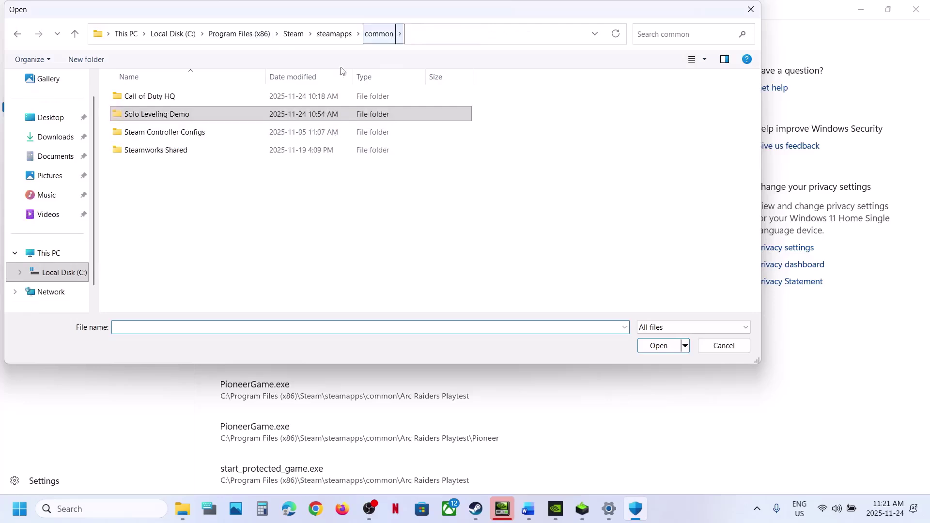
double_click(166, 114)
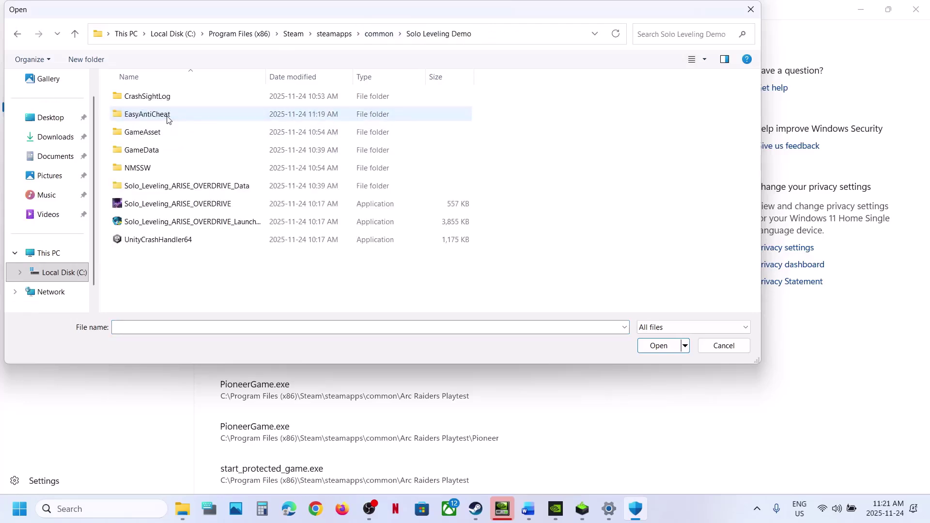
click(495, 37)
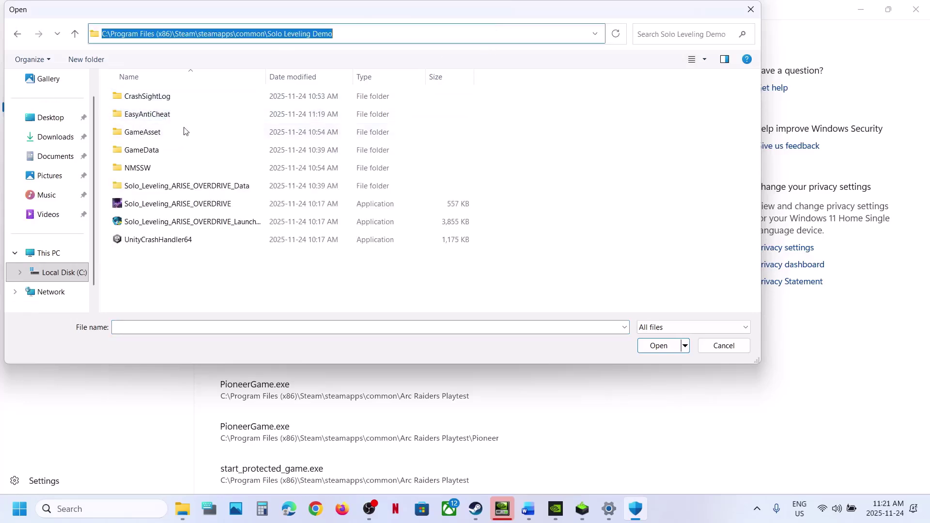
click(139, 206)
click(659, 345)
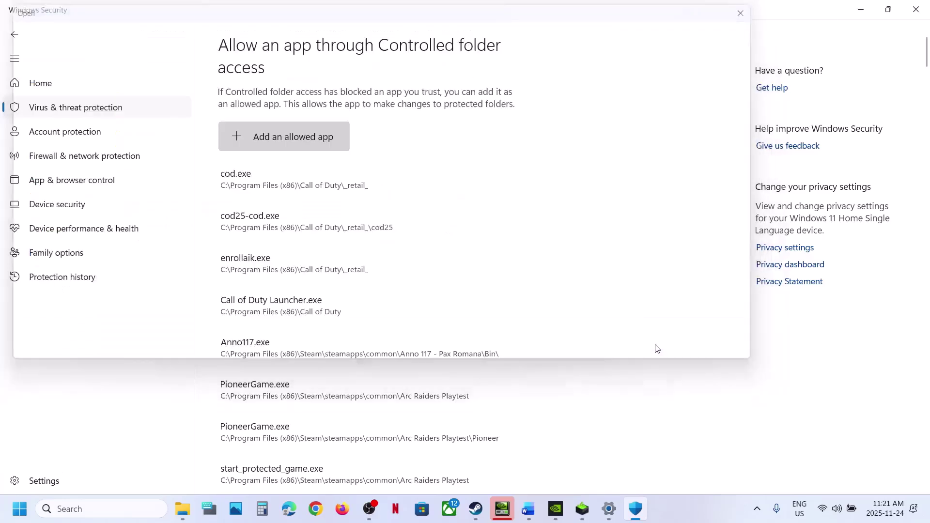
Add Solo_Leveling_ARISE_OVERDRIVE_Launcher from the Solo Leveling Demo folder as another app allowed through Controlled folder access.
click(306, 149)
click(285, 186)
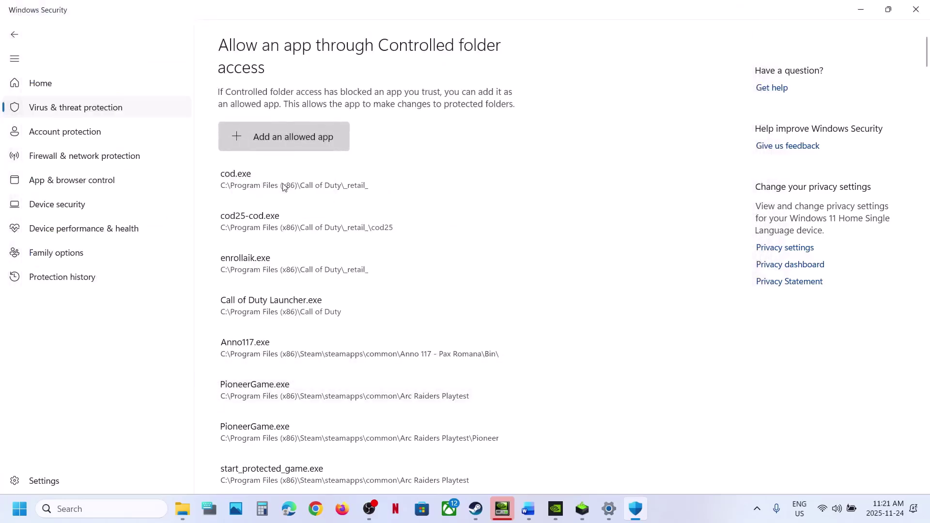
click(159, 224)
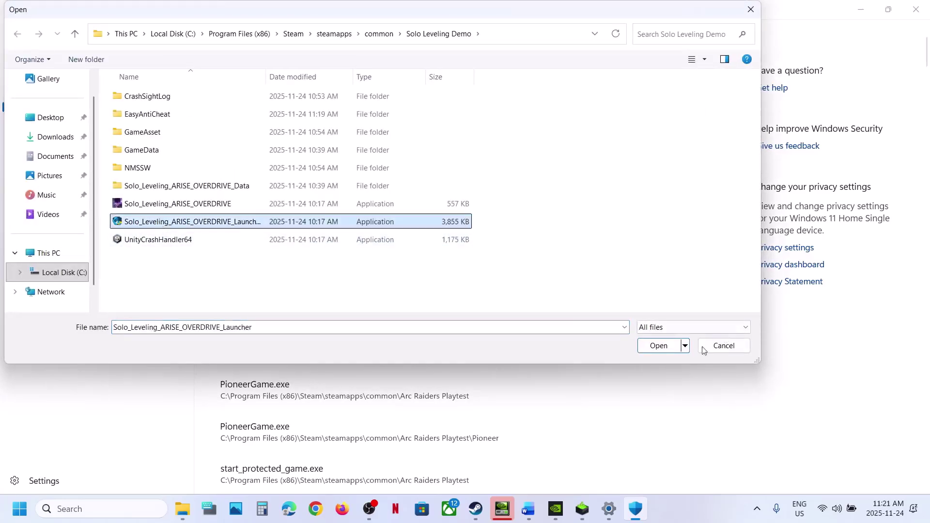
click(658, 345)
Allow EasyAntiCheat_EOS_Setup from the EasyAntiCheat folder through Controlled folder access, and close the Windows Security and Settings windows.
click(251, 129)
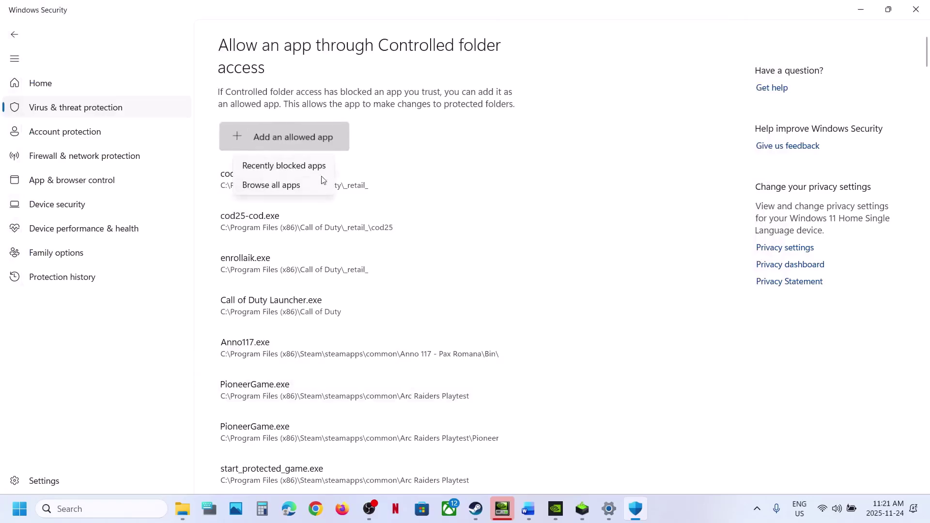
click(278, 185)
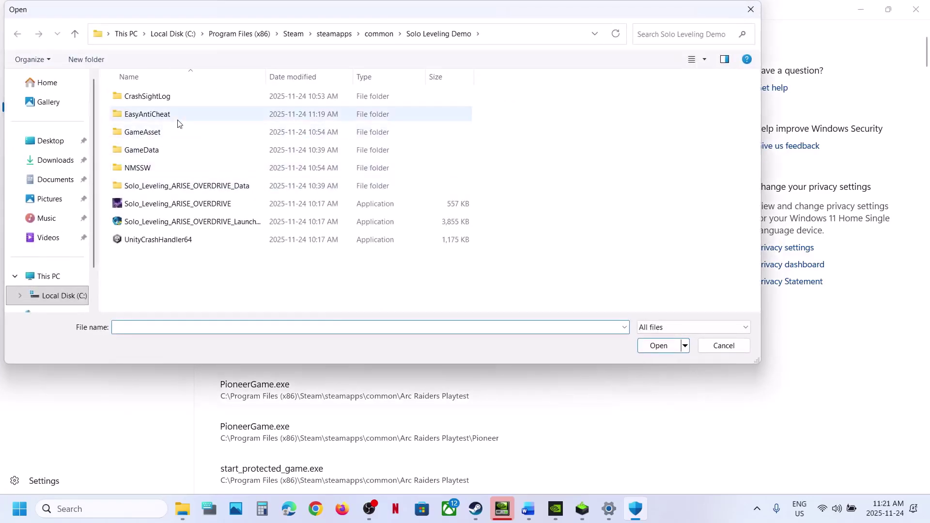
double_click(177, 115)
click(144, 151)
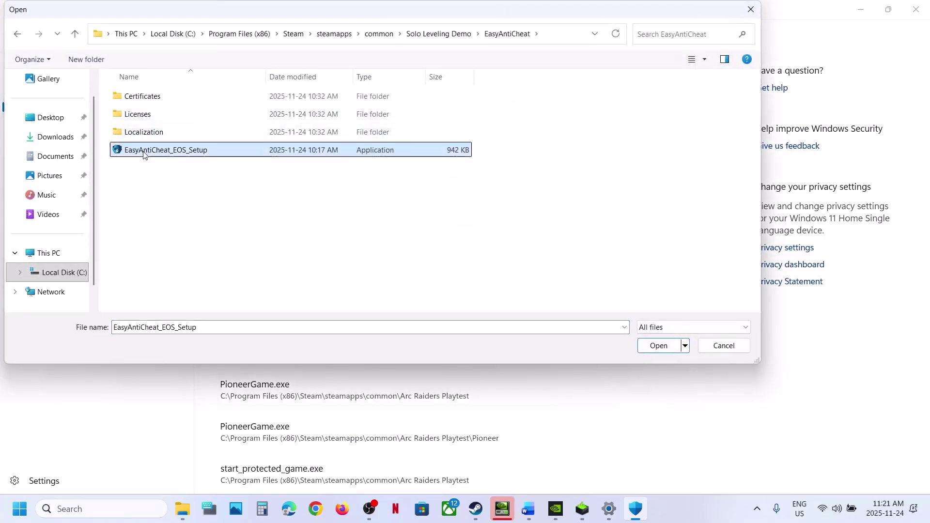
click(653, 347)
click(924, 9)
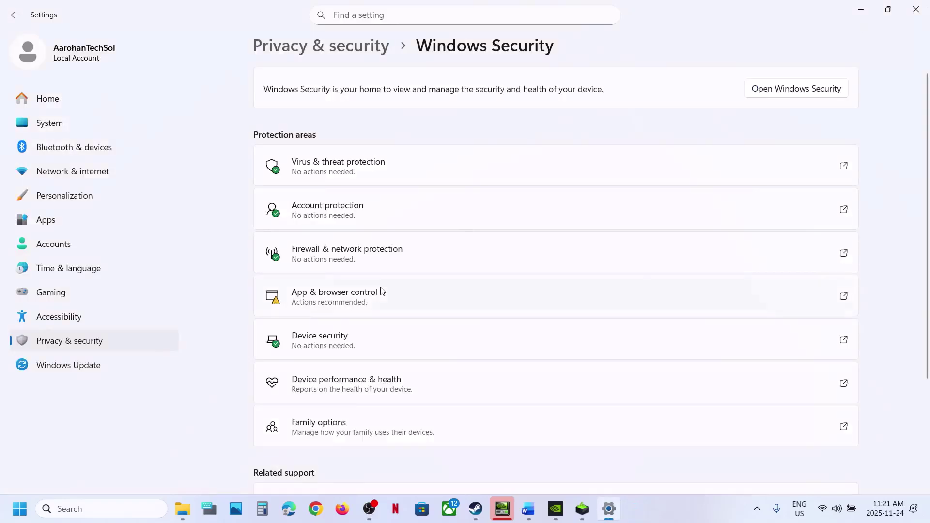
click(924, 9)
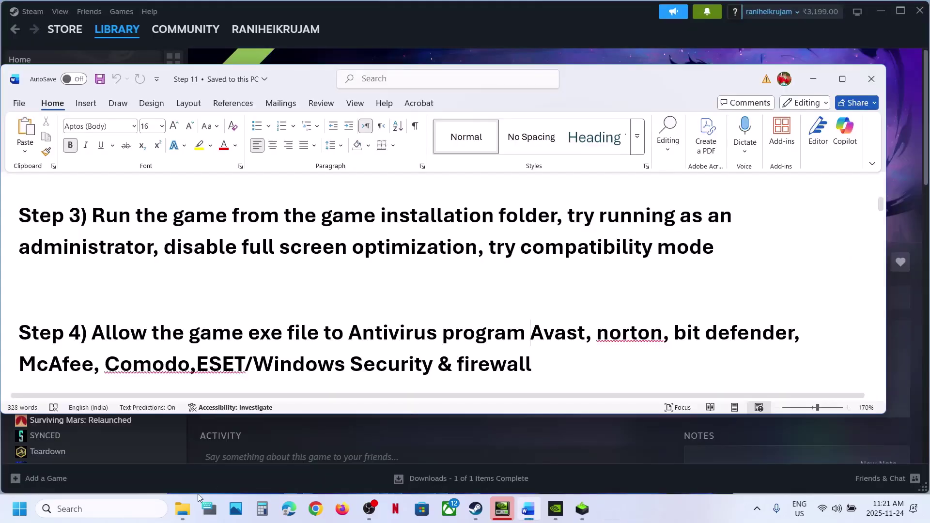
Open Control Panel and go to the page for allowing an app or feature through Windows Defender Firewall.
click(138, 512)
text(contro)
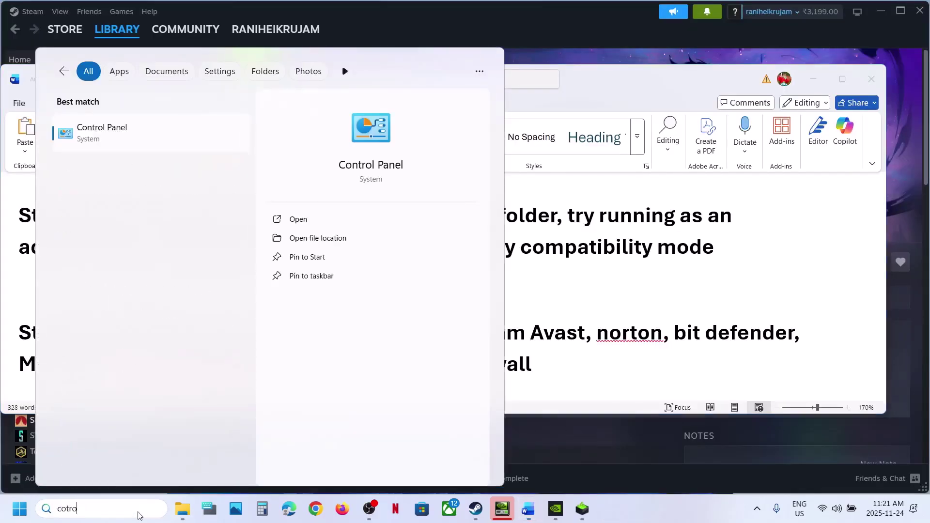
key(Escape)
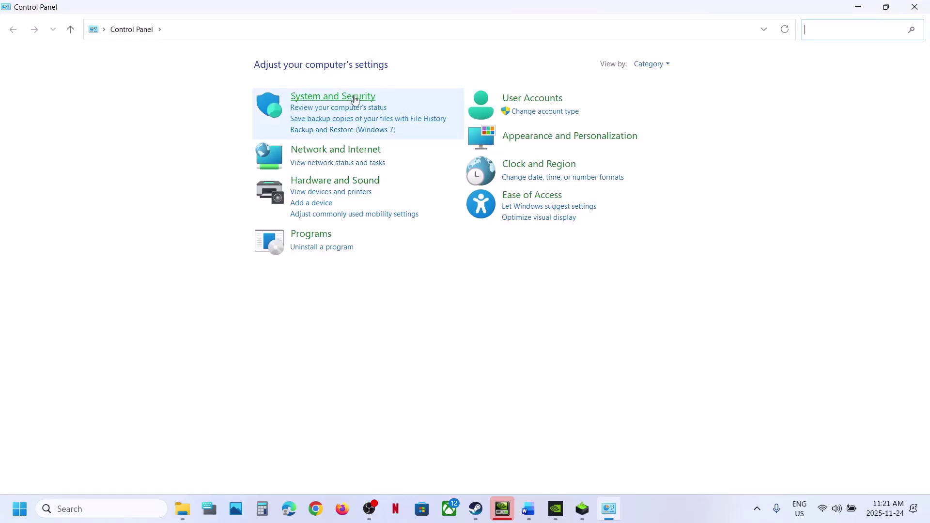
click(353, 98)
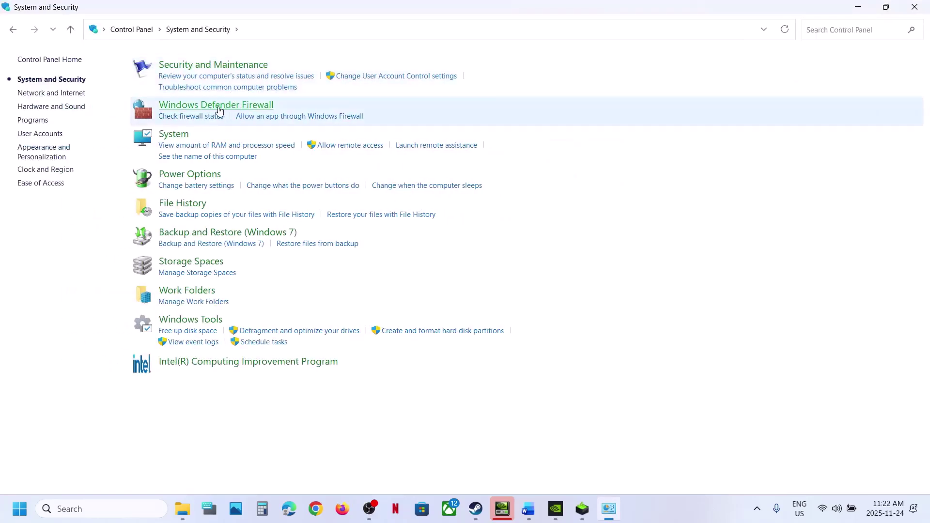
click(219, 107)
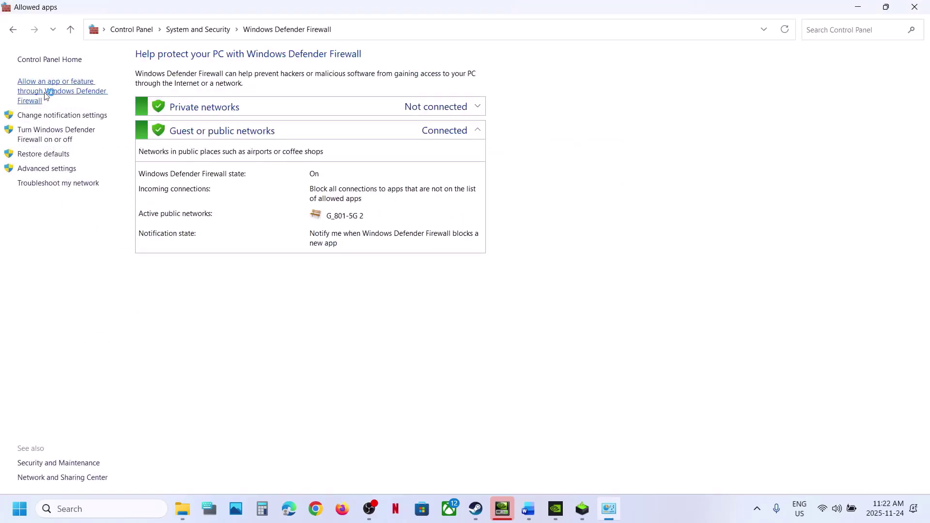
click(46, 95)
Unlock the firewall's allowed apps settings and try to add Solo_Leveling_ARISE_OVERDRIVE from the Solo Leveling Demo folder.
click(630, 93)
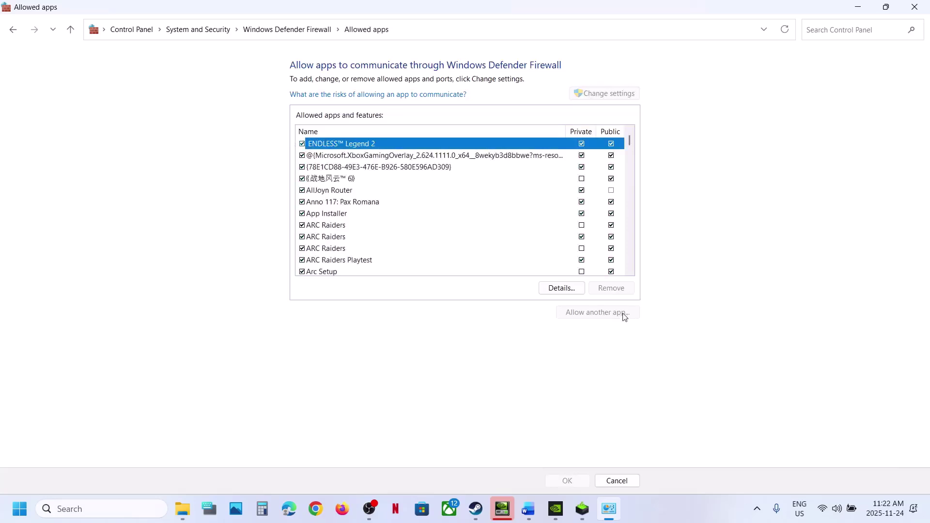
click(605, 318)
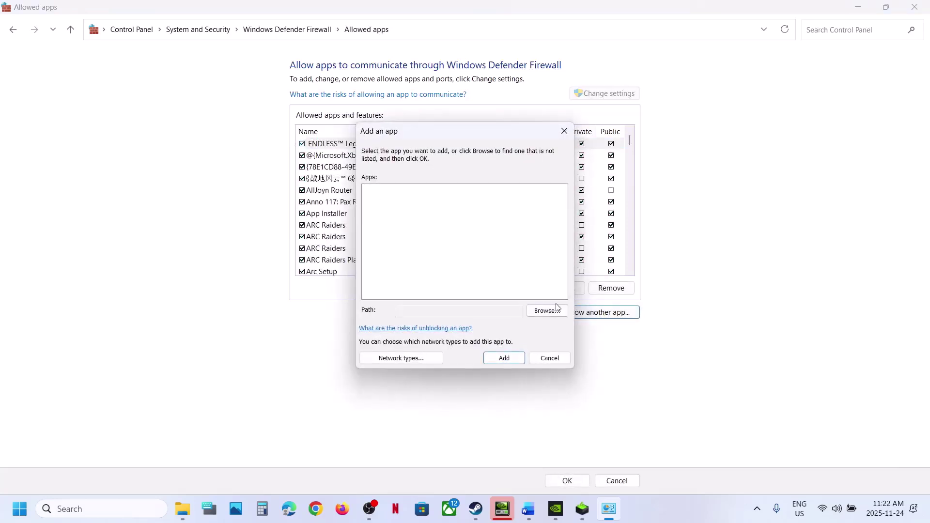
click(556, 309)
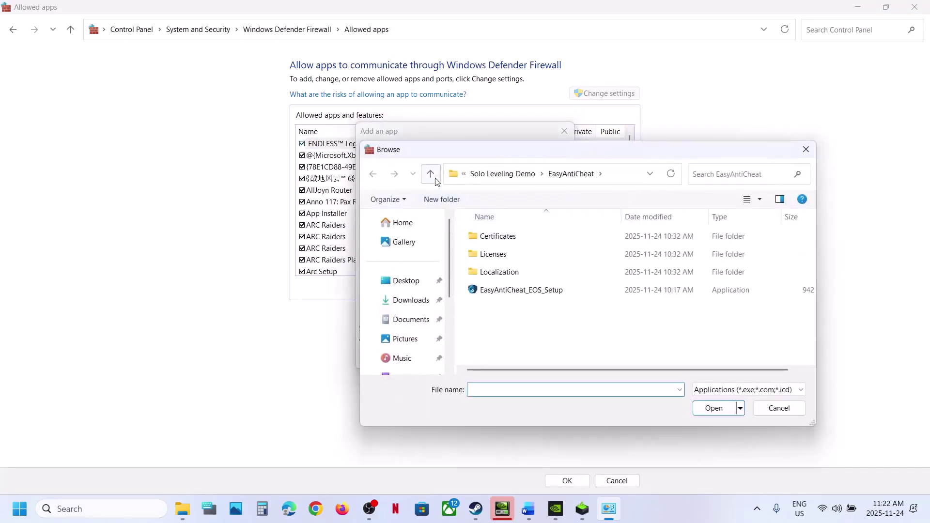
click(431, 173)
click(430, 174)
double_click(512, 253)
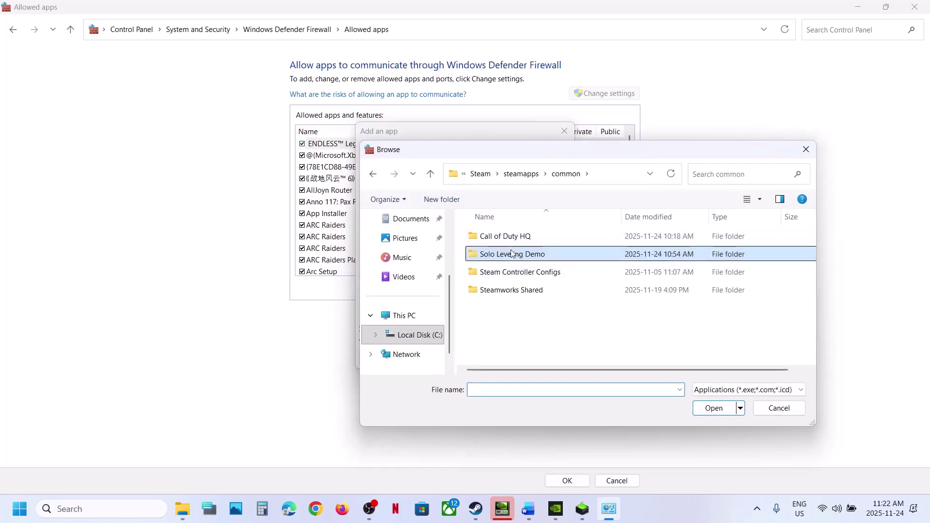
scroll(531, 292, down, 1)
click(506, 341)
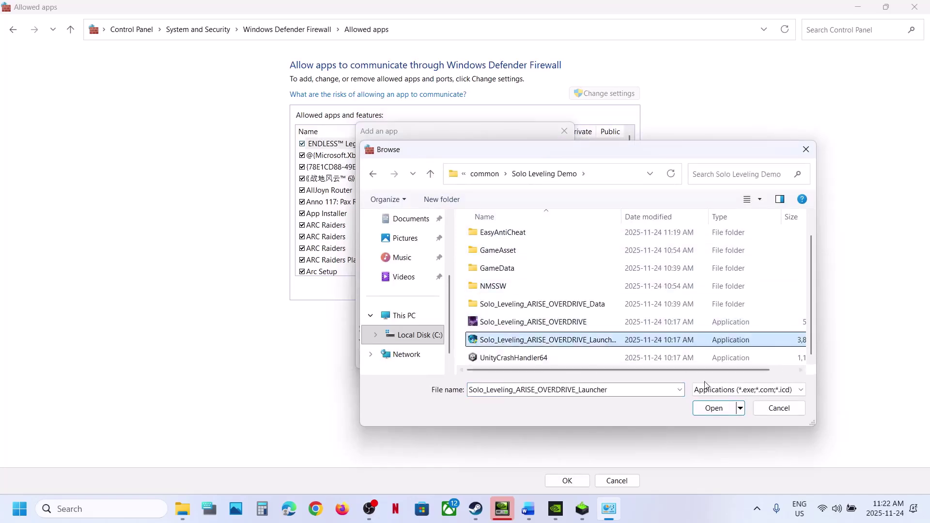
click(562, 324)
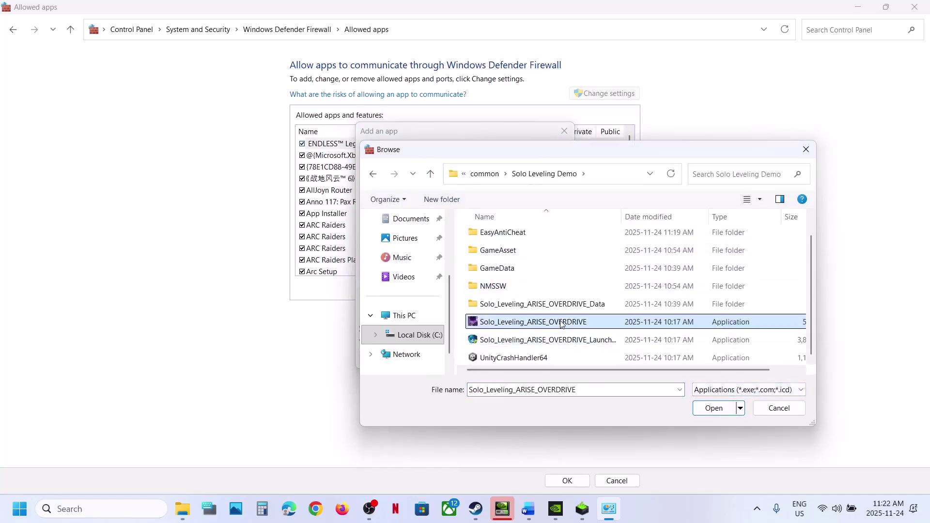
click(713, 410)
click(516, 361)
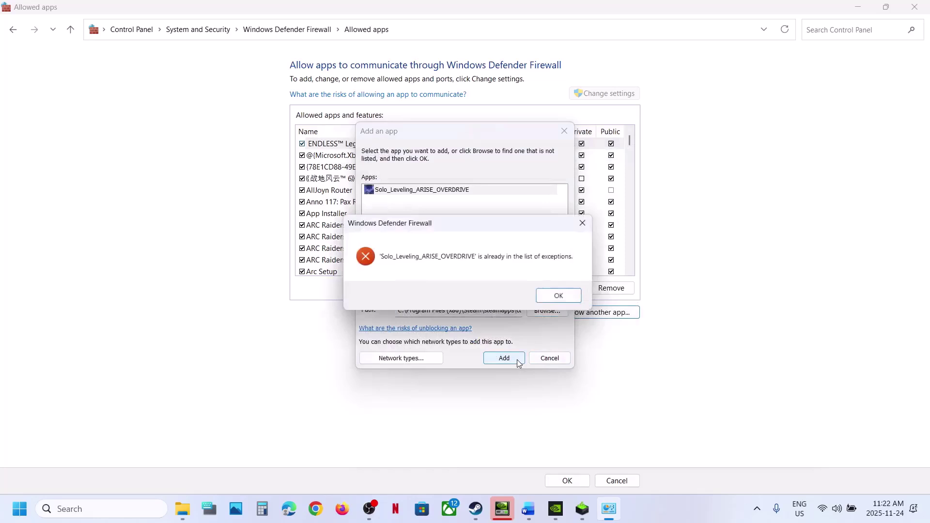
click(557, 297)
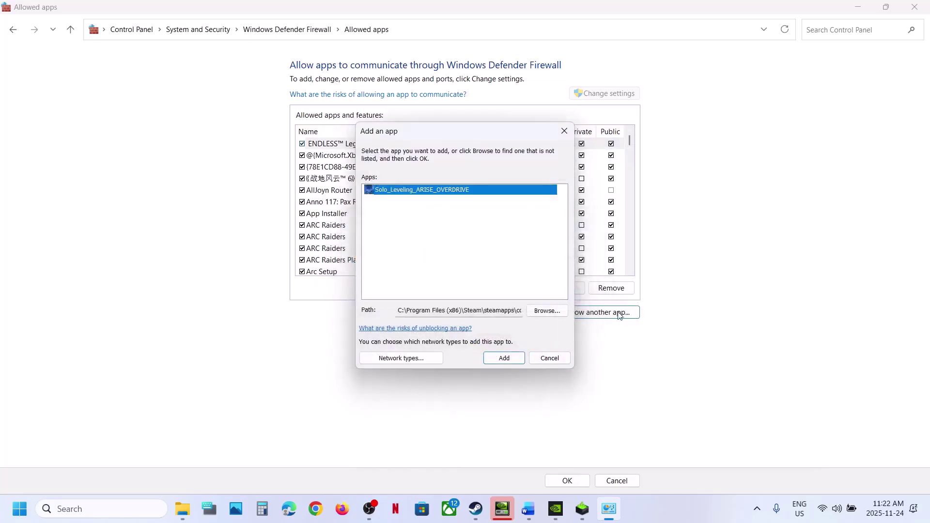
Try to add Solo_Leveling_ARISE_OVERDRIVE_Launcher to the apps allowed through Windows Defender Firewall.
click(557, 312)
click(537, 346)
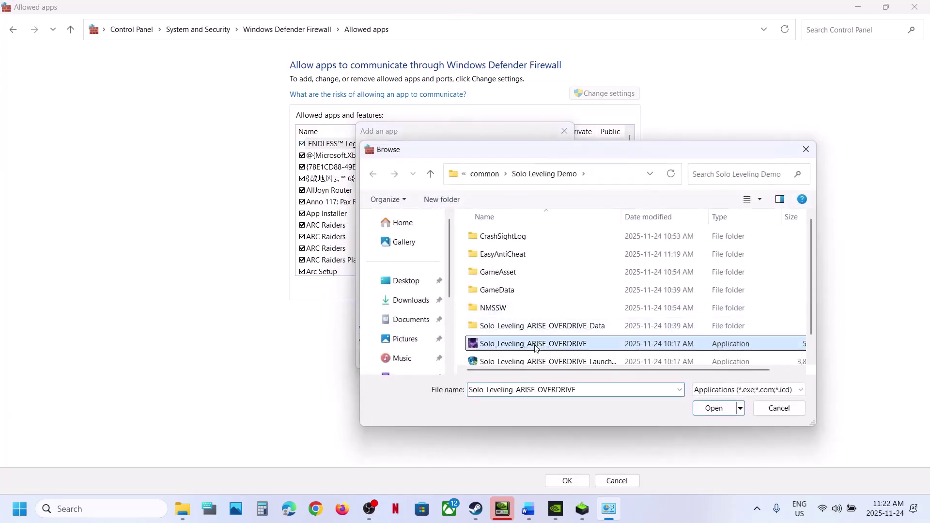
click(533, 361)
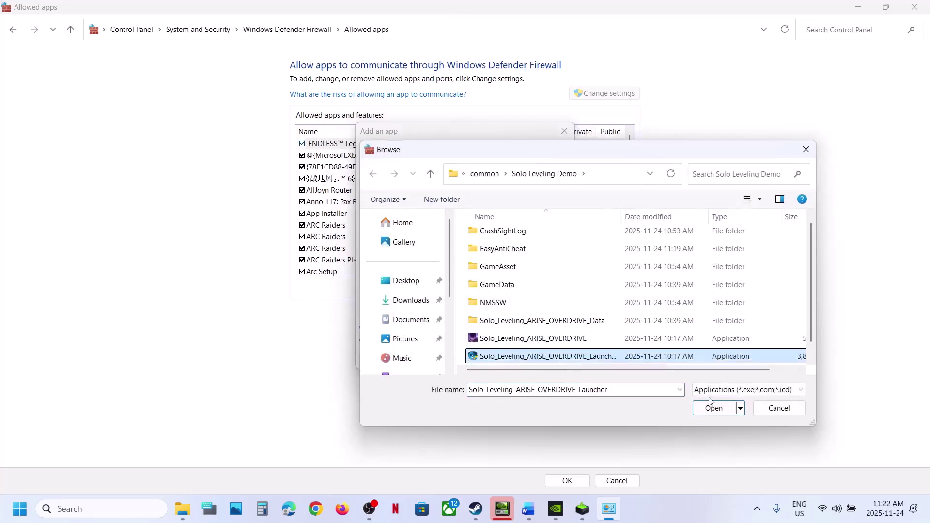
click(712, 407)
click(523, 360)
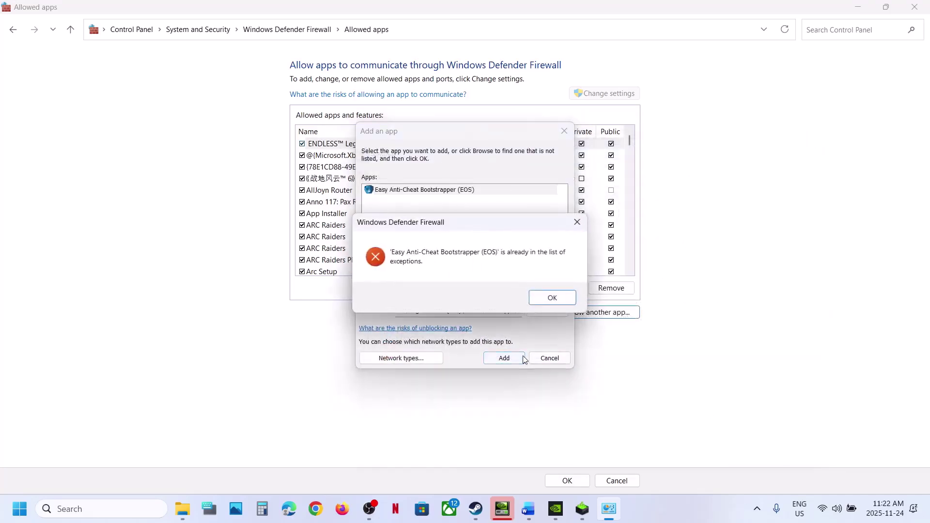
click(557, 304)
Try to add EasyAntiCheat_EOS_Setup from the EasyAntiCheat folder to the firewall's allowed apps, and close Control Panel.
click(559, 312)
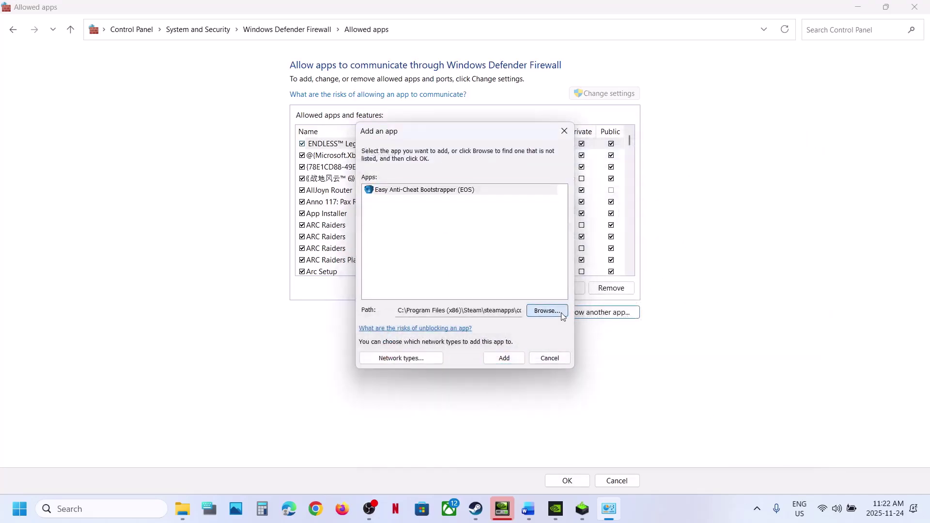
double_click(501, 254)
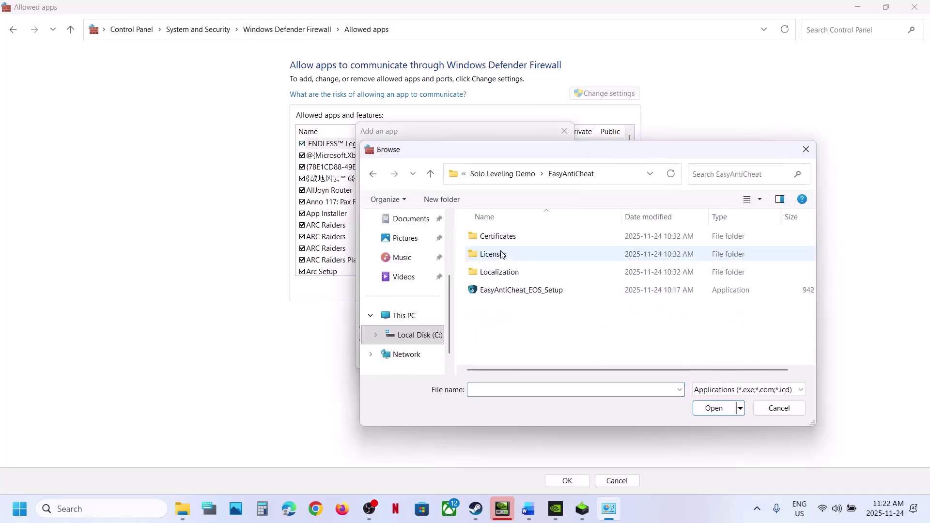
click(513, 291)
click(715, 409)
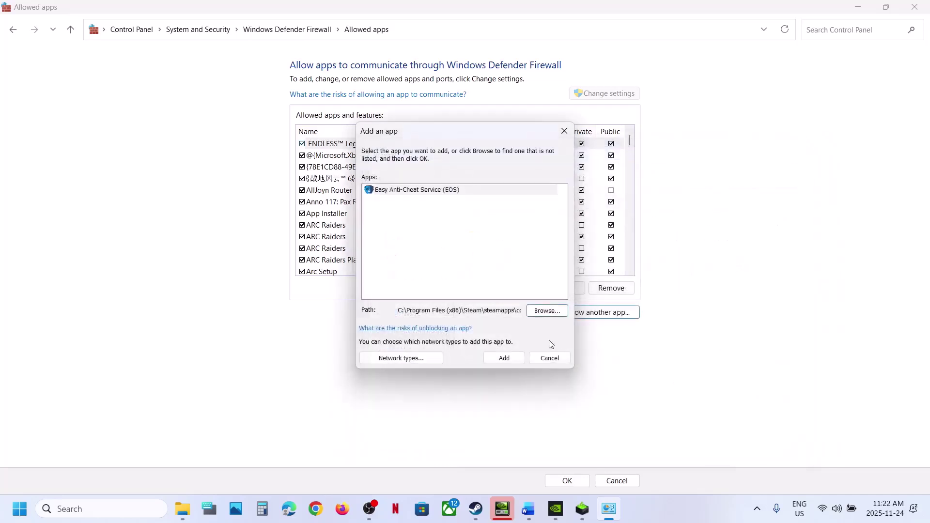
click(510, 358)
click(557, 297)
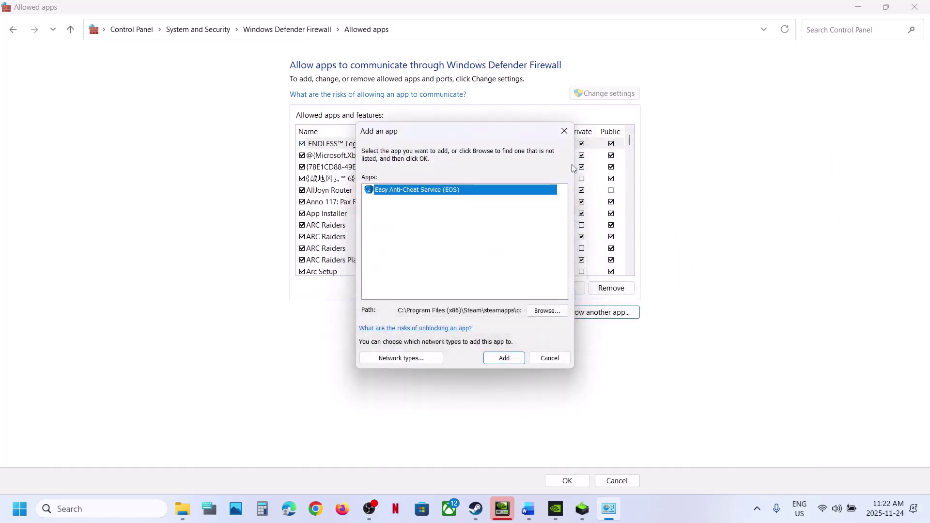
click(565, 131)
click(915, 6)
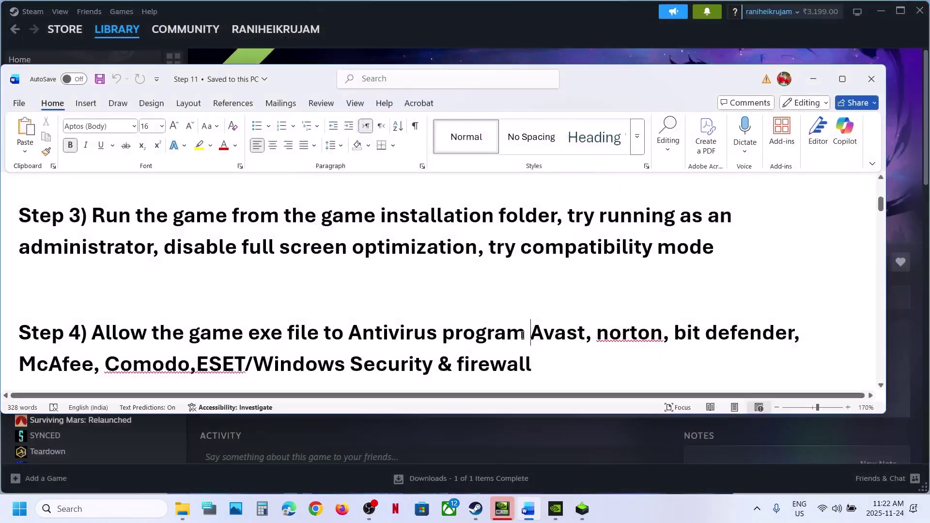
Read the rest of step 4 and step 5 of the Word notes, highlighting the antivirus list and "Verify the game files".
drag(535, 332, 533, 367)
scroll(534, 367, down, 2)
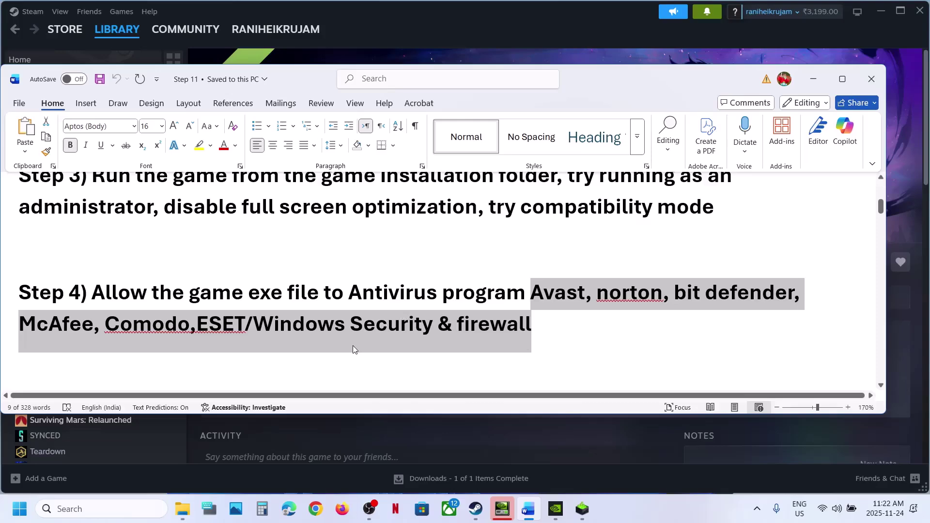
scroll(353, 346, down, 4)
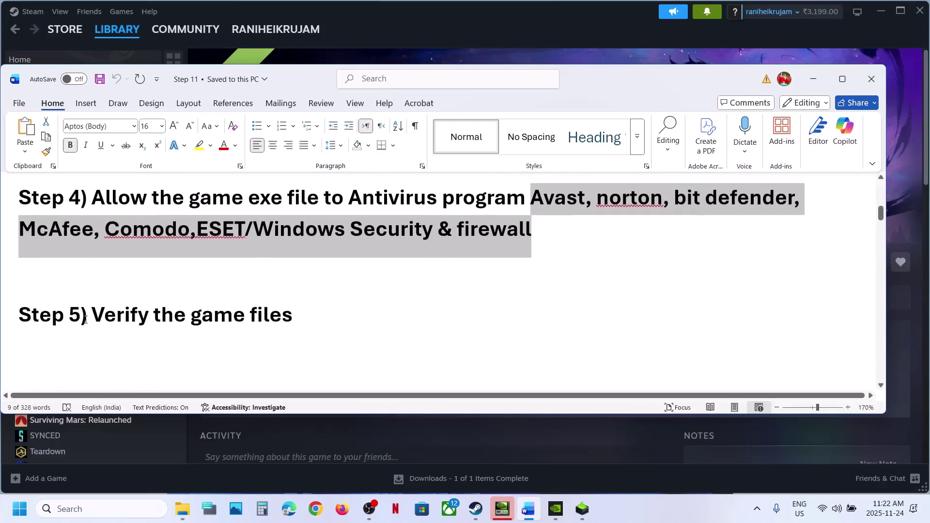
drag(85, 319, 303, 320)
Review the option to verify the integrity of the demo files in Solo Leveling: ARISE OVERDRIVE Demo's Steam properties.
click(365, 8)
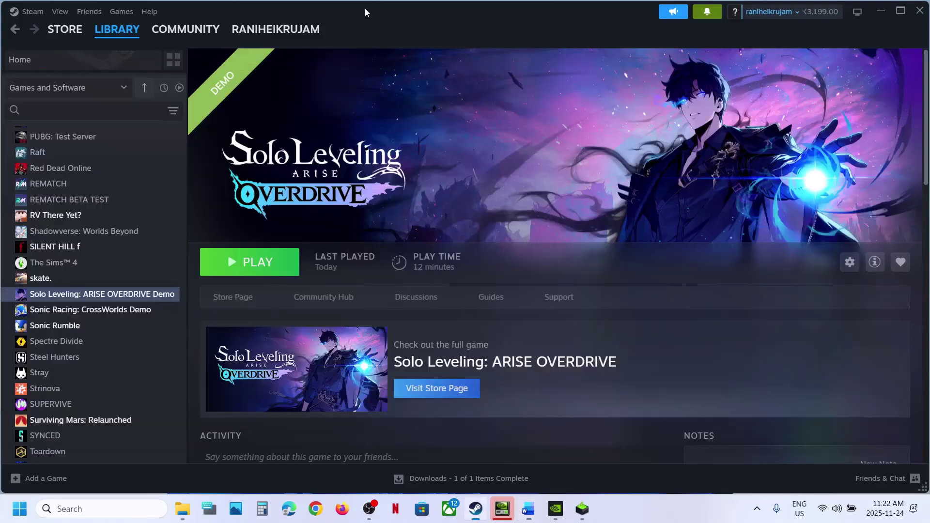
right_click(78, 298)
click(121, 387)
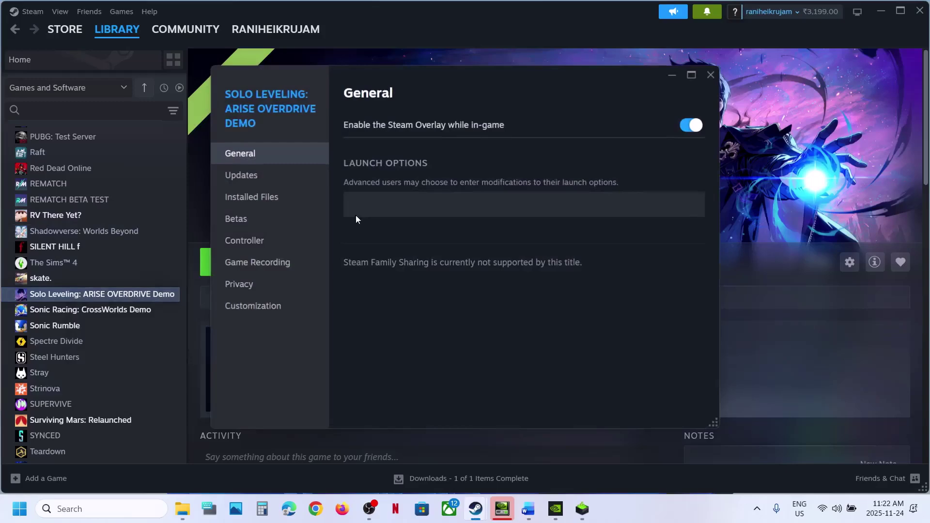
click(271, 197)
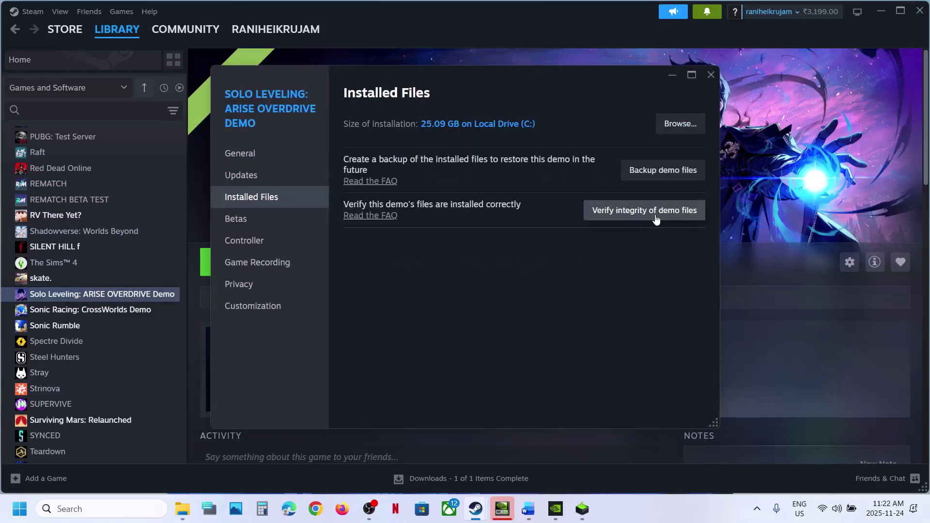
click(709, 76)
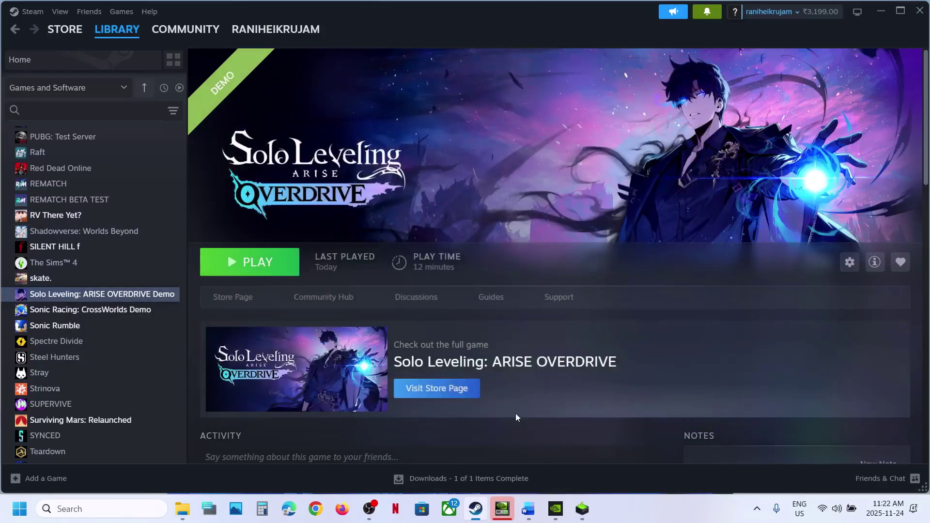
Follow the NVIDIA link in step 6 of the Word notes and find drivers for GeForce RTX 3050 Laptop GPU on Windows 11.
click(528, 509)
scroll(301, 357, down, 3)
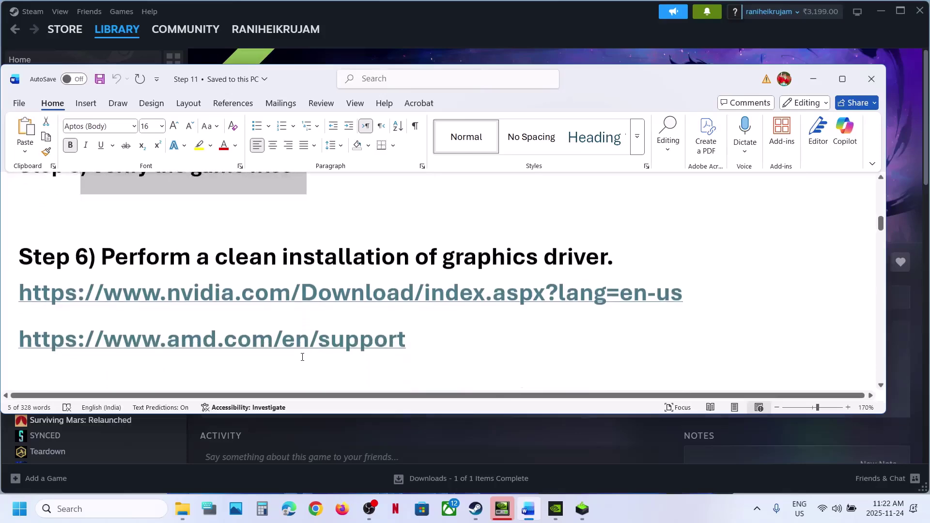
ctrl+click(387, 296)
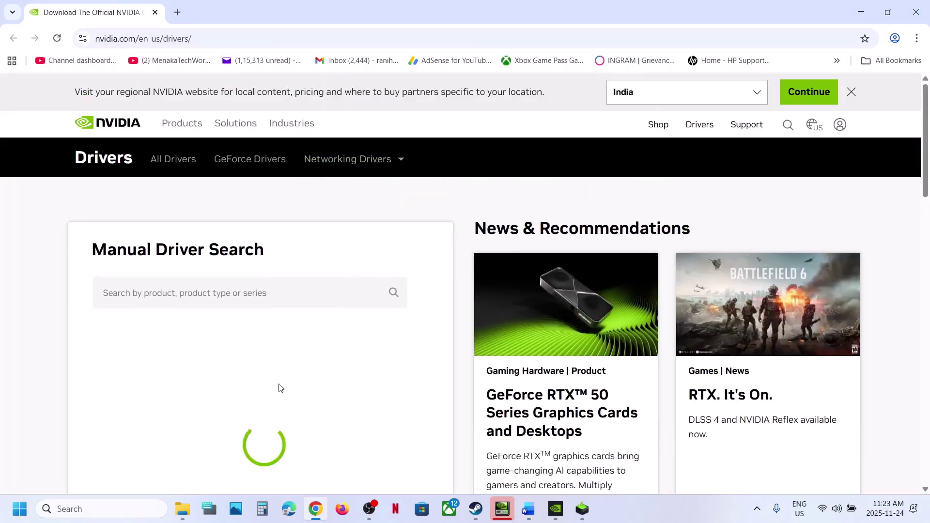
scroll(225, 311, down, 2)
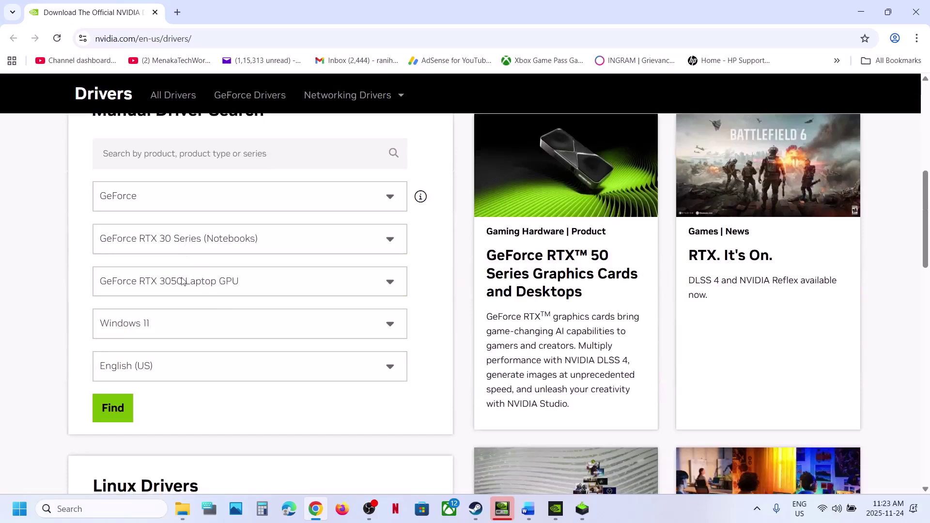
click(103, 414)
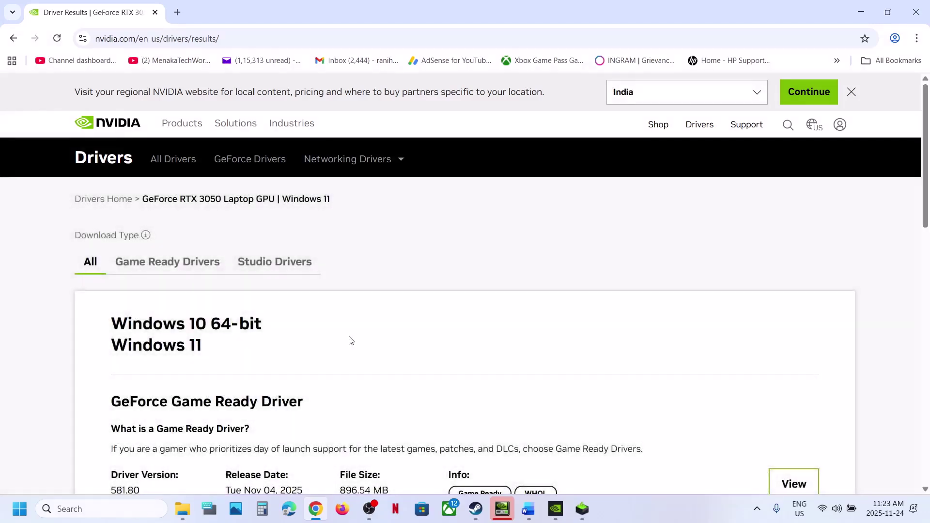
Download the GeForce Game Ready Driver version 581.80 from the NVIDIA driver results.
scroll(354, 338, down, 4)
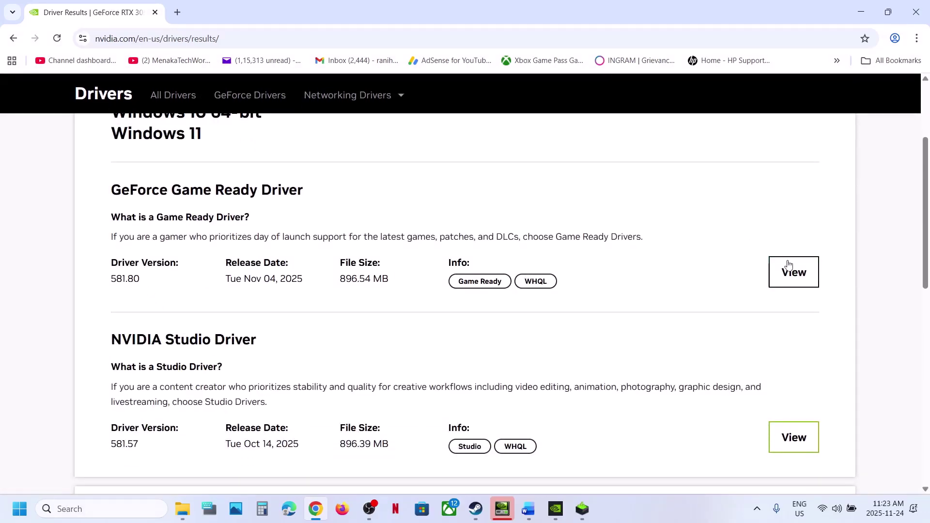
click(789, 265)
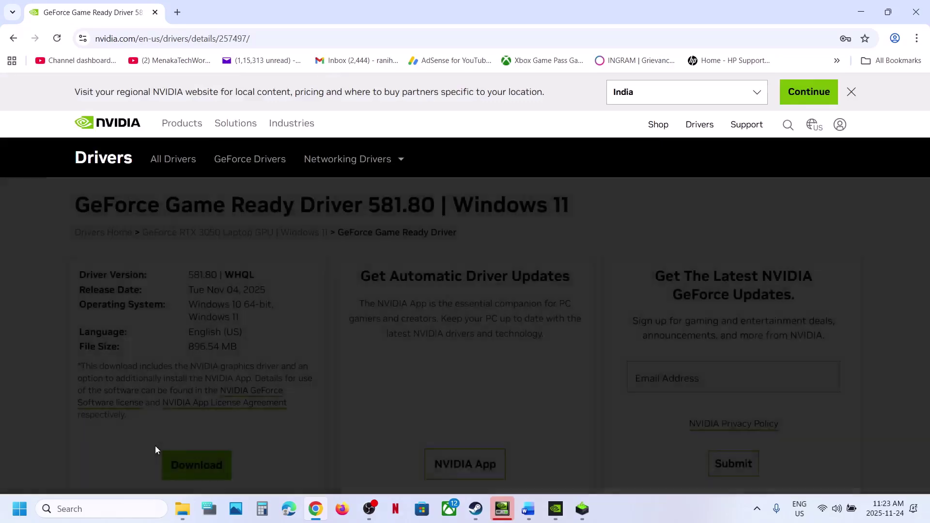
click(196, 464)
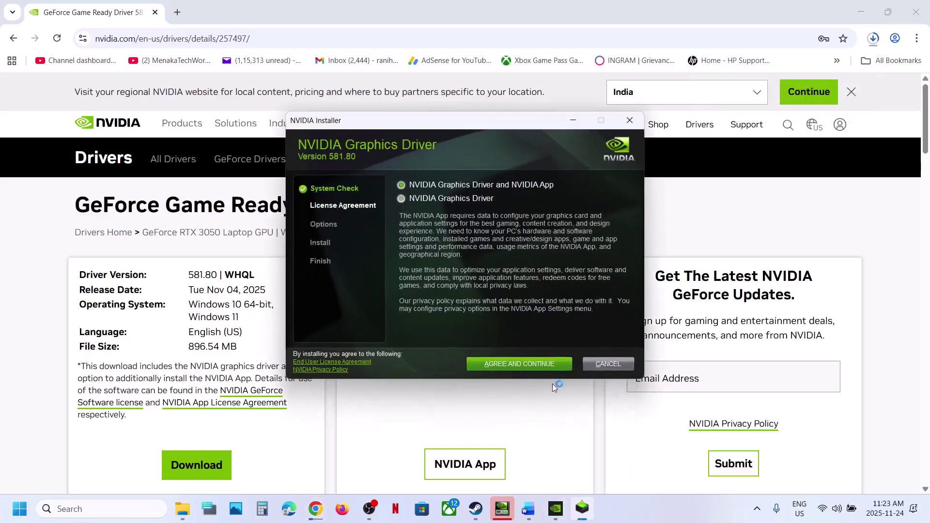
Accept the NVIDIA installer's license and choose a Custom (Advanced) clean installation, leaving the installer at its options and displaying Windows' power choices.
click(504, 365)
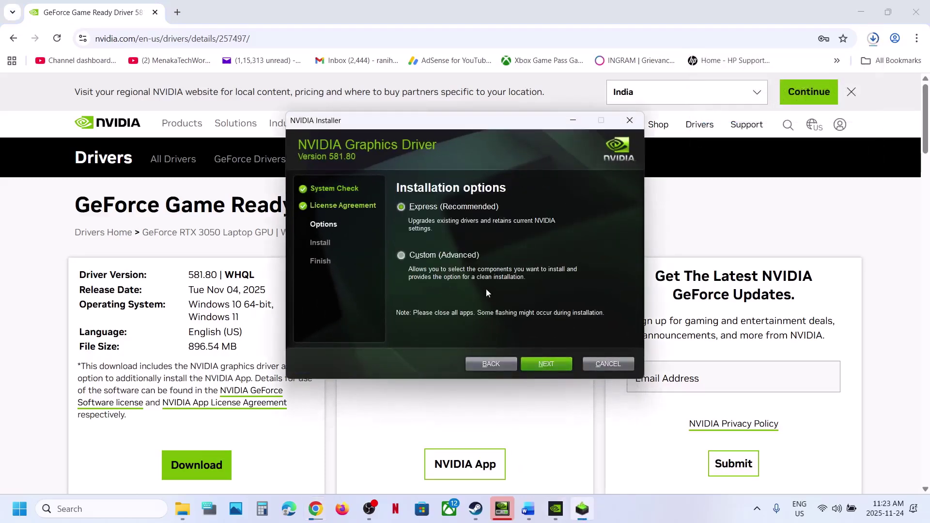
click(428, 255)
click(551, 364)
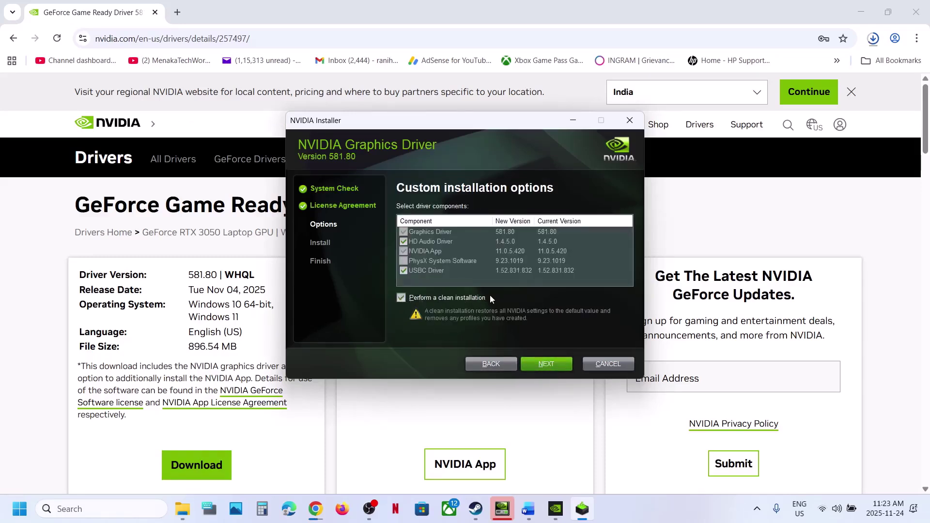
click(411, 429)
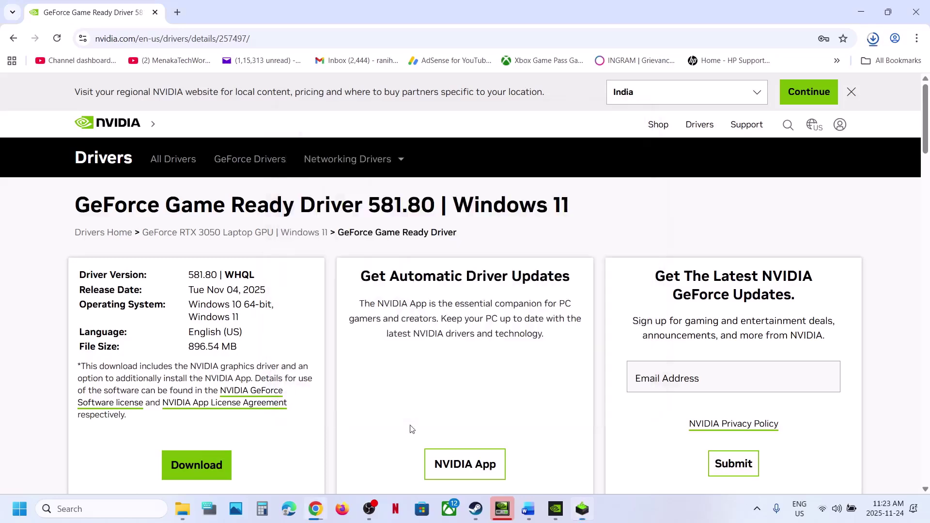
click(16, 514)
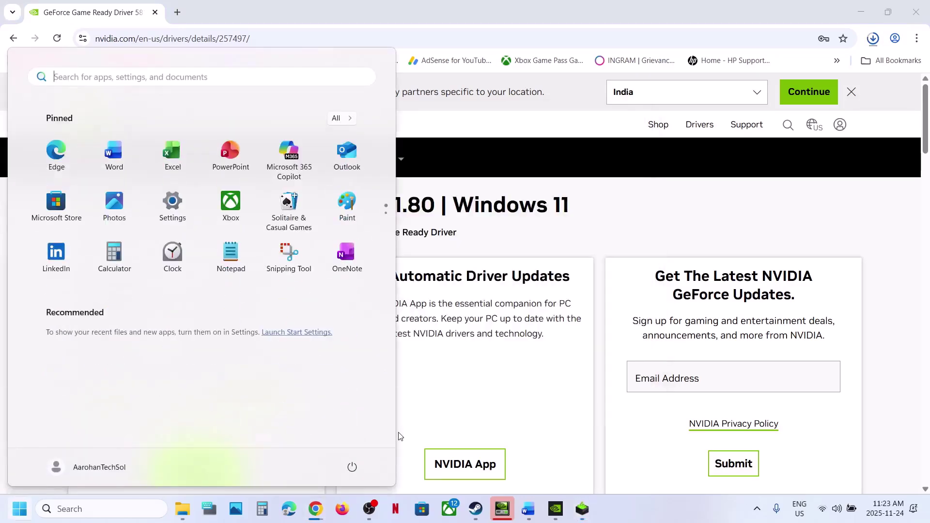
click(361, 470)
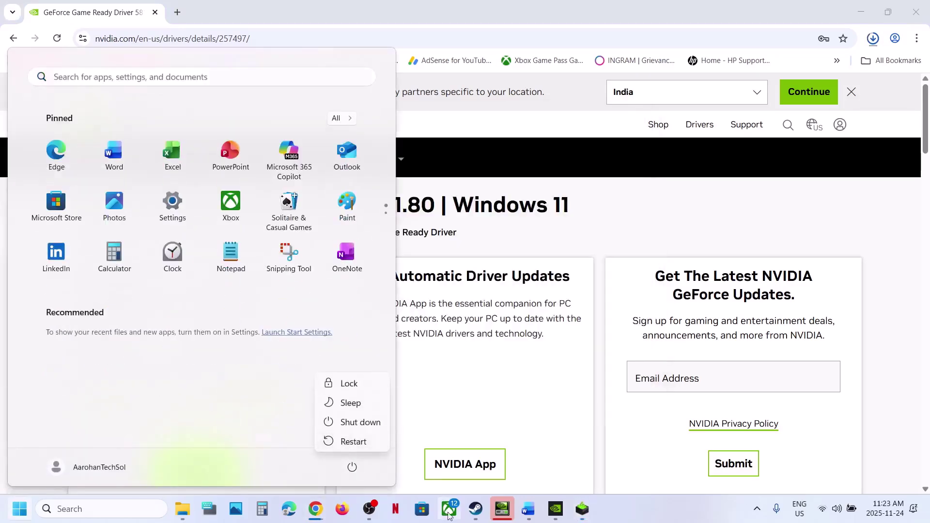
Follow the AMD support link in the Word notes and look up drivers for Graphics, Radeon RX, Radeon RX 9000 Series, AMD Radeon RX 9070 XT.
click(535, 515)
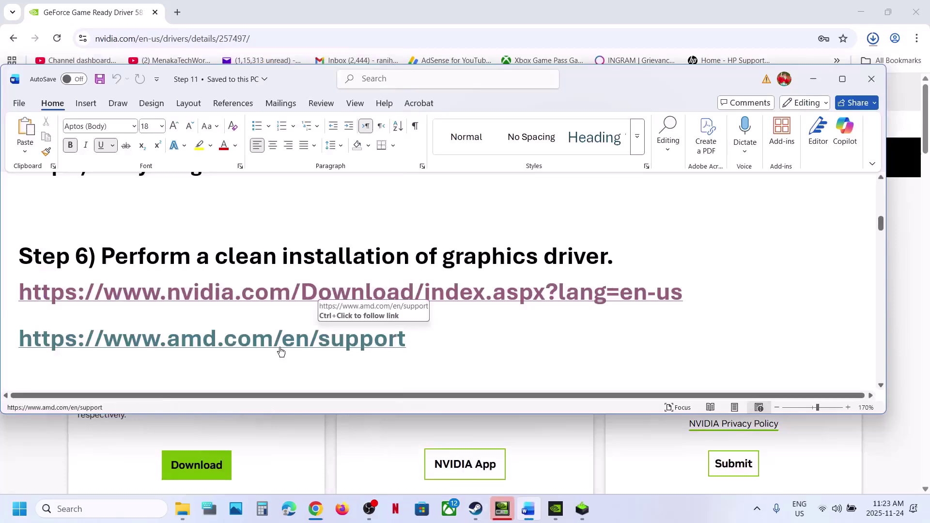
ctrl+click(282, 347)
scroll(195, 347, down, 7)
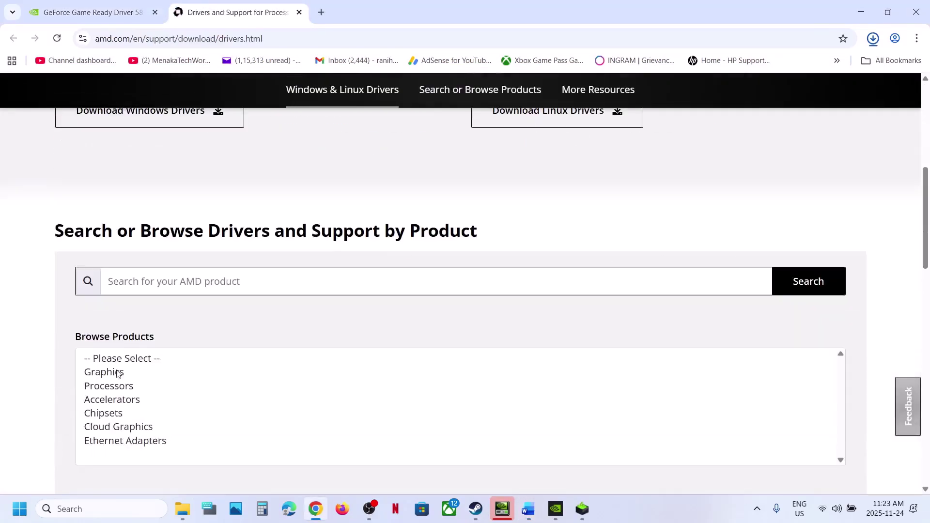
click(118, 373)
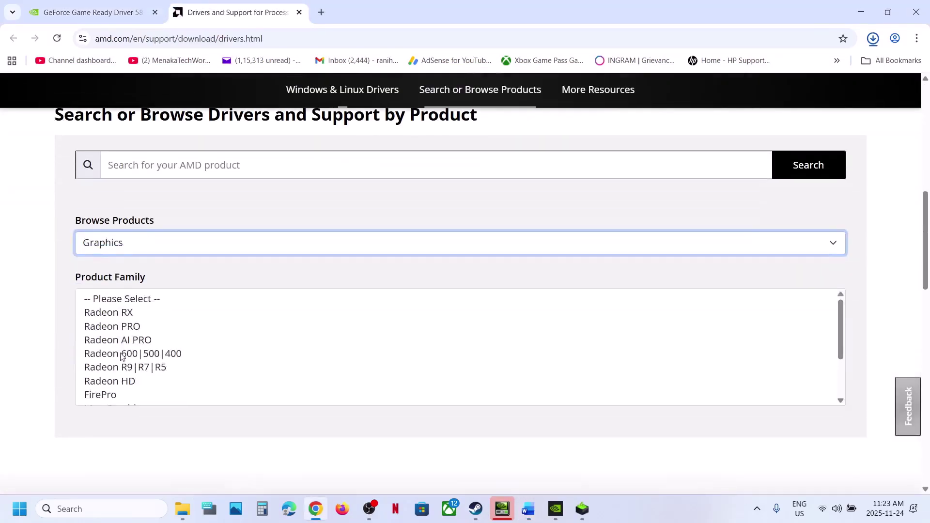
click(118, 312)
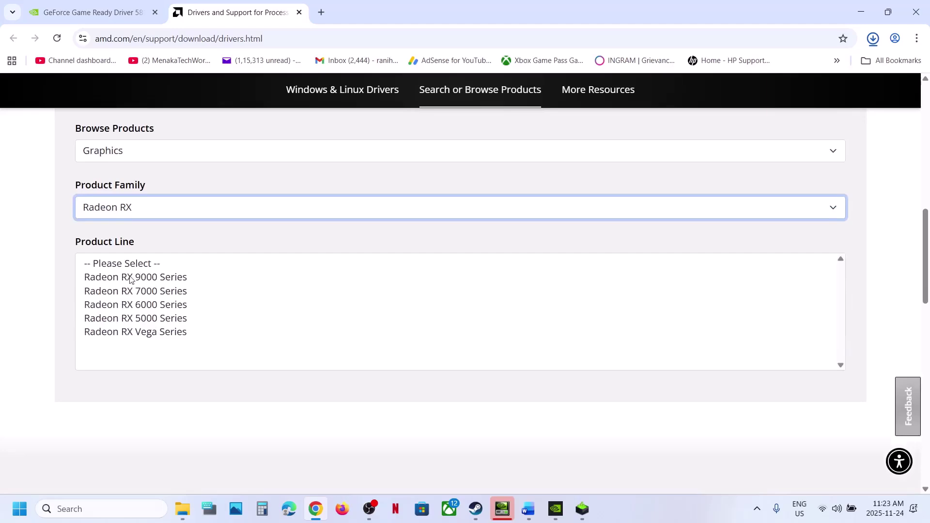
click(131, 278)
click(153, 335)
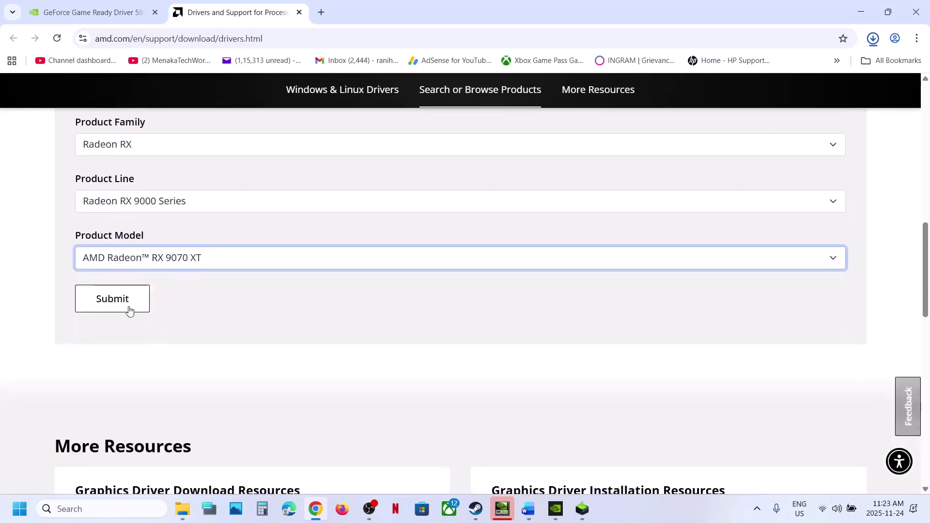
click(118, 301)
Expand the Windows 11 - 64-Bit Edition drivers and highlight the revision number of AMD Software: Adrenalin Edition.
click(154, 333)
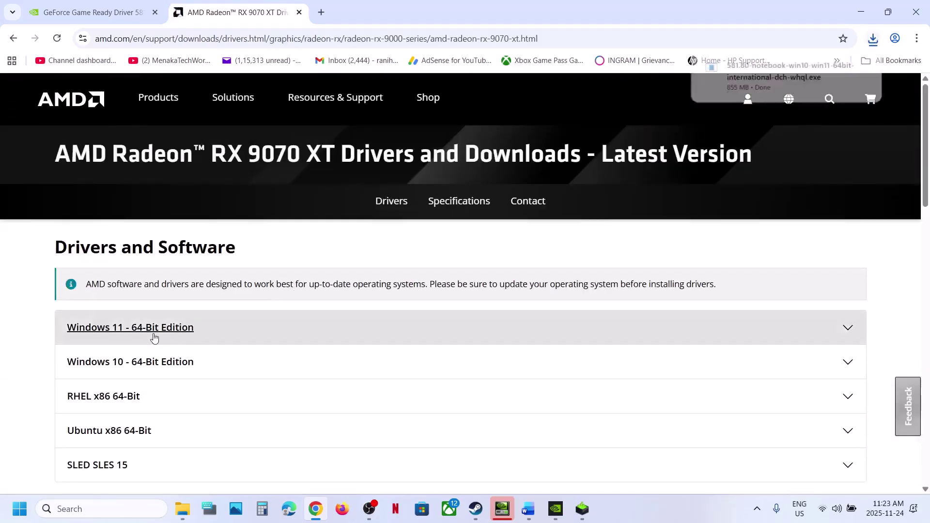
scroll(164, 335, down, 3)
drag(138, 399, 231, 386)
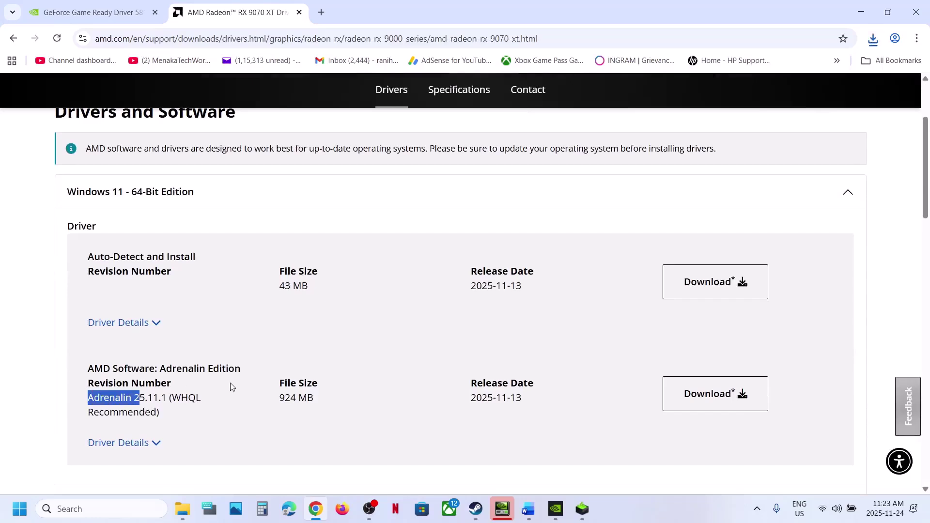
drag(134, 399, 232, 399)
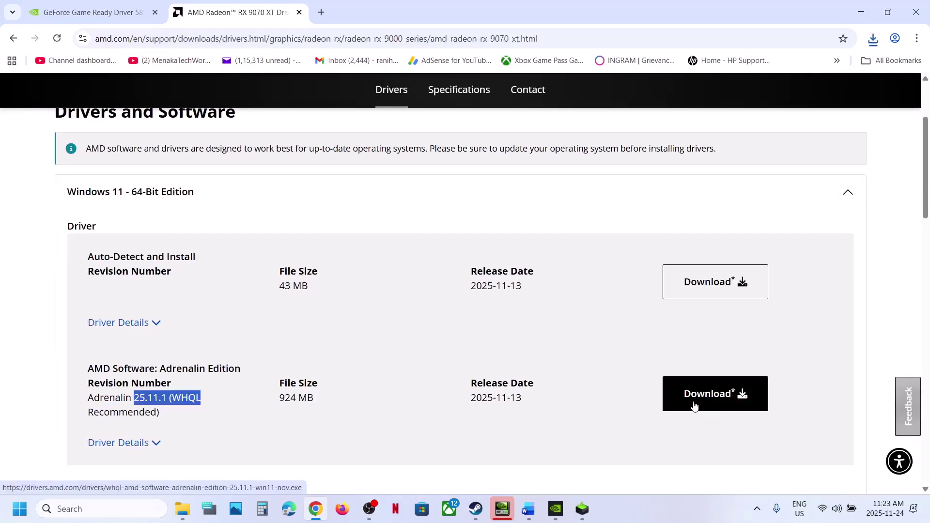
Copy the word "graphics" from step 7 of the Word notes and search Windows for it to open Graphics settings.
click(541, 507)
scroll(288, 325, down, 4)
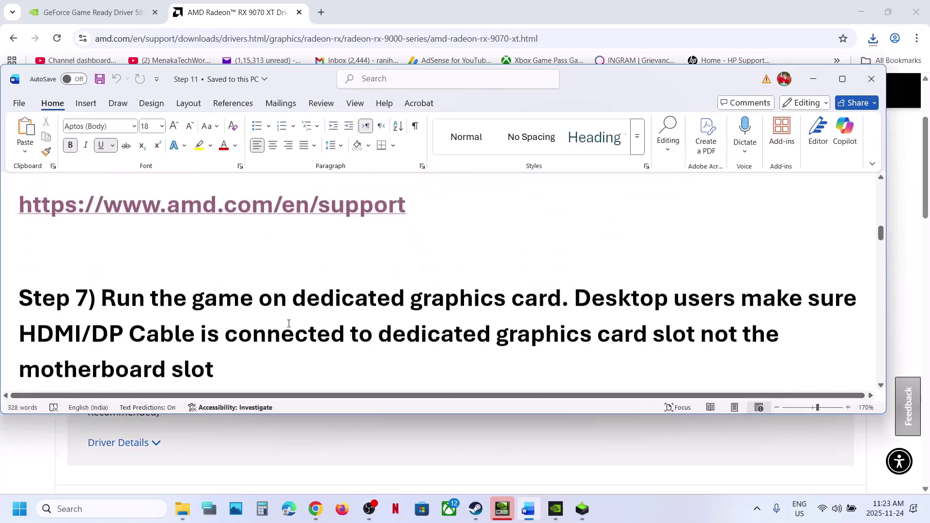
double_click(467, 249)
key(ctrl+c)
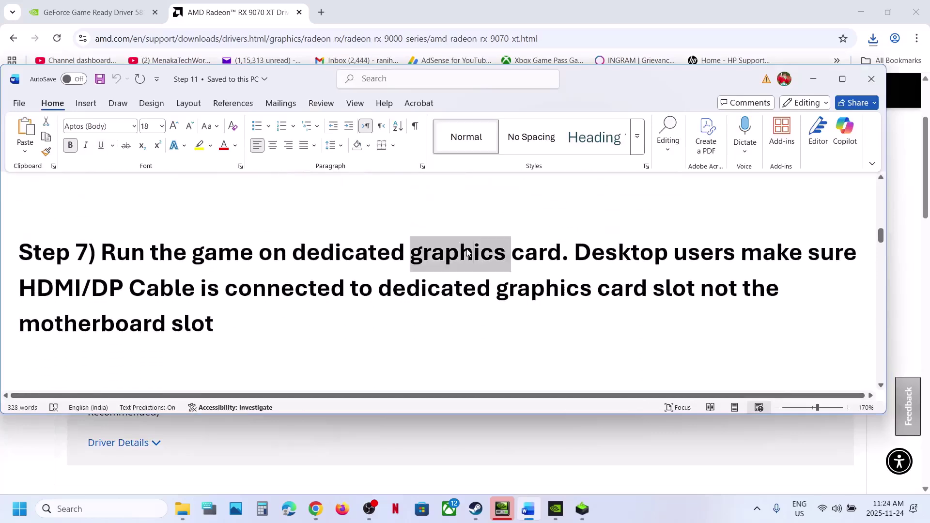
click(96, 510)
key(ctrl+v)
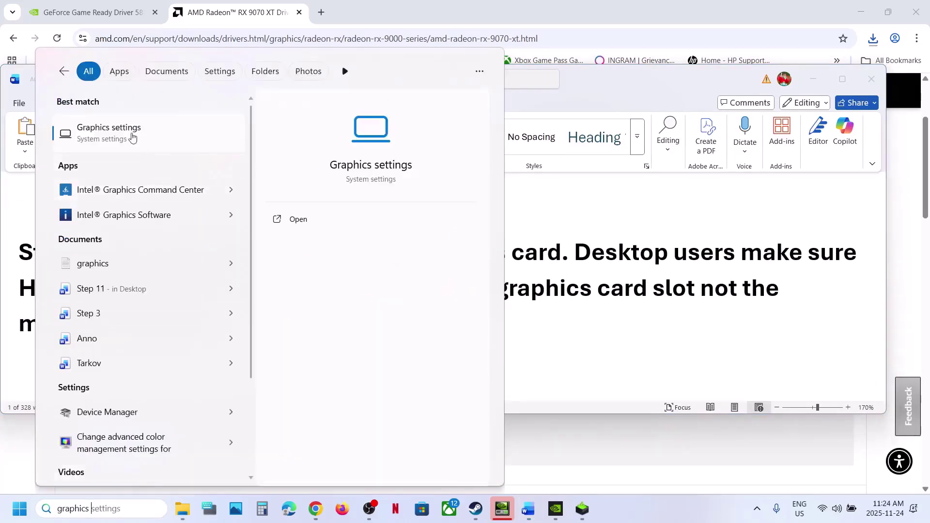
click(127, 131)
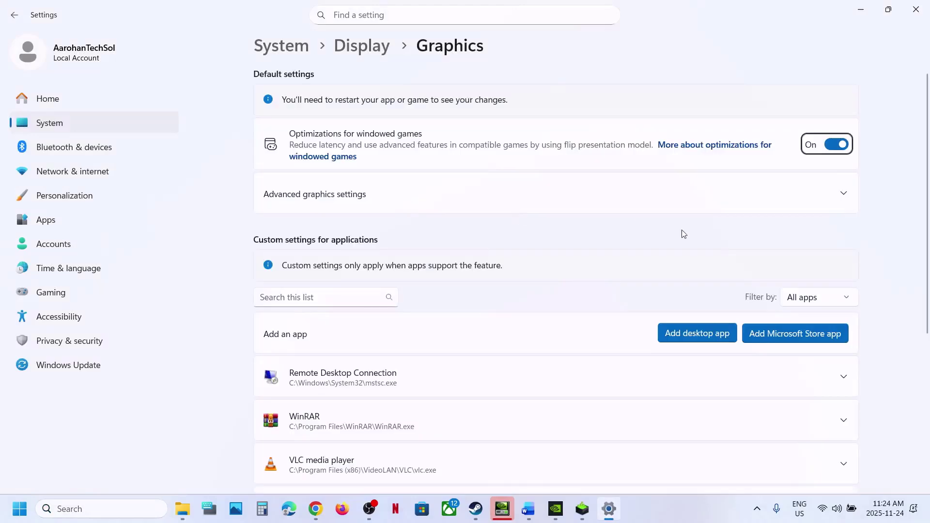
Add Solo_Leveling_ARISE_OVERDRIVE from the Solo Leveling Demo folder as a desktop app in the custom graphics settings.
click(699, 334)
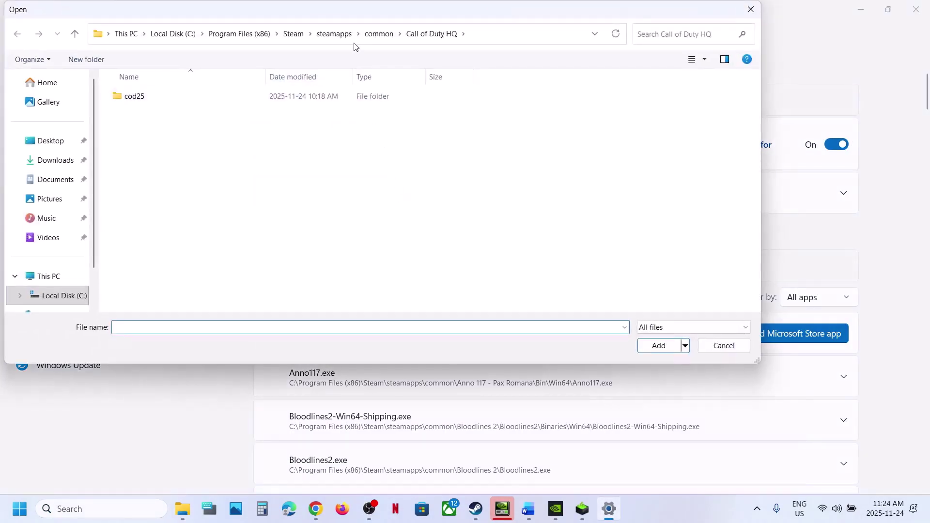
click(379, 34)
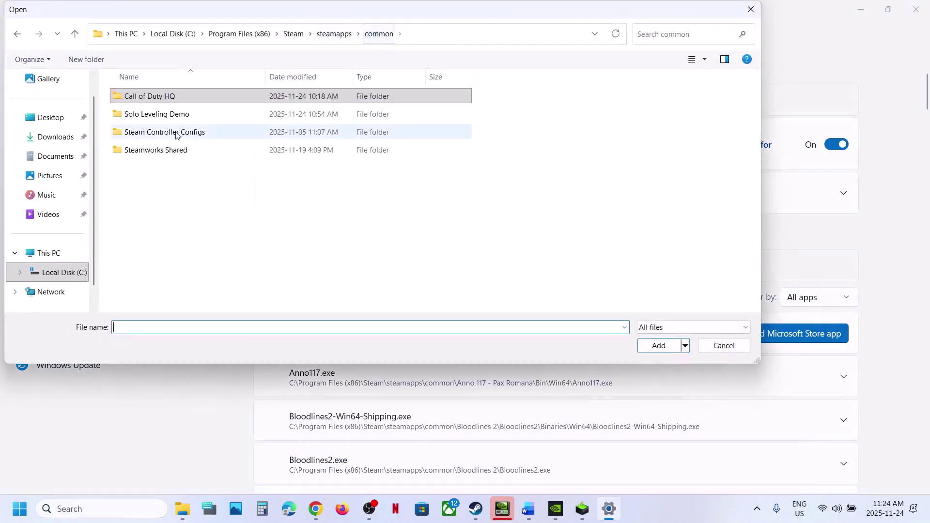
double_click(148, 116)
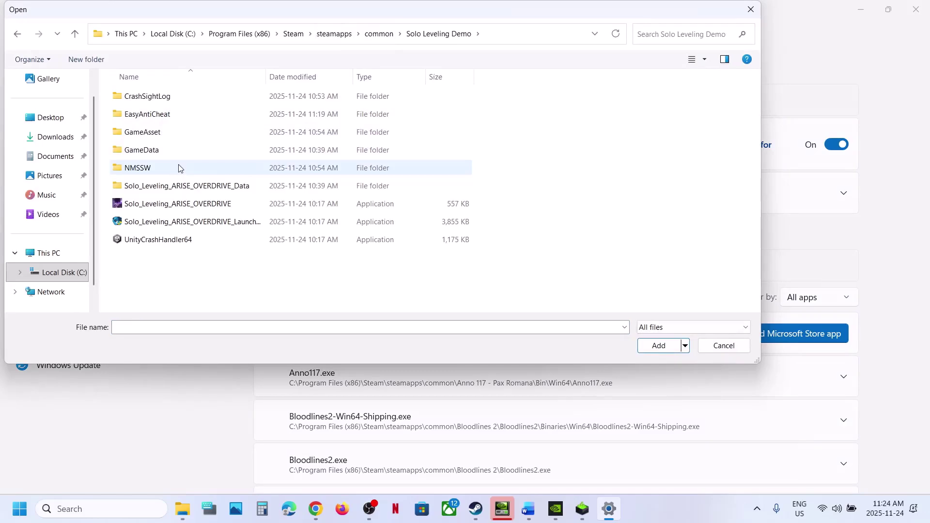
click(160, 208)
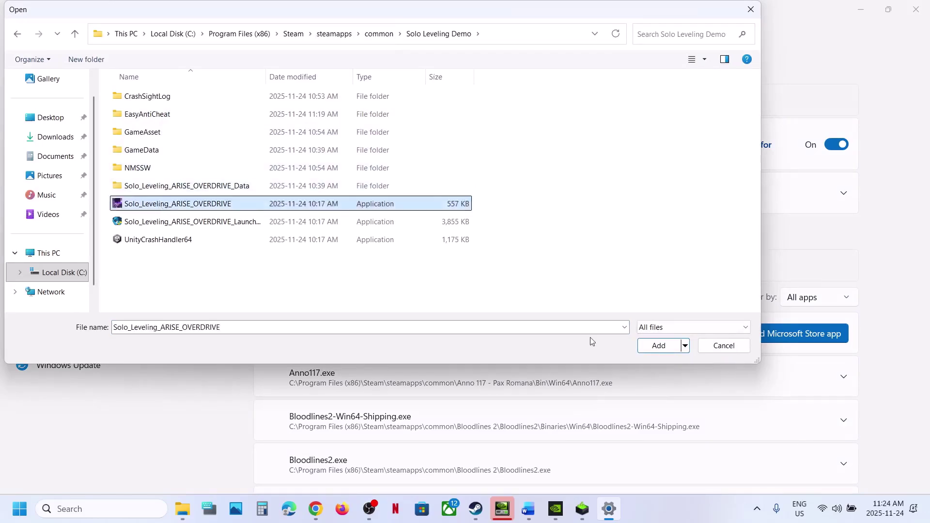
click(661, 353)
Set the GPU preference of Solo_Leveling_ARISE_OVERDRIVE to High Performance (NVIDIA GeForce RTX 3050 Laptop GPU) and close Settings.
scroll(449, 357, down, 2)
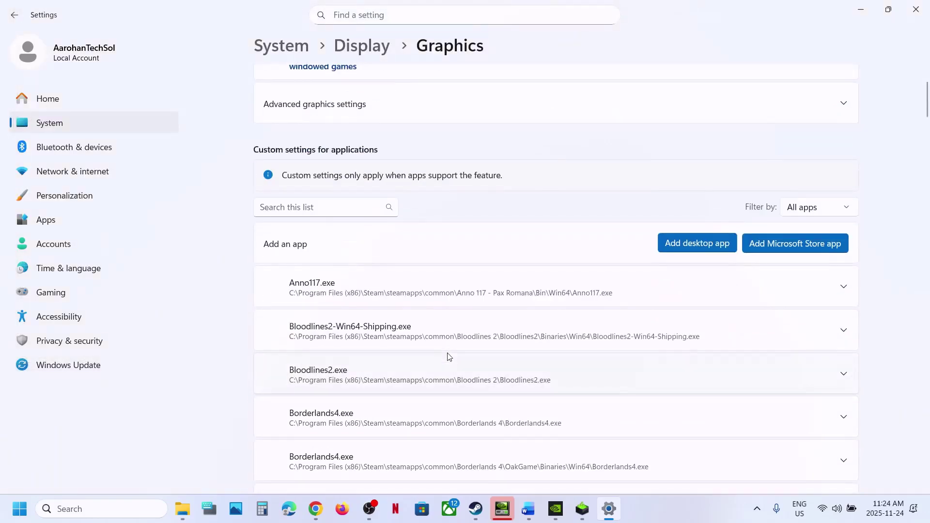
scroll(448, 358, down, 15)
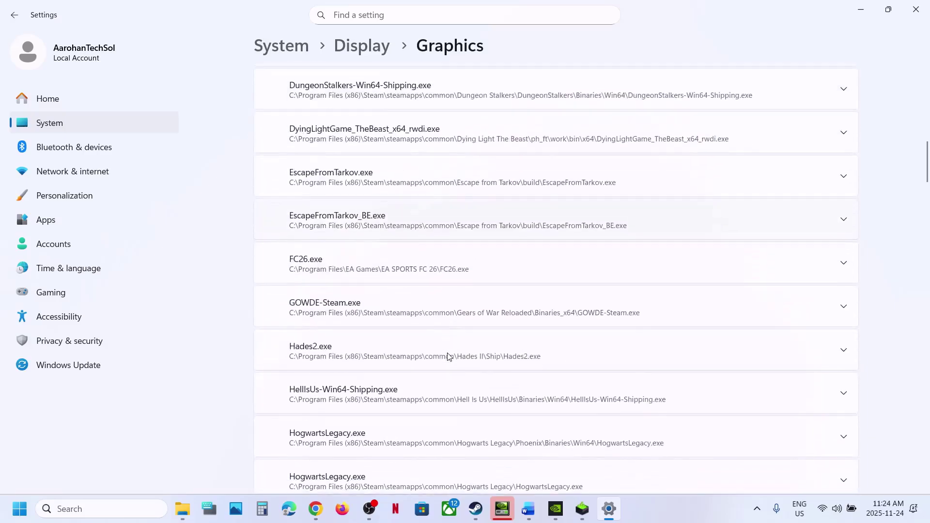
scroll(449, 357, down, 12)
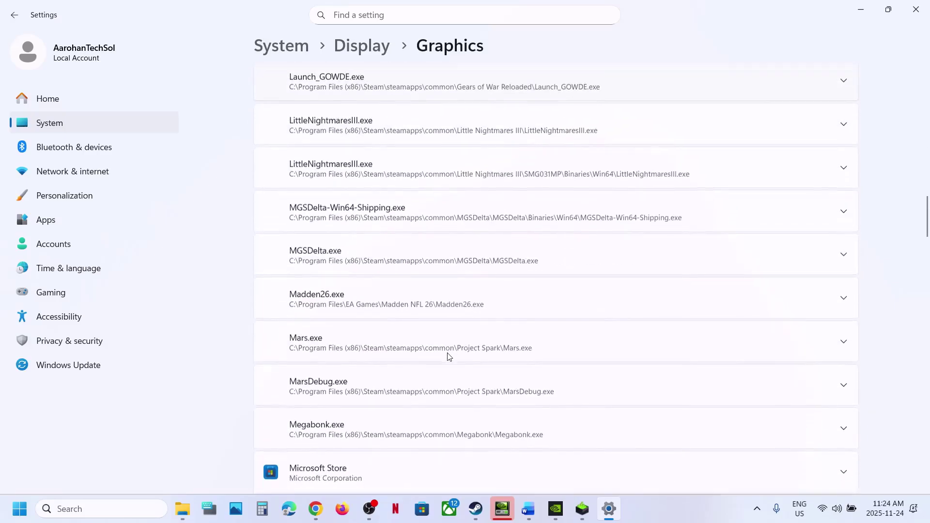
scroll(448, 357, down, 15)
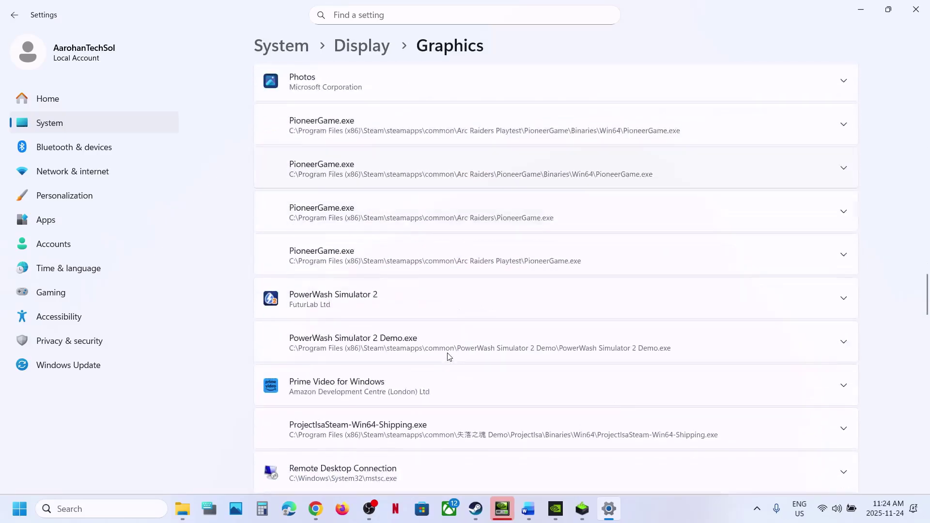
scroll(448, 358, down, 15)
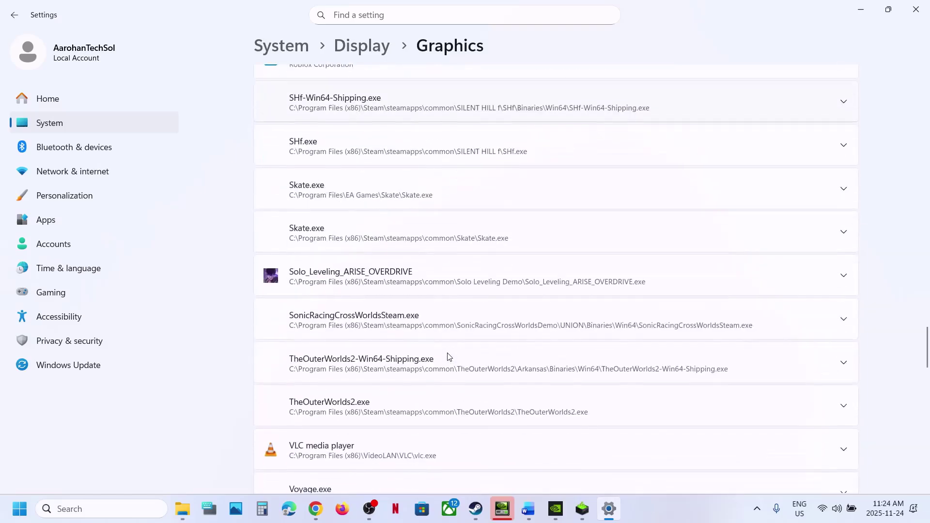
scroll(449, 357, down, 1)
click(368, 222)
scroll(665, 312, up, 1)
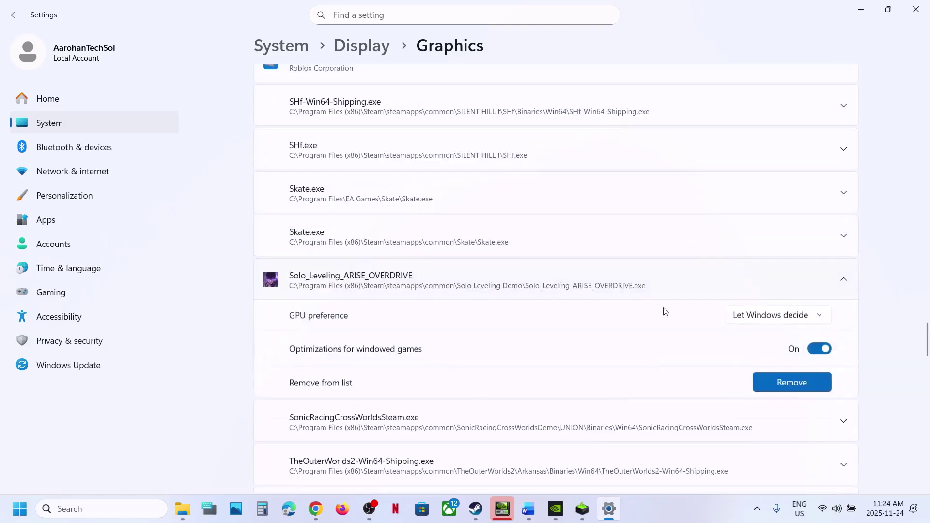
click(755, 315)
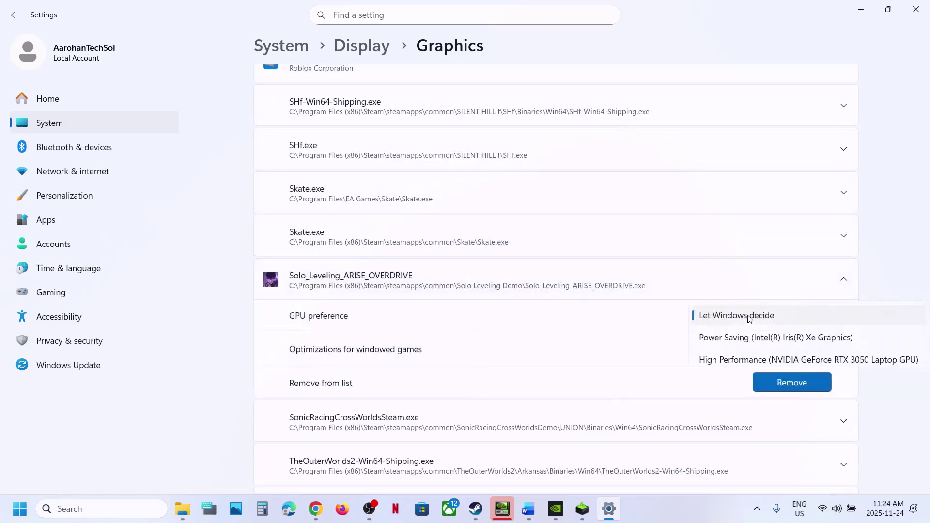
click(784, 360)
click(925, 9)
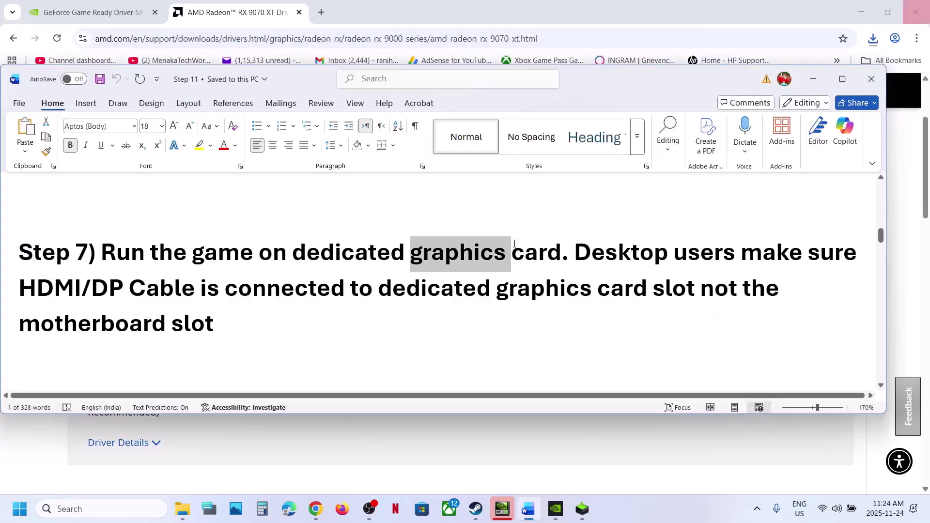
Highlight the desktop HDMI/DP cable advice in step 7 of the Word notes and follow the Visual C++ link in step 8.
drag(575, 256, 239, 322)
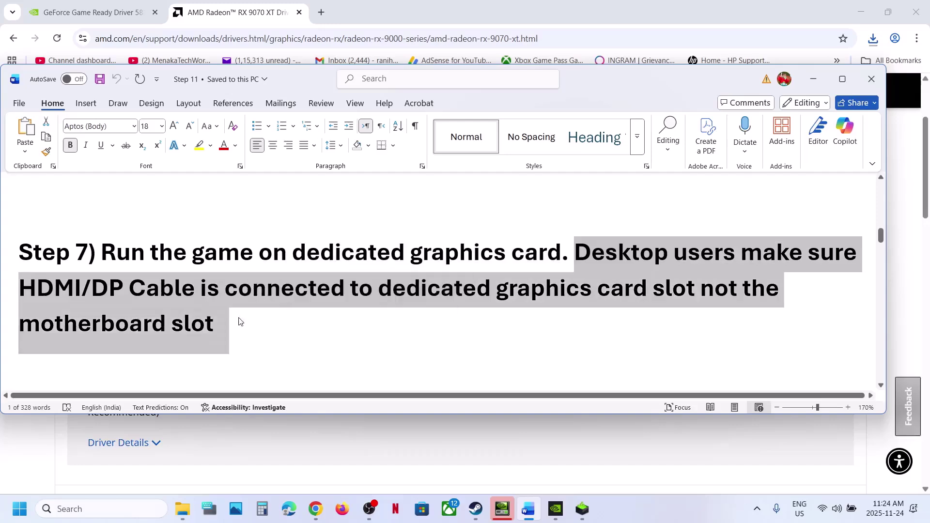
click(239, 322)
scroll(239, 319, down, 3)
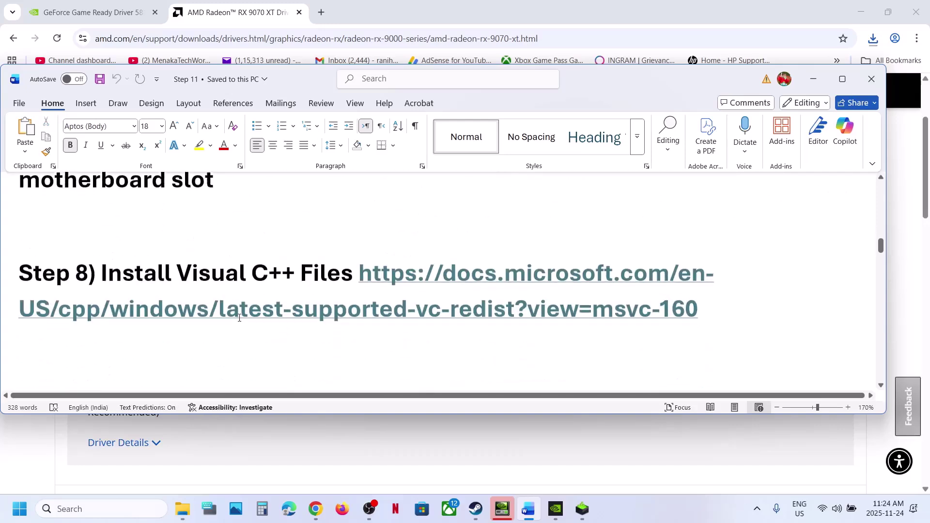
ctrl+click(402, 281)
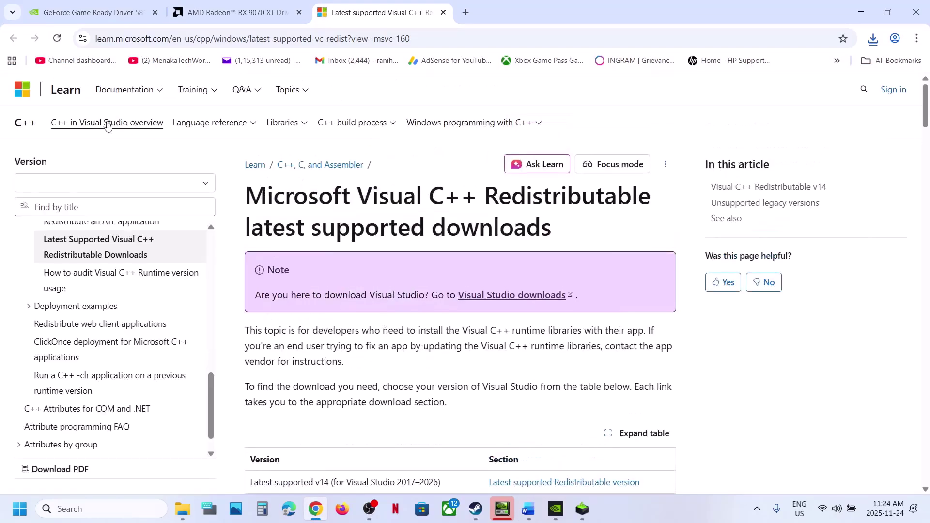
Highlight the X86 and X64 rows under the latest supported redistributable version, and download and repair the x86 Visual C++ v14 Redistributable.
scroll(438, 357, down, 15)
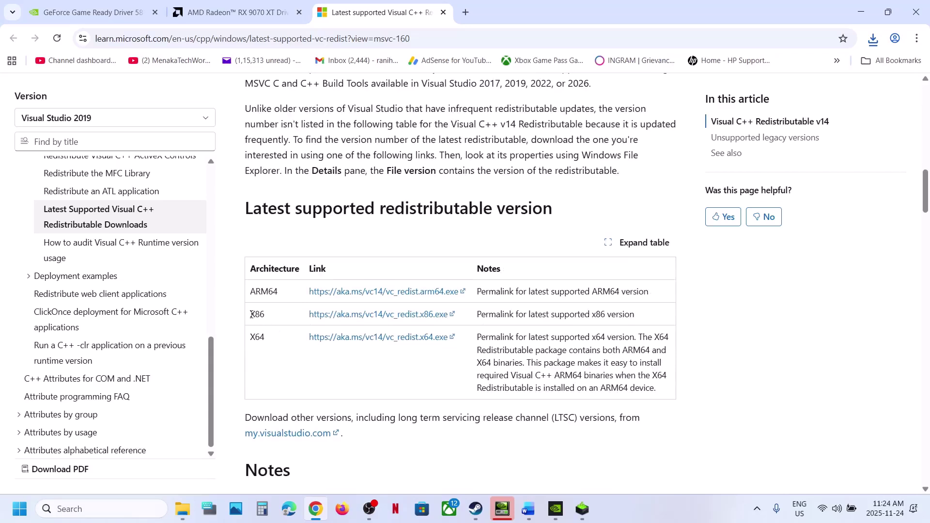
drag(252, 315, 465, 350)
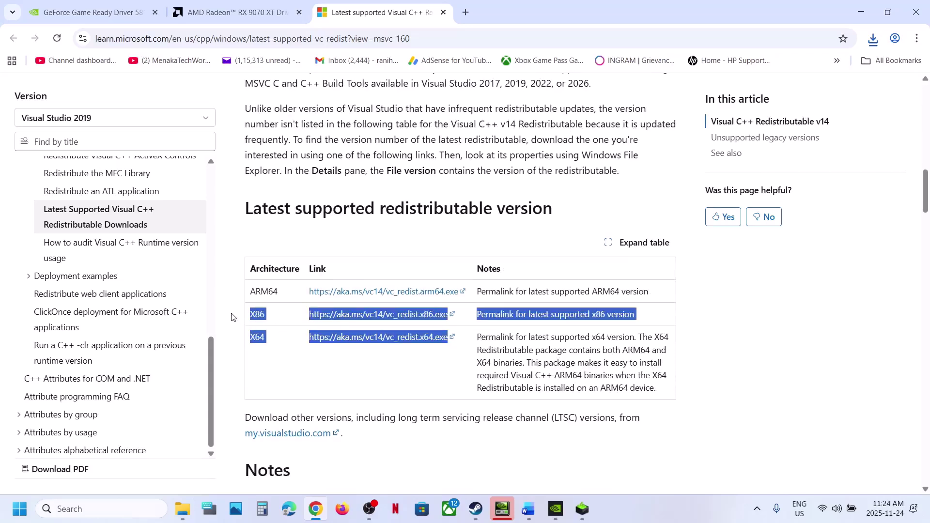
click(349, 325)
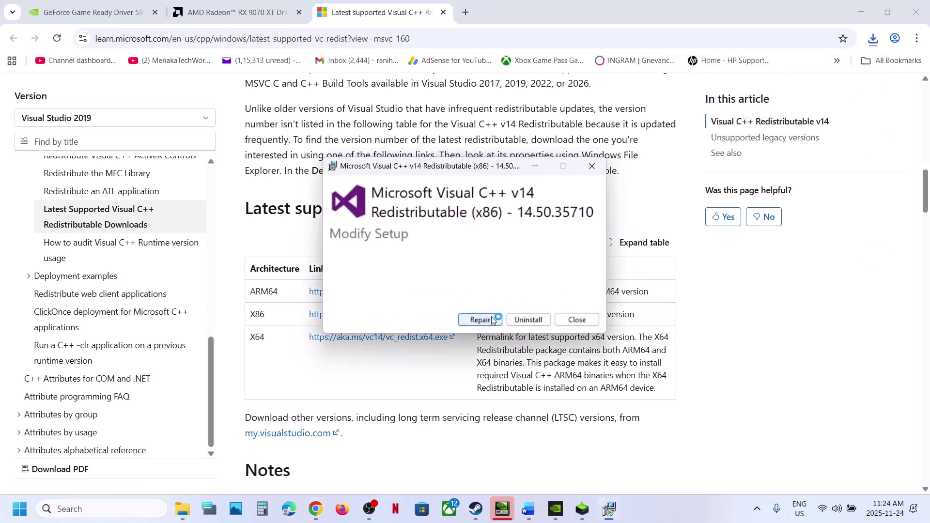
click(480, 319)
click(398, 343)
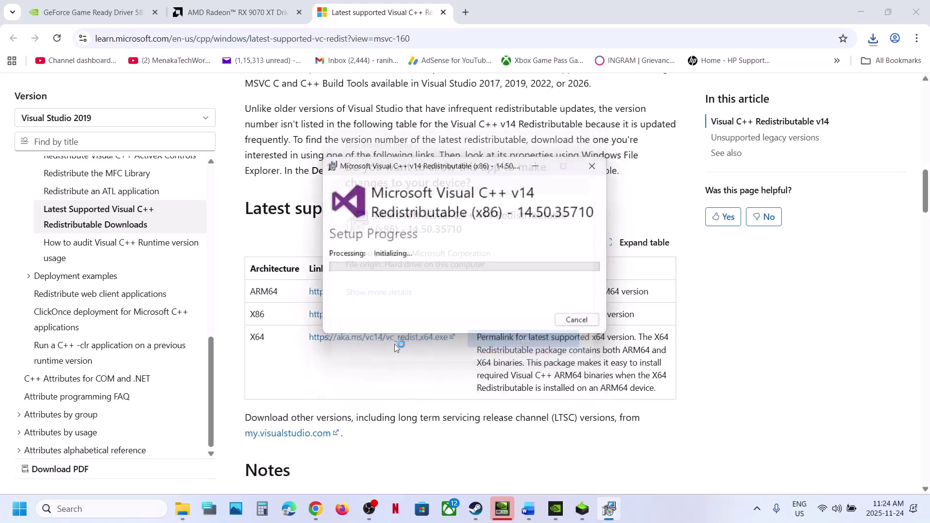
Download VC_redist.x64.exe, repair the x64 Visual C++ v14 Redistributable with administrator permission, and close both setup windows.
double_click(257, 337)
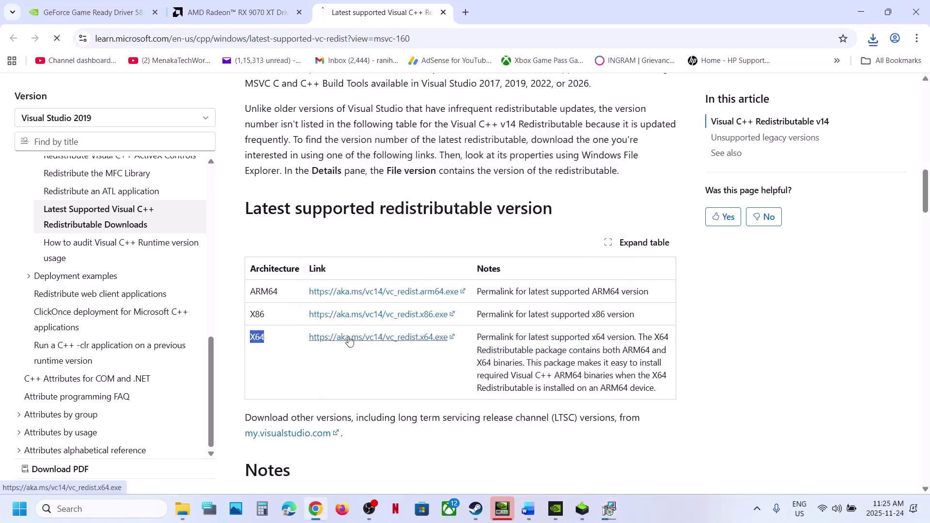
click(879, 43)
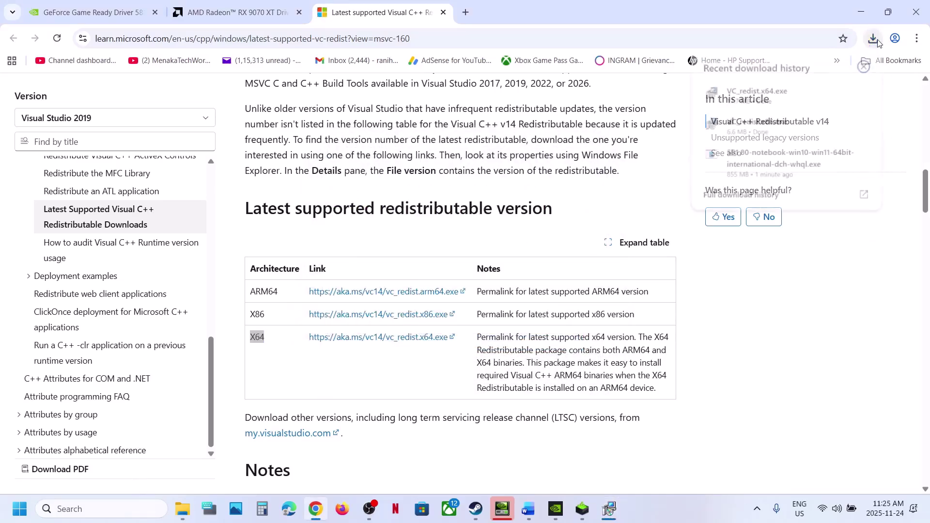
click(785, 91)
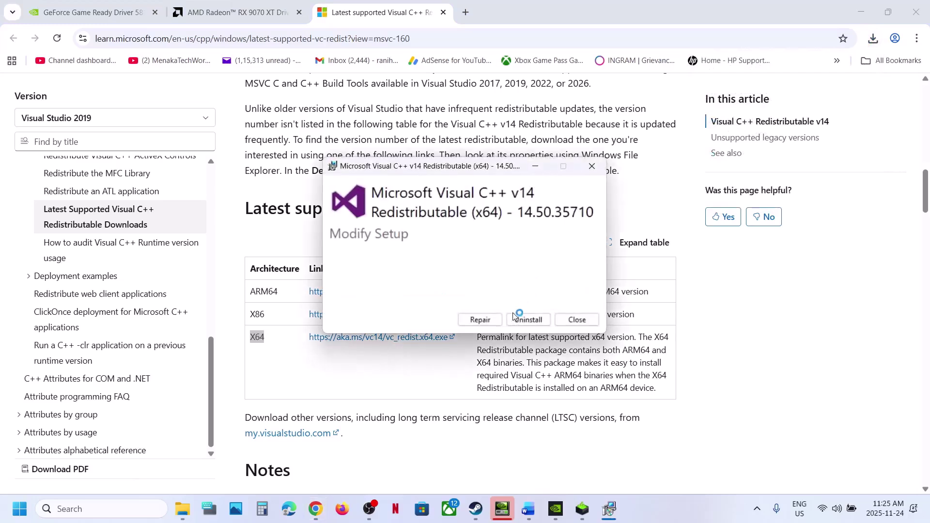
click(479, 321)
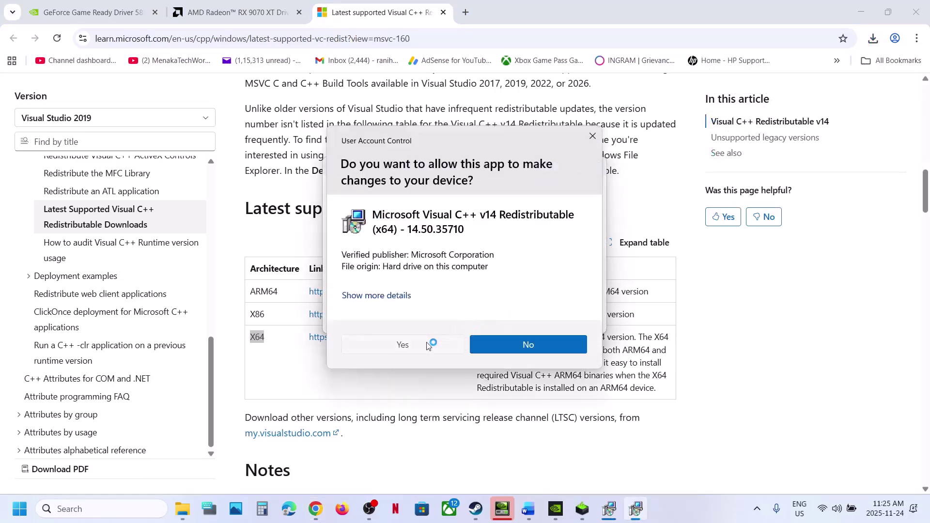
click(436, 344)
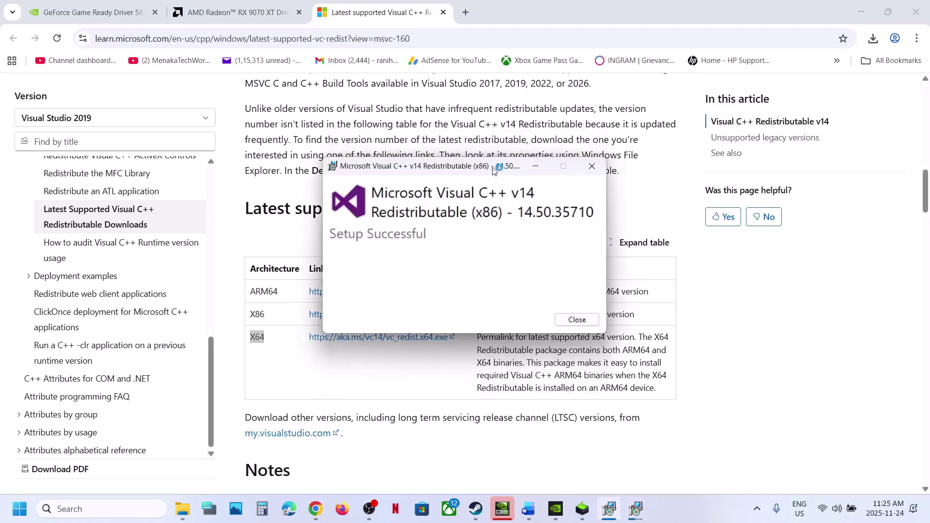
drag(493, 169, 273, 214)
click(356, 365)
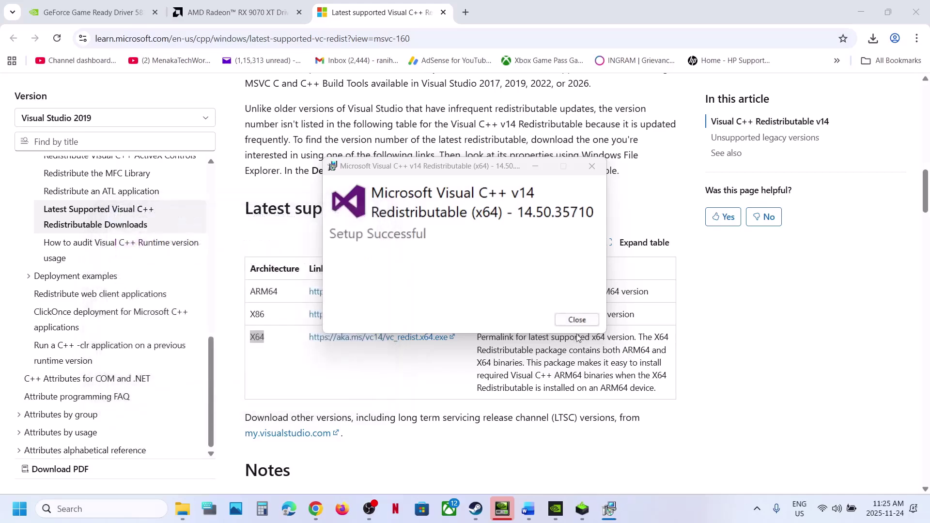
click(578, 320)
Show the Windows power choices for restarting the computer and return to step 9 of the Word notes.
click(19, 512)
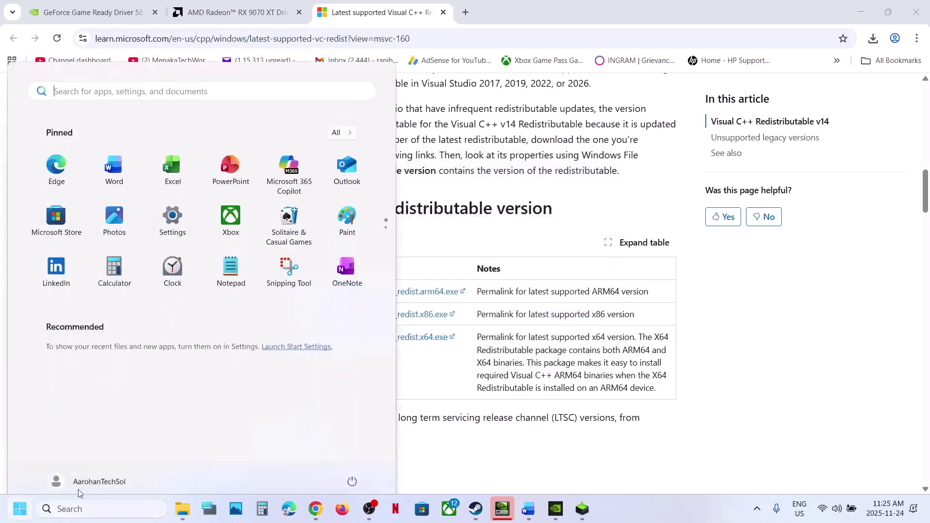
click(352, 467)
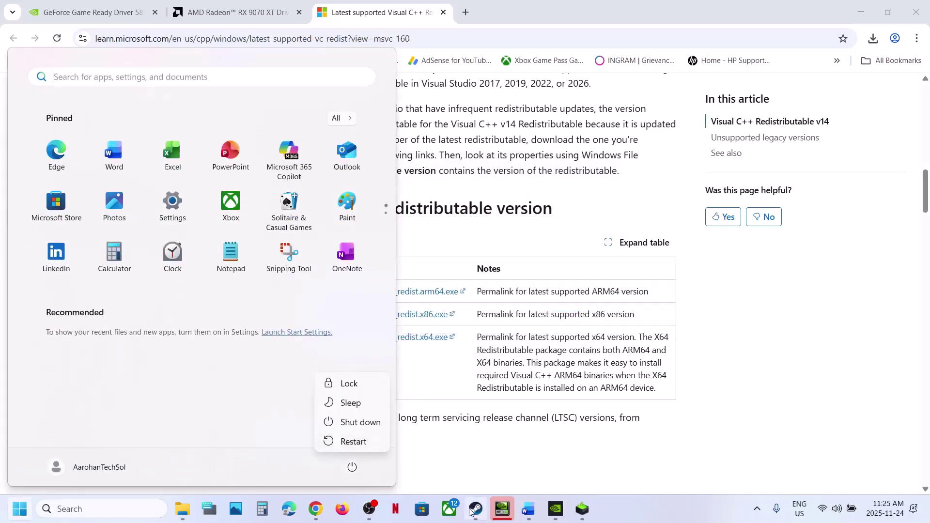
click(528, 509)
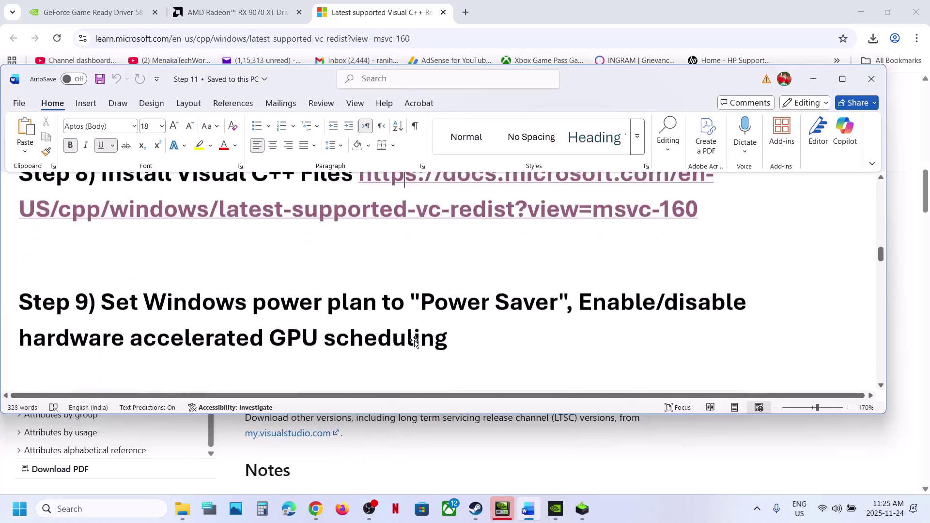
scroll(414, 342, down, 1)
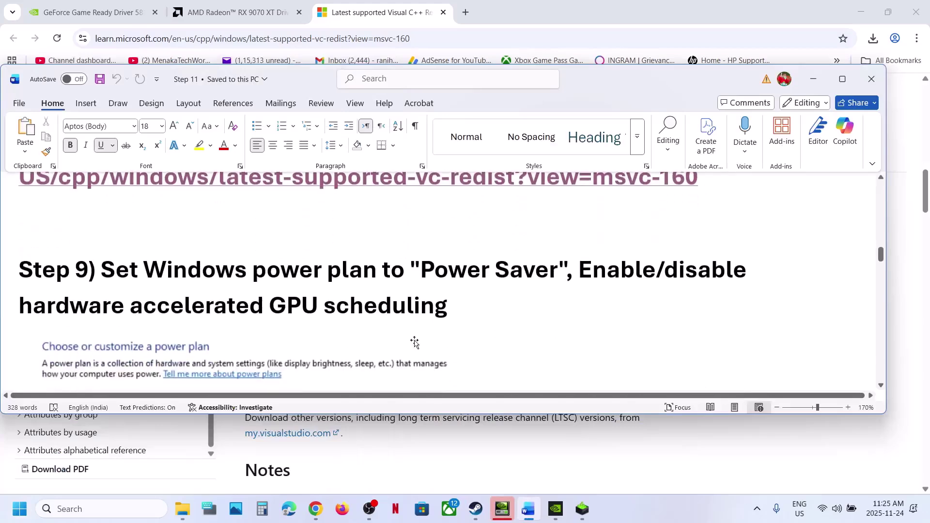
Open Power Options under Hardware and Sound in Control Panel, check the available power plans, and close it.
click(111, 515)
text(control)
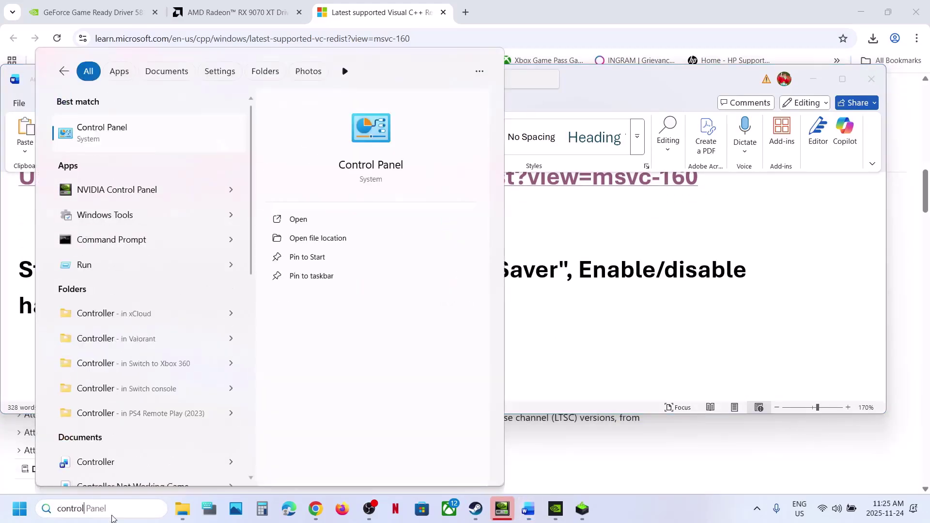
key(Return)
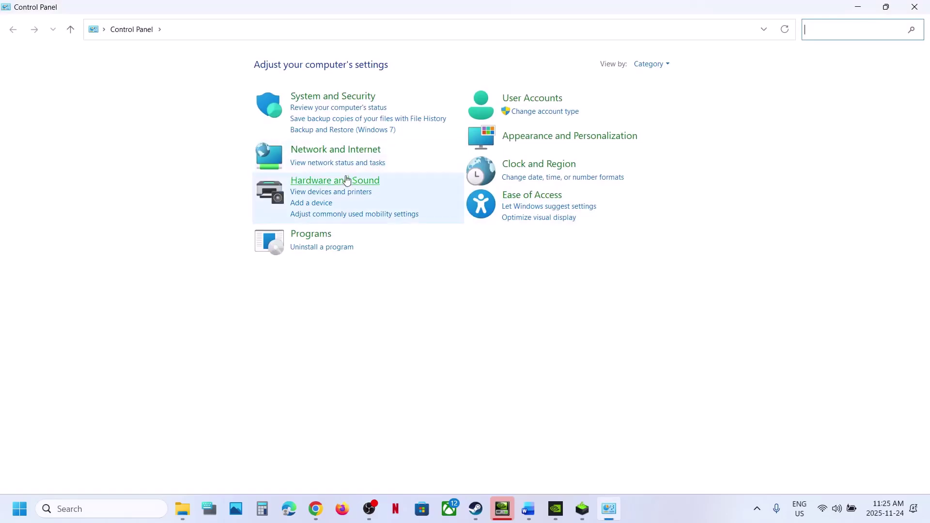
click(343, 181)
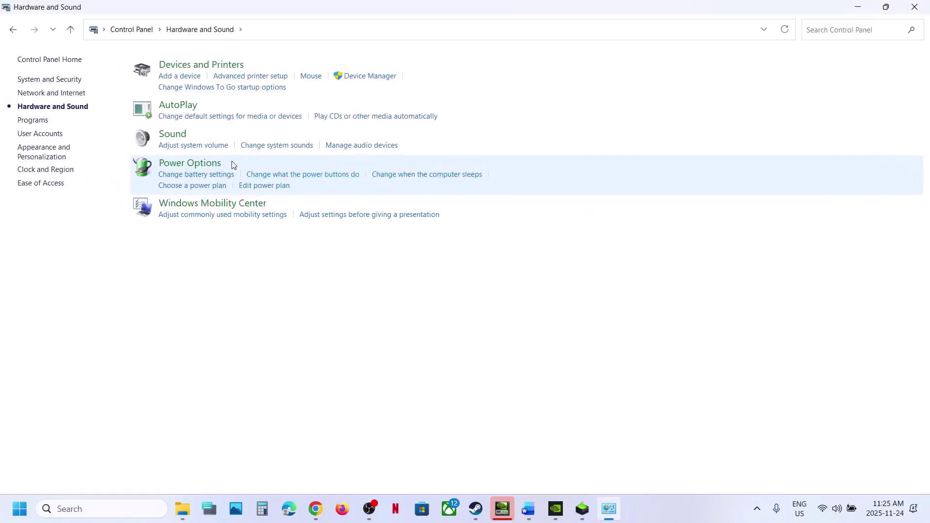
click(207, 167)
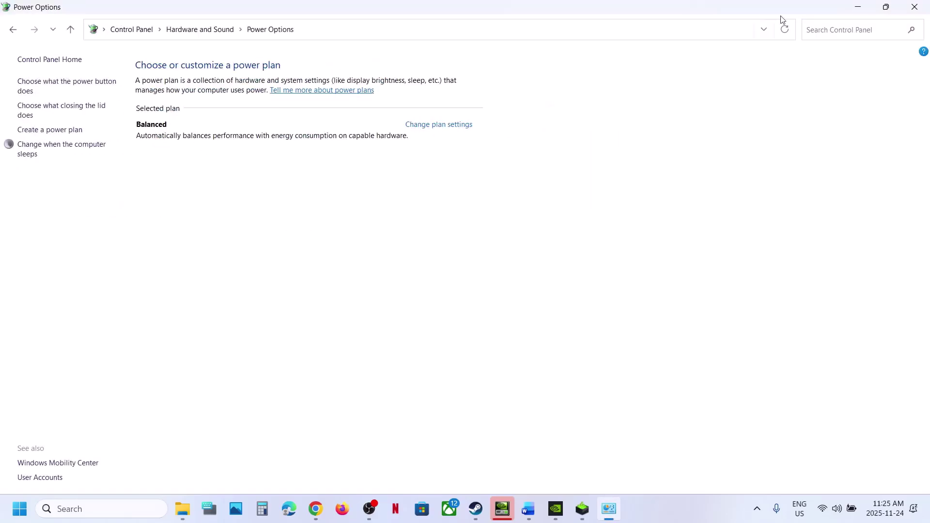
click(915, 7)
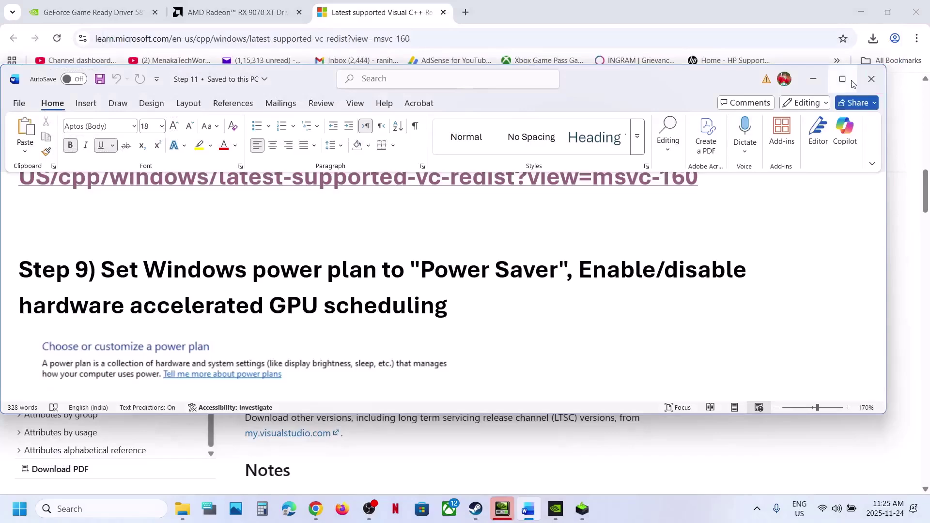
Maximize the Word notes and examine the Power saver option in the power plan picture under step 9.
click(852, 81)
scroll(60, 343, down, 3)
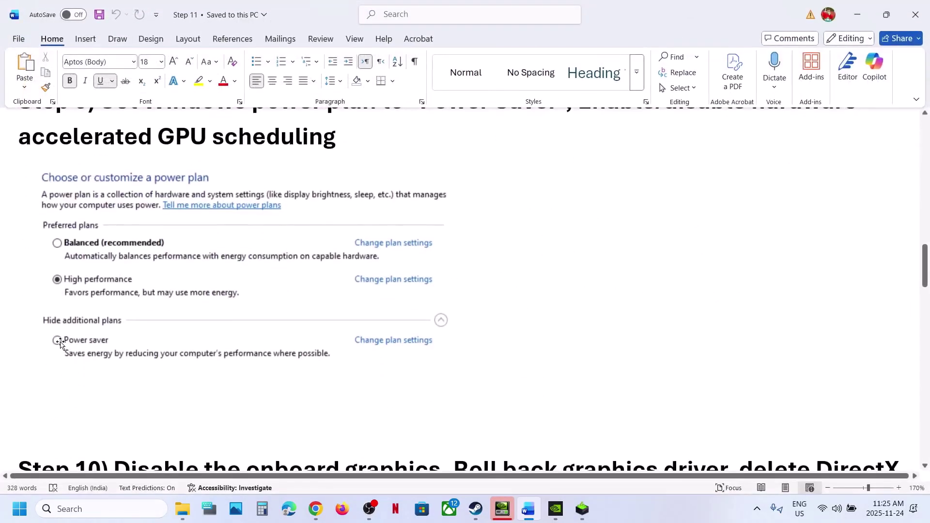
click(472, 517)
click(475, 509)
scroll(70, 349, up, 1)
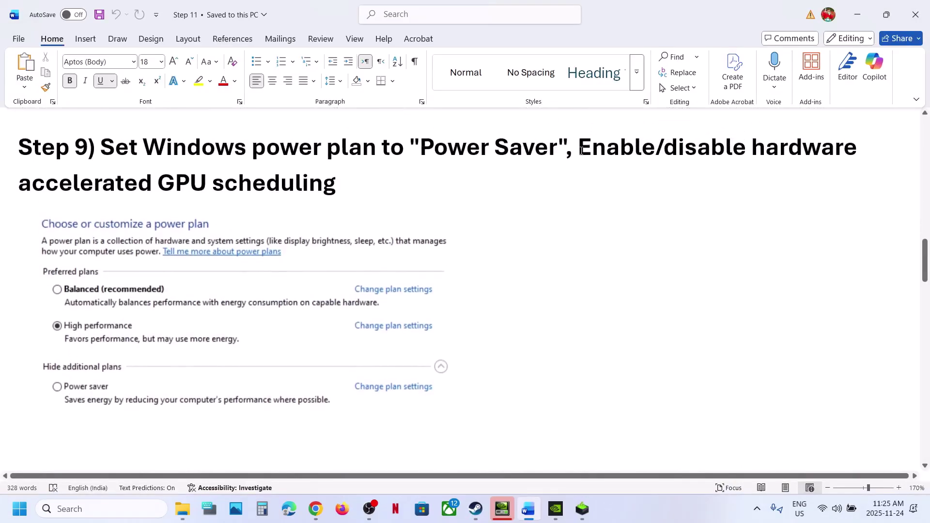
Highlight the hardware accelerated GPU scheduling instruction in step 9, and search Windows for graphics settings to expand Advanced graphics settings.
drag(581, 151, 345, 182)
click(107, 509)
text(gr)
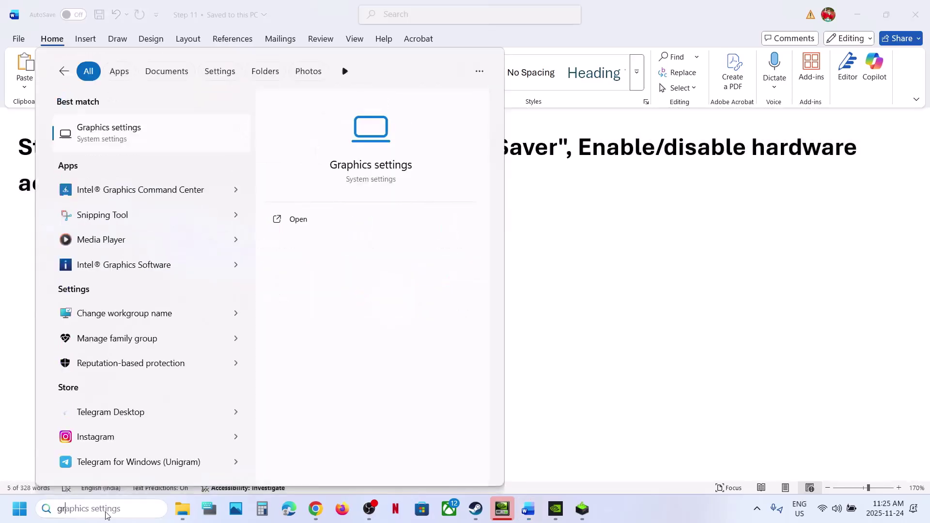
text(aphics settings)
key(Return)
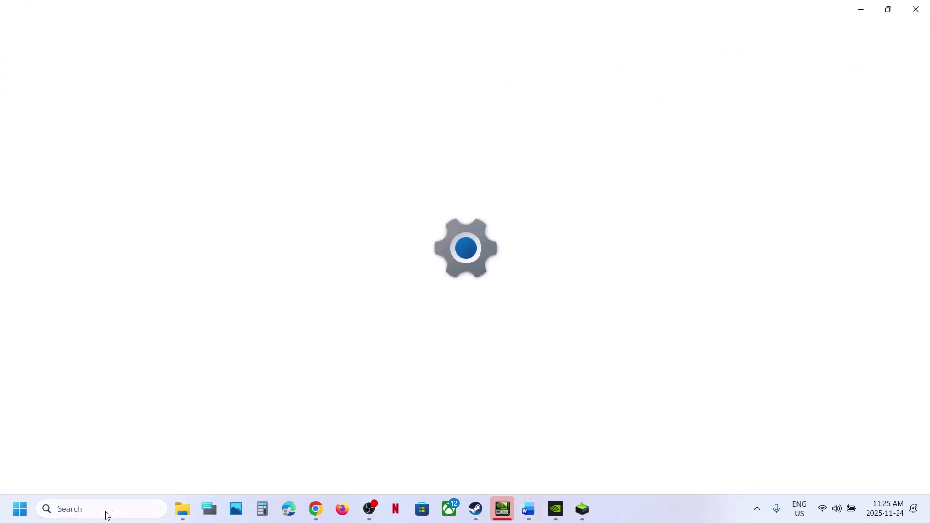
click(353, 190)
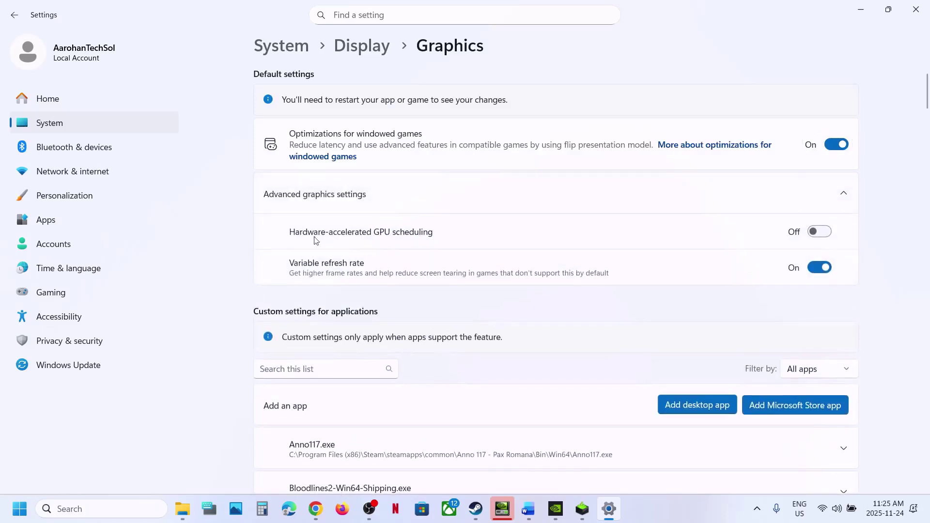
Turn hardware-accelerated GPU scheduling on, switch it back off after a brief look at Steam, and return to the Word notes.
click(824, 232)
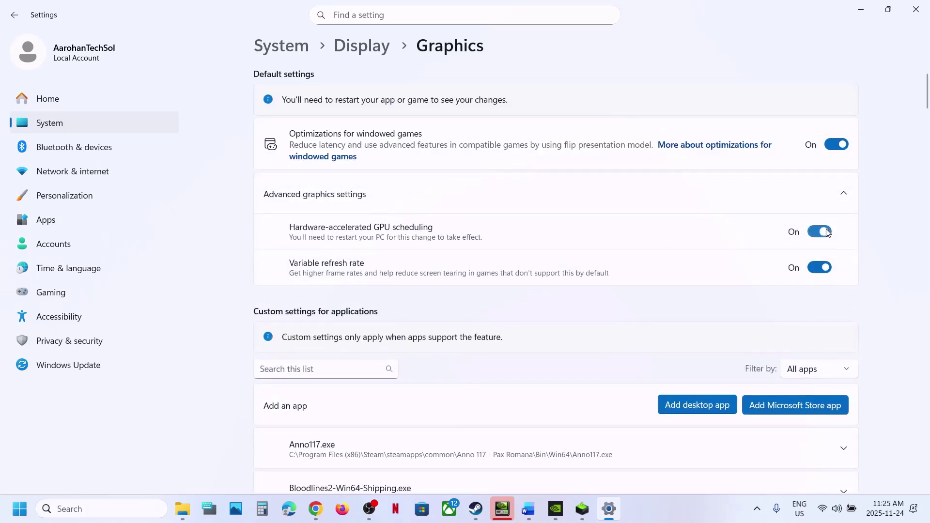
click(476, 509)
click(476, 509)
click(819, 232)
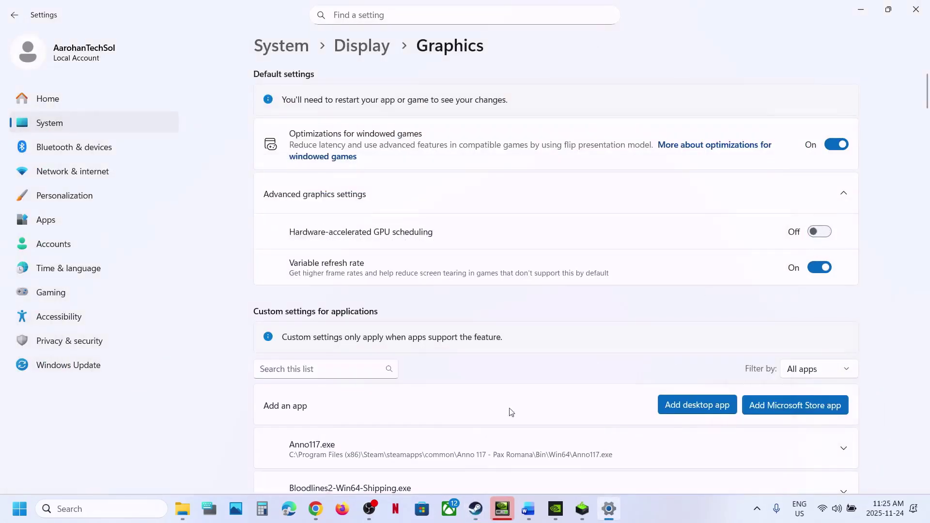
click(476, 509)
click(528, 508)
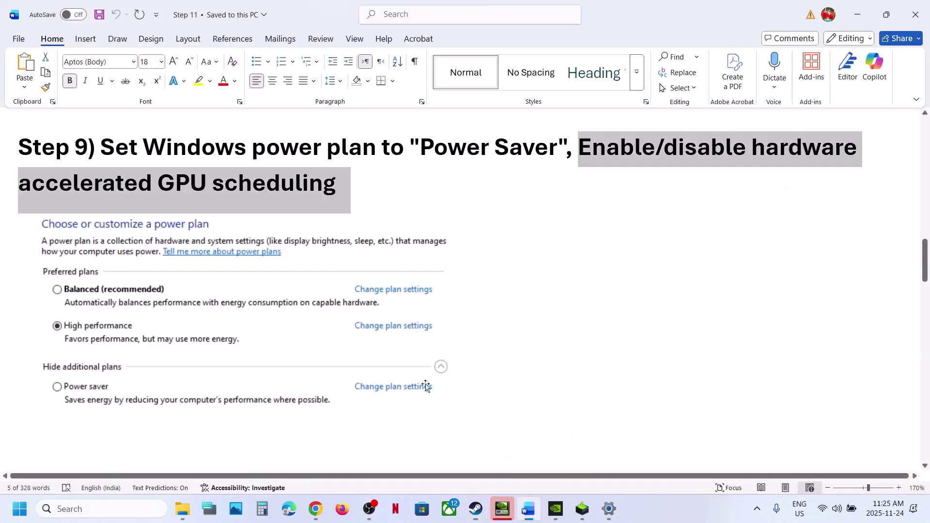
Open Device Manager for step 10, expand Display adapters, and show the available device actions for Intel(R) Iris(R) Xe Graphics.
scroll(350, 347, down, 5)
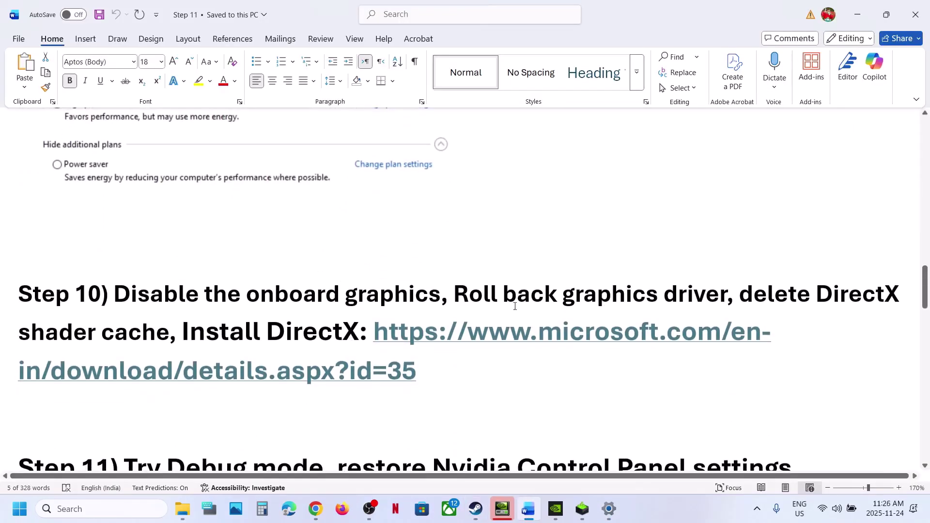
right_click(23, 511)
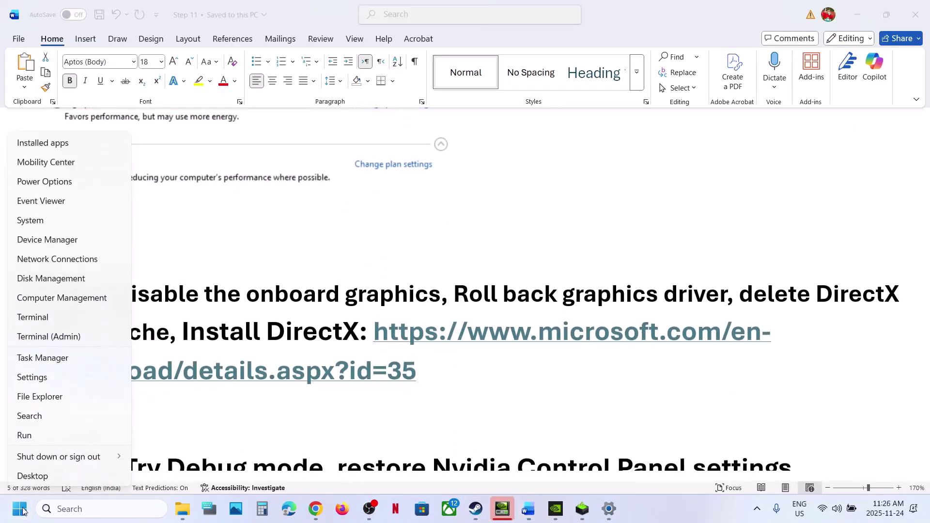
click(61, 241)
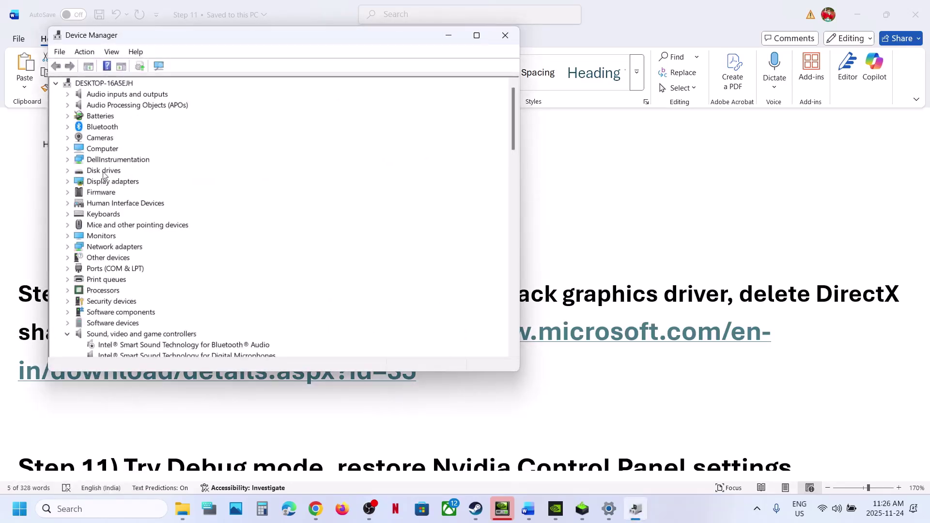
click(71, 183)
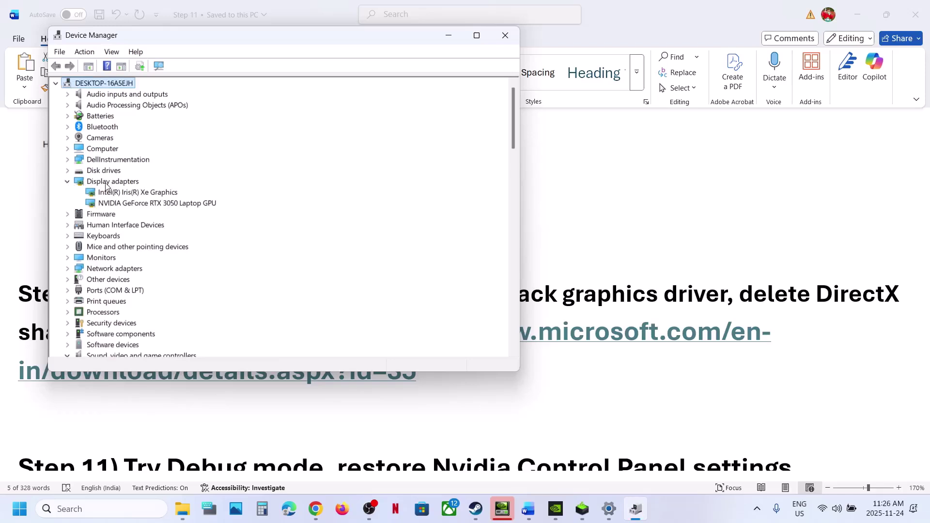
click(124, 193)
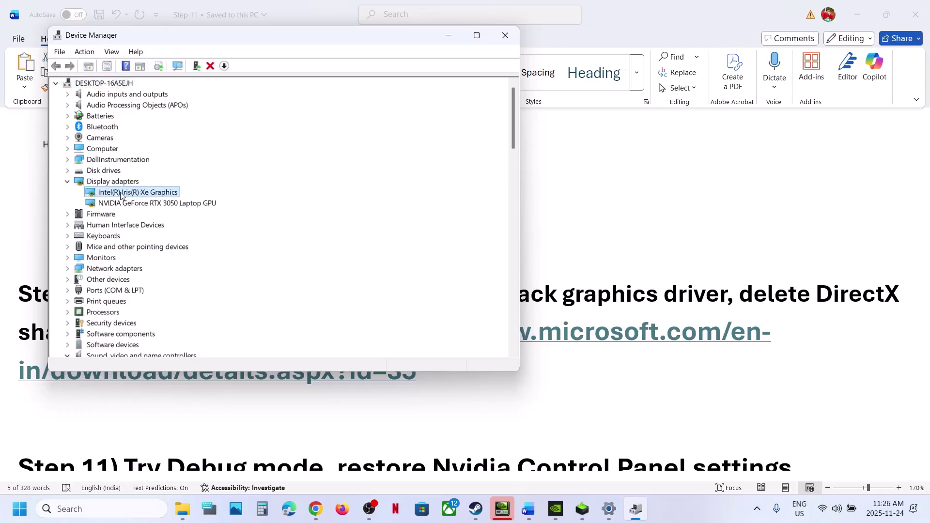
right_click(122, 195)
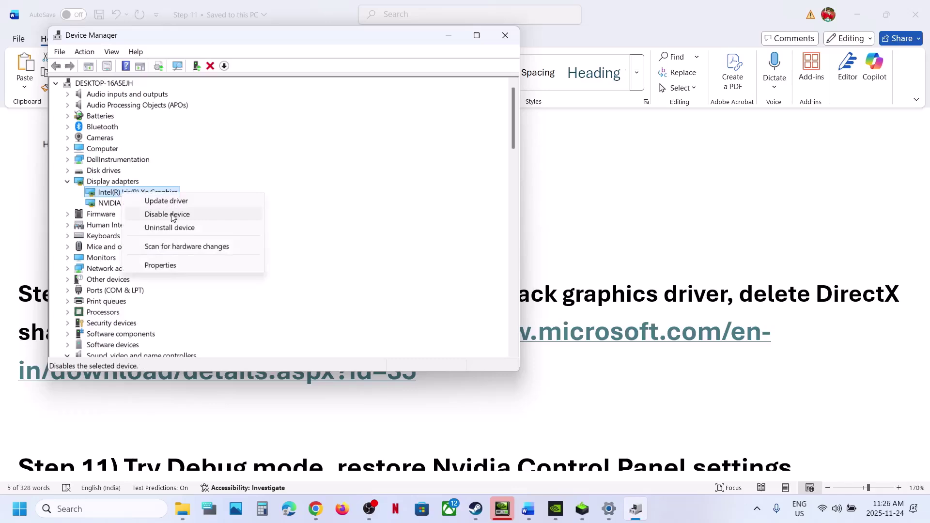
View the game's Steam page, show the Disable device choice for the Intel graphics again, and close Device Manager.
click(476, 509)
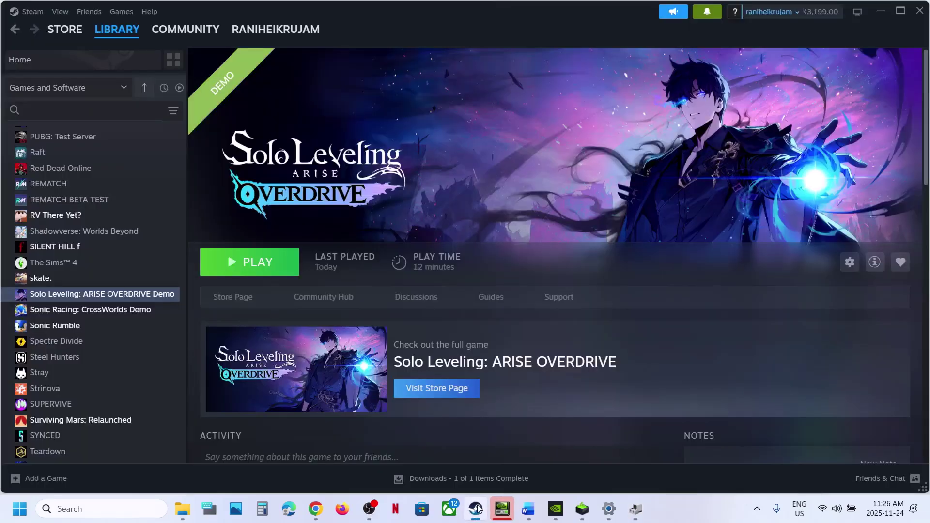
click(476, 509)
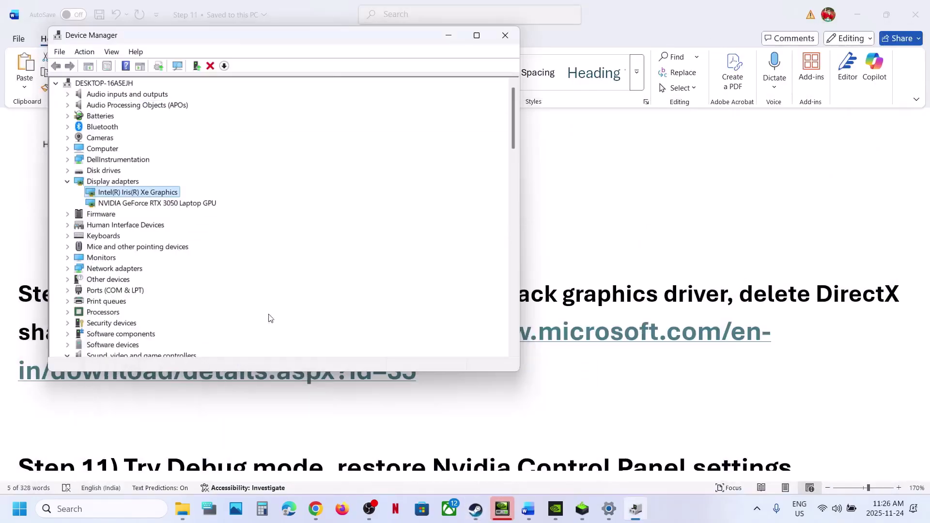
right_click(137, 196)
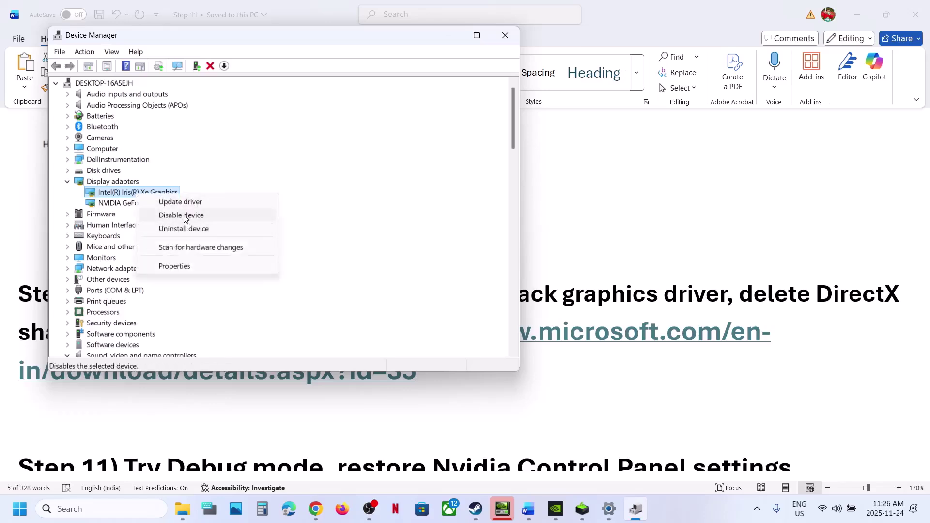
click(506, 36)
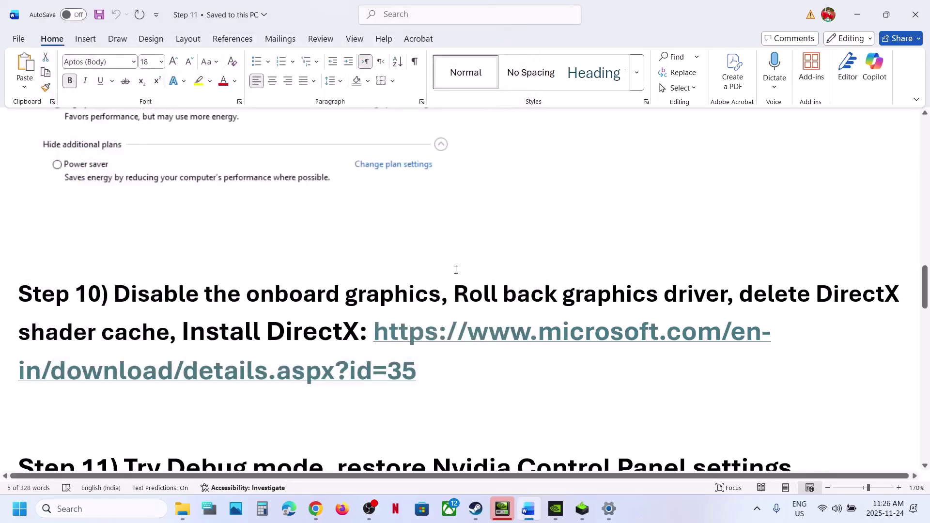
Highlight "Roll back graphics driver" in step 10 of the notes and go back to the NVIDIA driver results page in Chrome.
drag(454, 293, 734, 293)
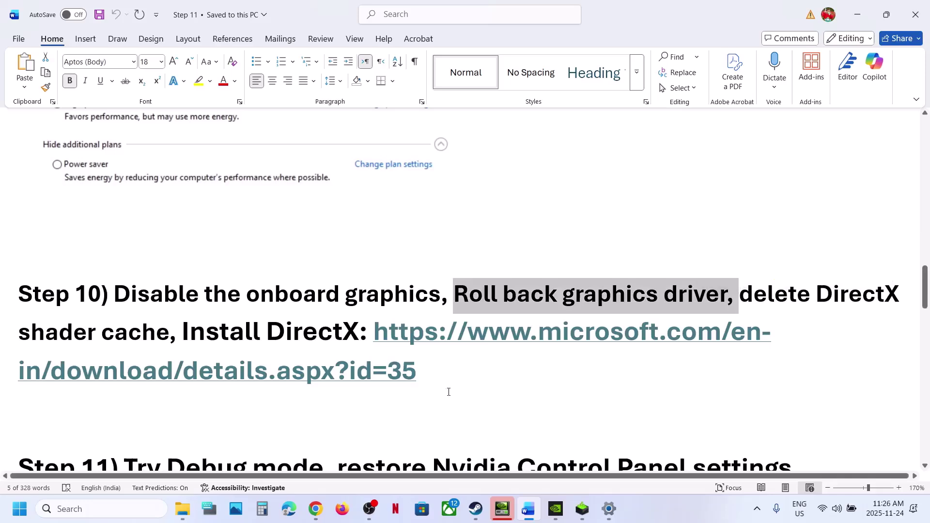
click(316, 509)
click(80, 6)
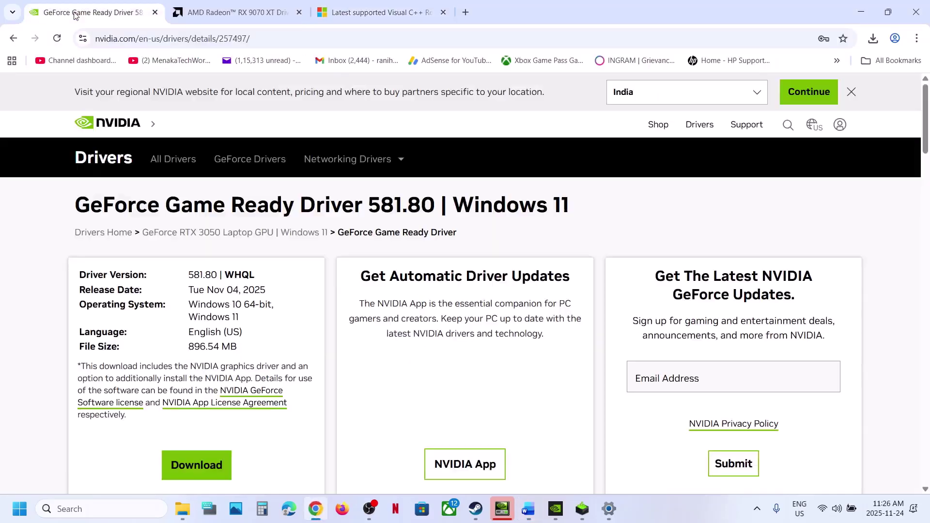
click(13, 38)
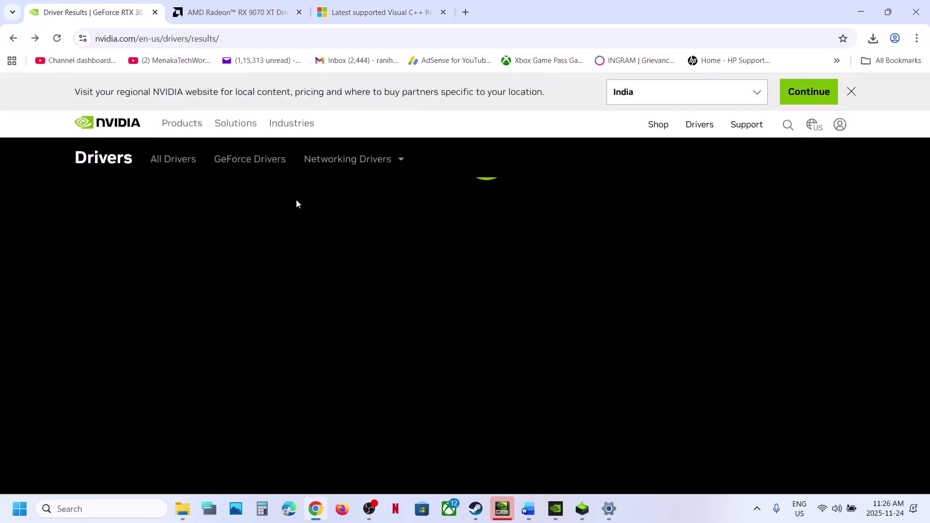
scroll(226, 349, down, 5)
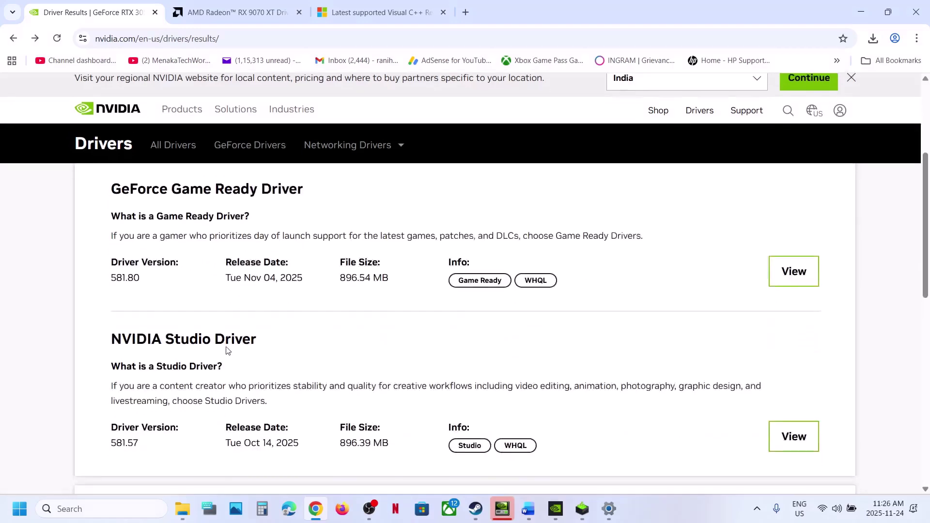
Examine the older GeForce Game Ready drivers, marking versions 581.57 and 581.42, and check the clean installation option in the NVIDIA Installer.
click(193, 334)
scroll(194, 336, down, 2)
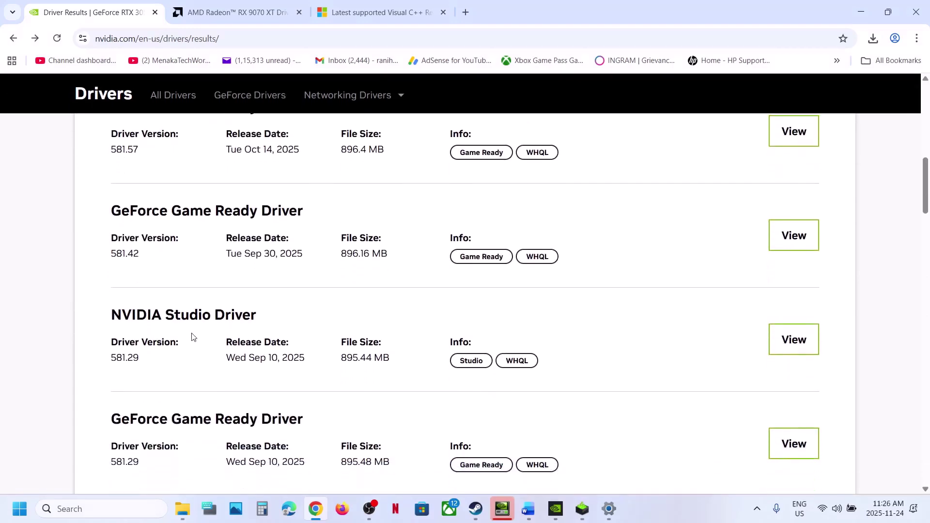
scroll(131, 195, up, 1)
drag(115, 227, 139, 227)
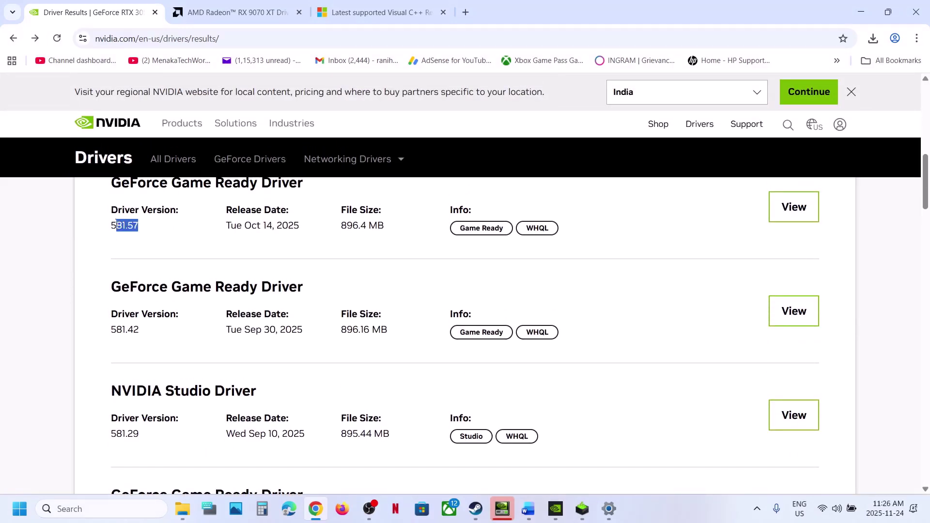
click(139, 226)
drag(116, 329, 198, 331)
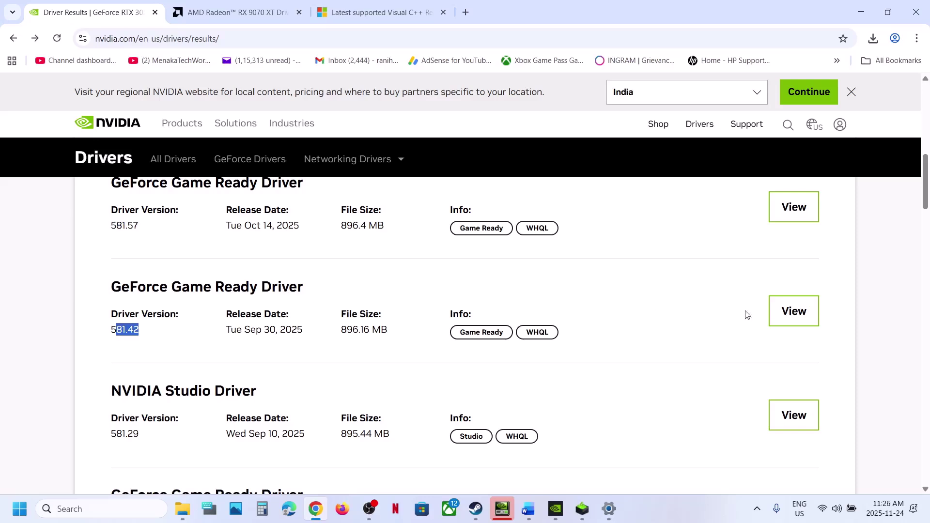
click(581, 509)
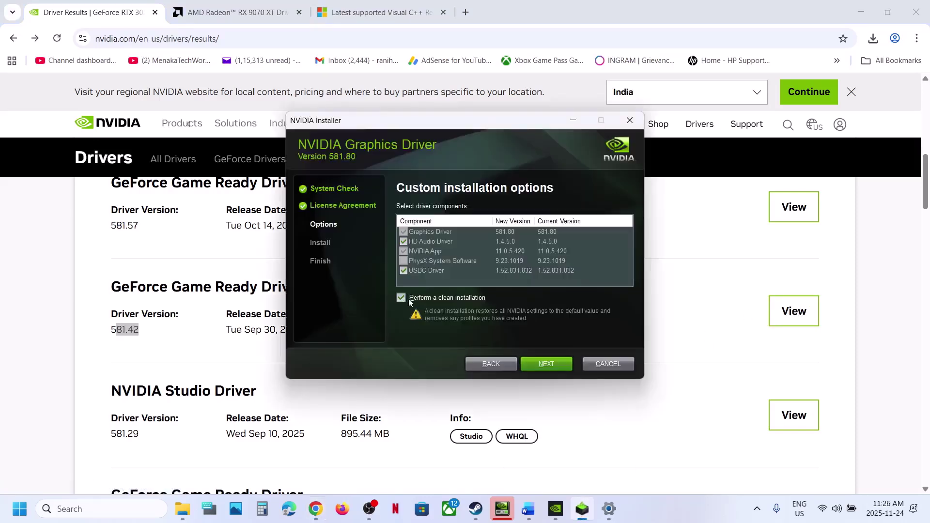
click(407, 401)
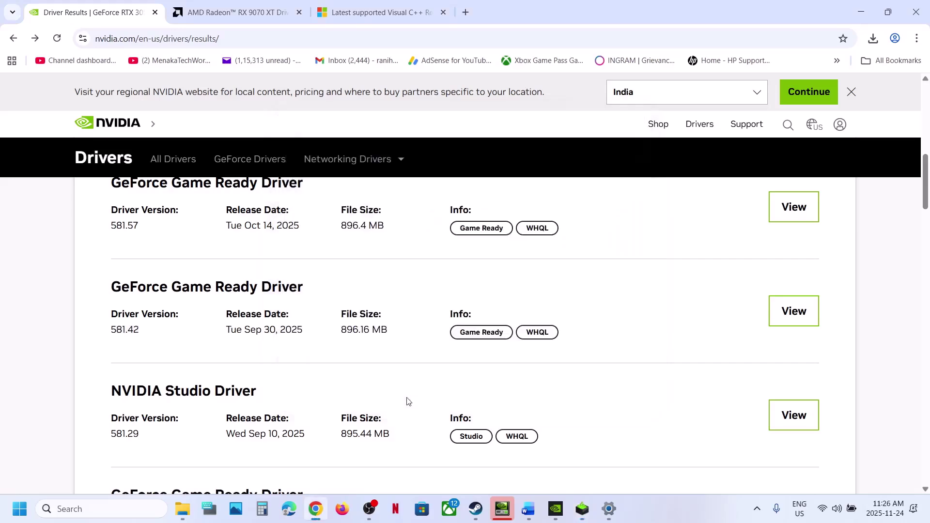
Open the previous versions of the AMD Radeon RX 9070 XT driver for Windows 11 and mark revisions 25.10.2 and 25.9.2.
click(275, 20)
scroll(241, 291, down, 8)
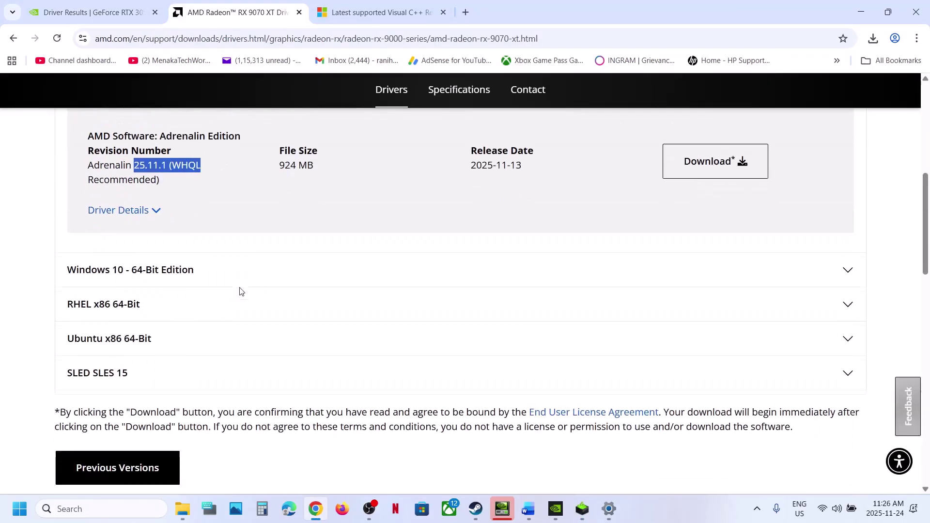
click(131, 318)
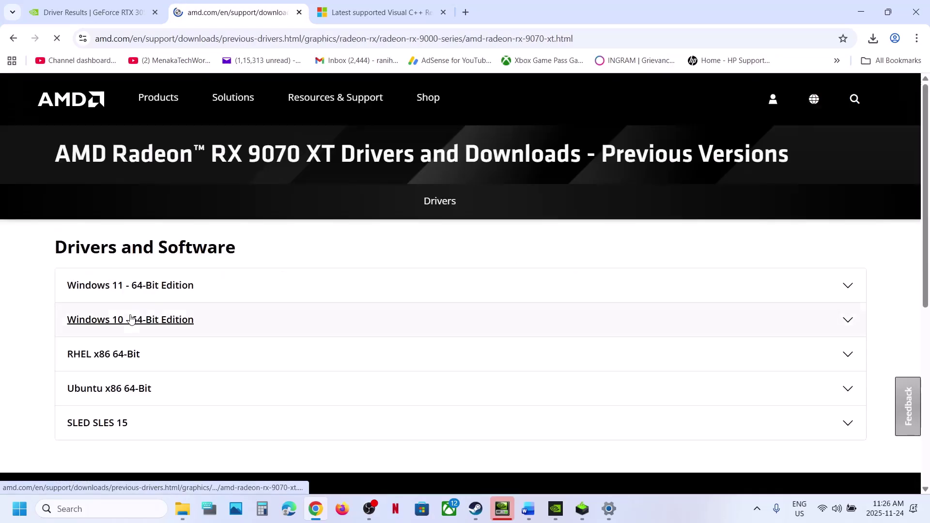
click(155, 286)
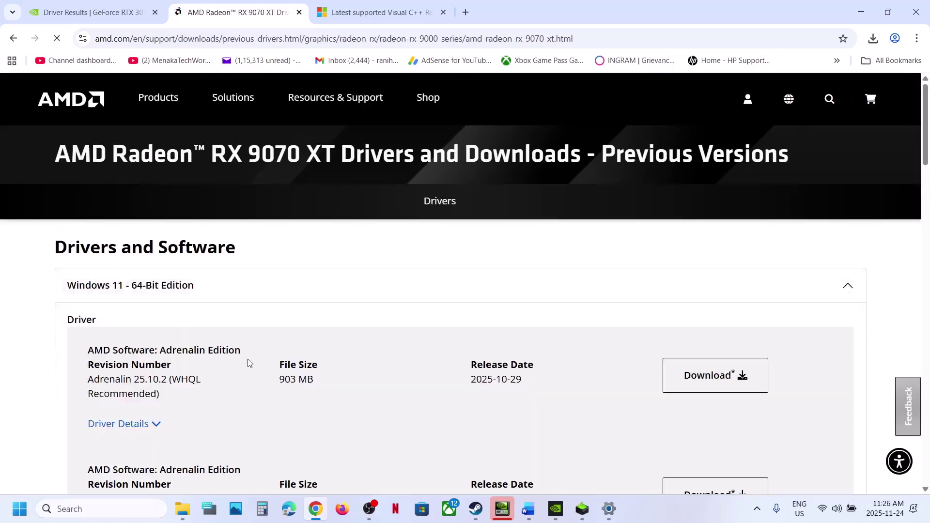
scroll(248, 359, down, 4)
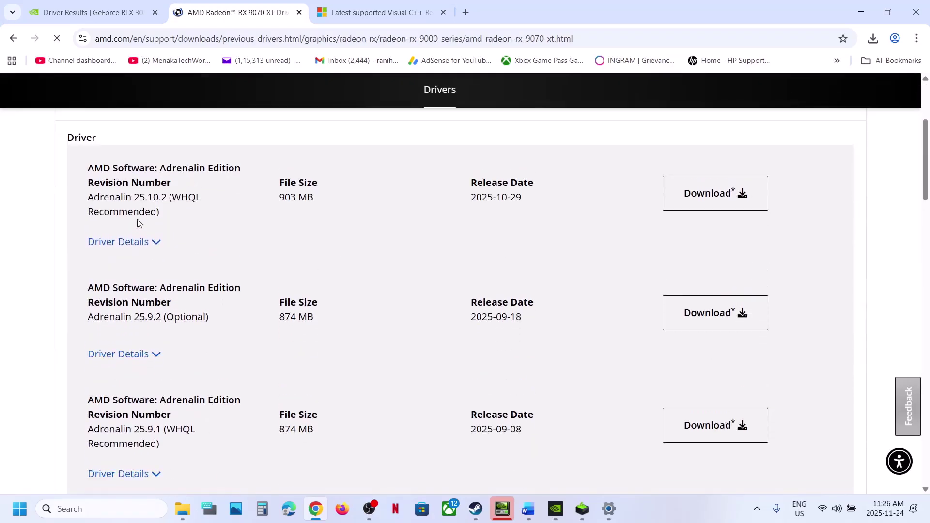
drag(142, 203, 170, 200)
drag(134, 317, 180, 314)
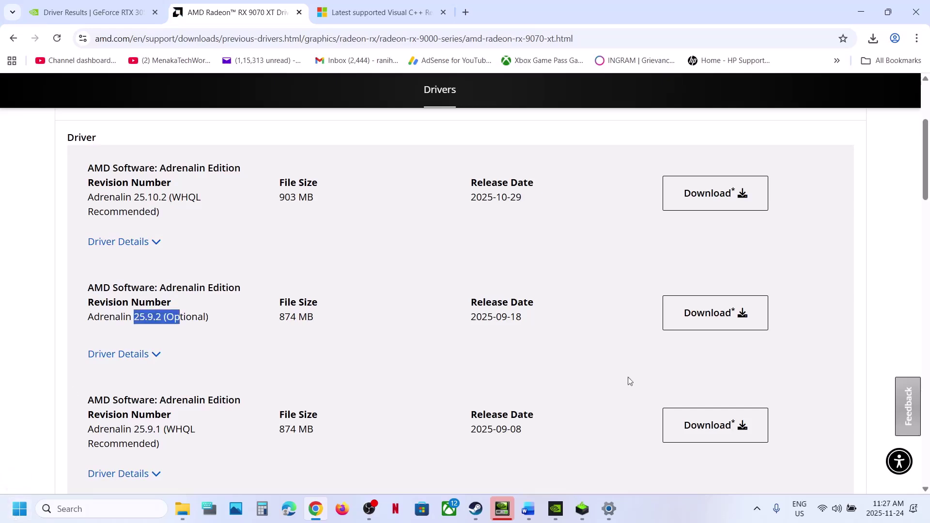
Show the Windows power choices for a restart and return to step 10 of the Word notes.
key(super)
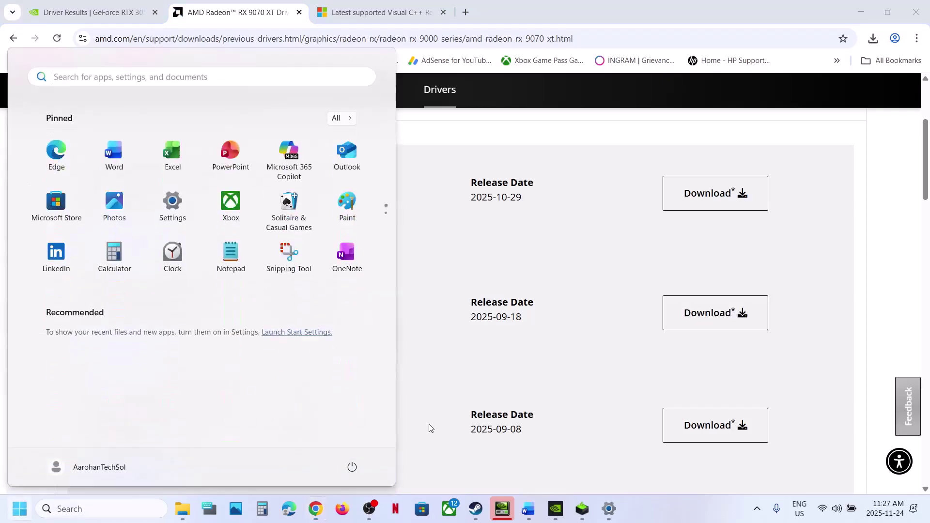
click(352, 467)
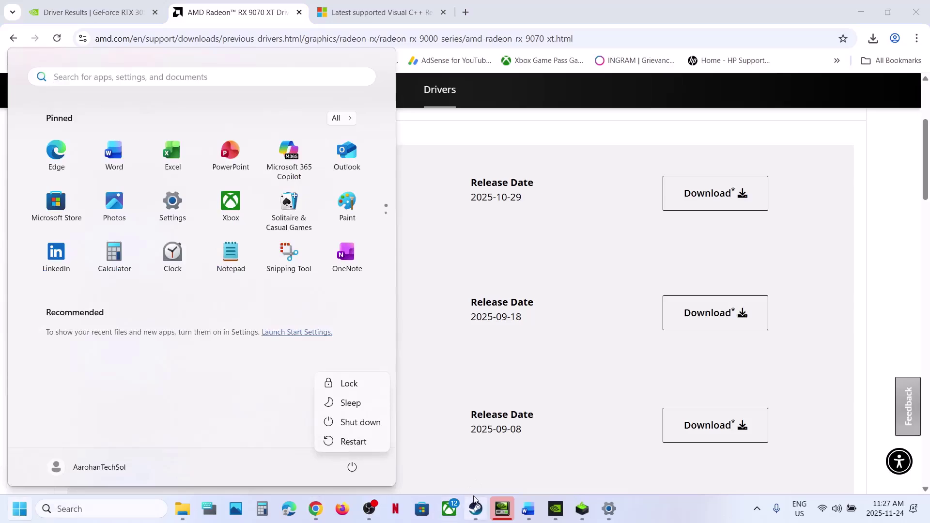
click(528, 509)
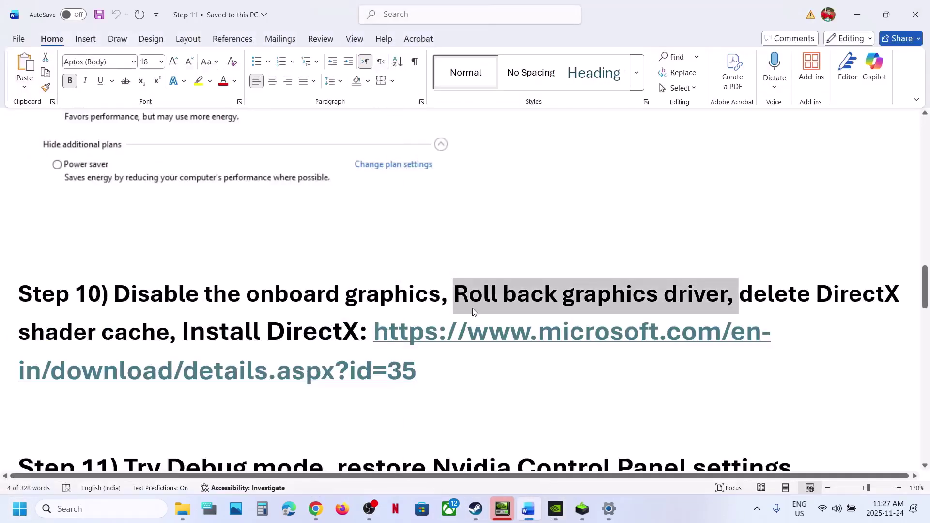
Highlight the instruction to delete the DirectX shader cache, search Windows for "disk", and open Disk Cleanup for drive C:.
drag(742, 294, 156, 334)
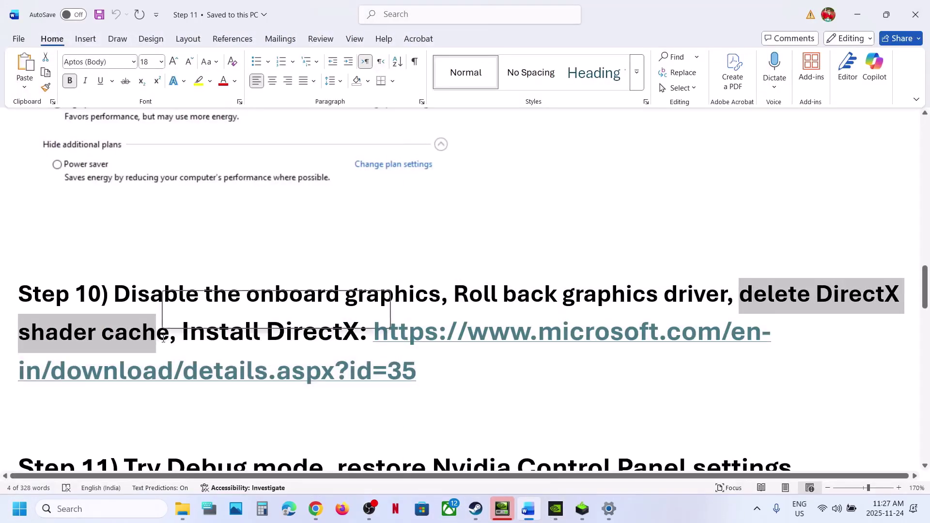
click(93, 510)
text(disk)
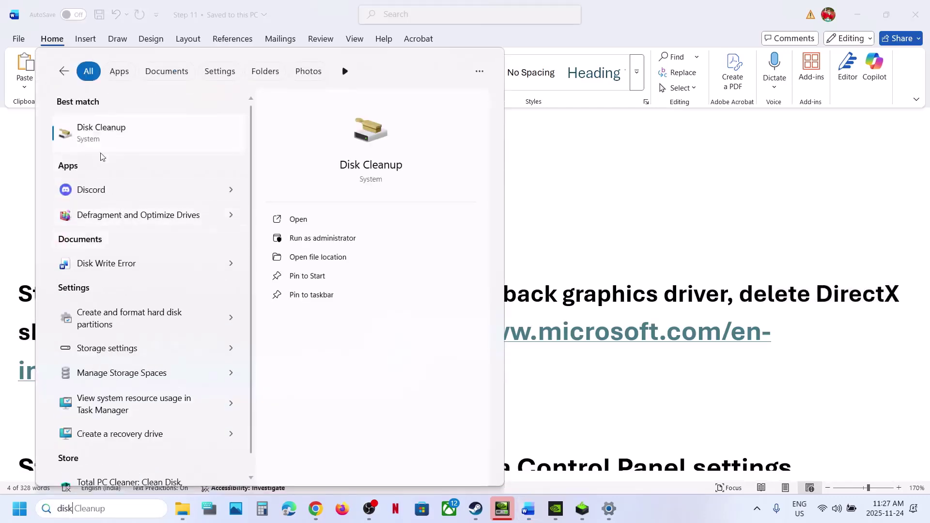
click(101, 154)
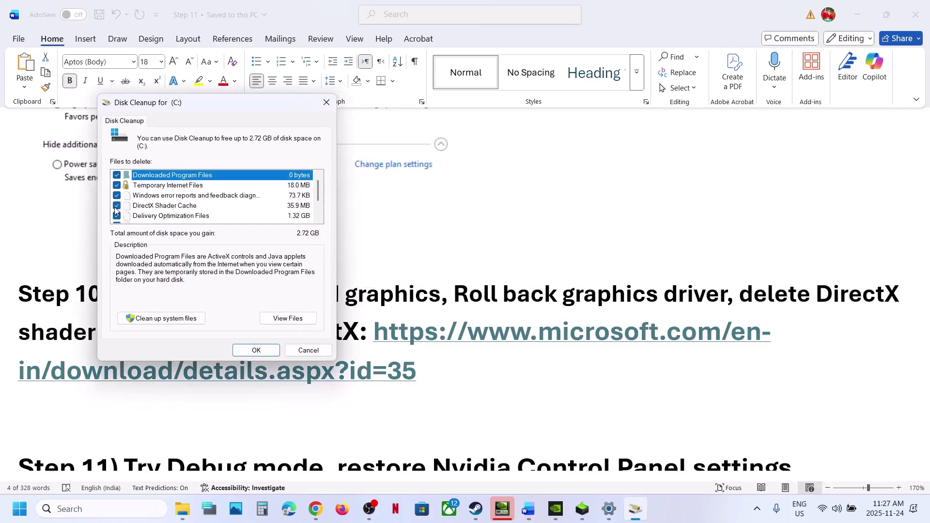
Review the checked file types, including DirectX Shader Cache, and permanently delete them from drive C:.
scroll(118, 209, down, 1)
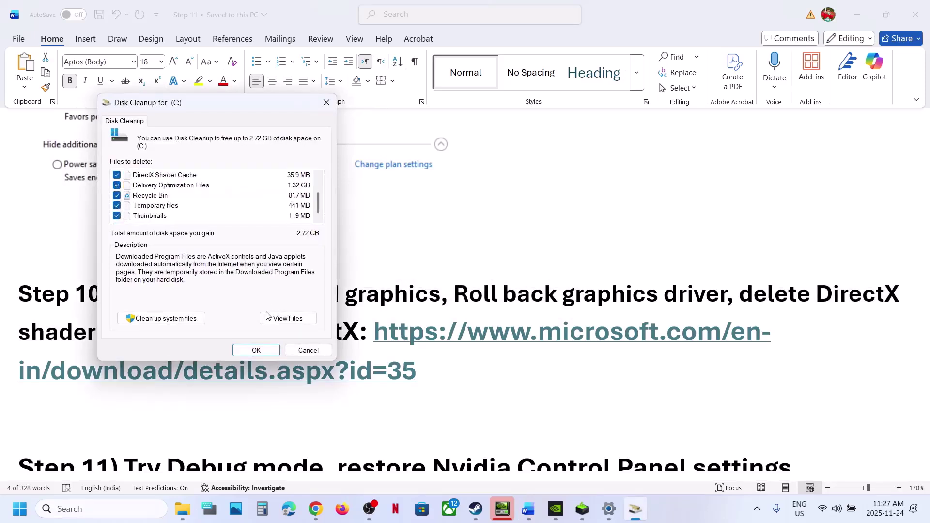
click(257, 350)
click(487, 263)
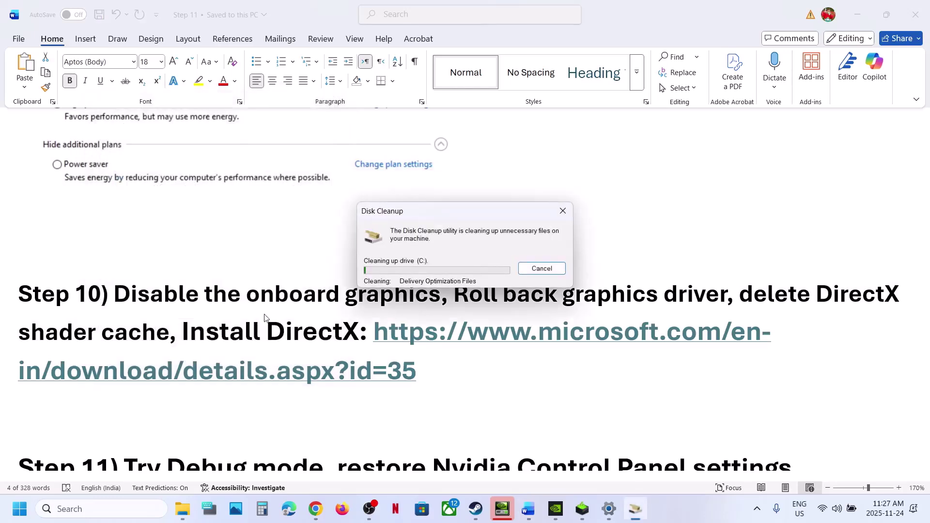
Open the DirectX download link in the Word notes, download dxwebsetup.exe in the browser, and launch the installer.
ctrl+click(487, 342)
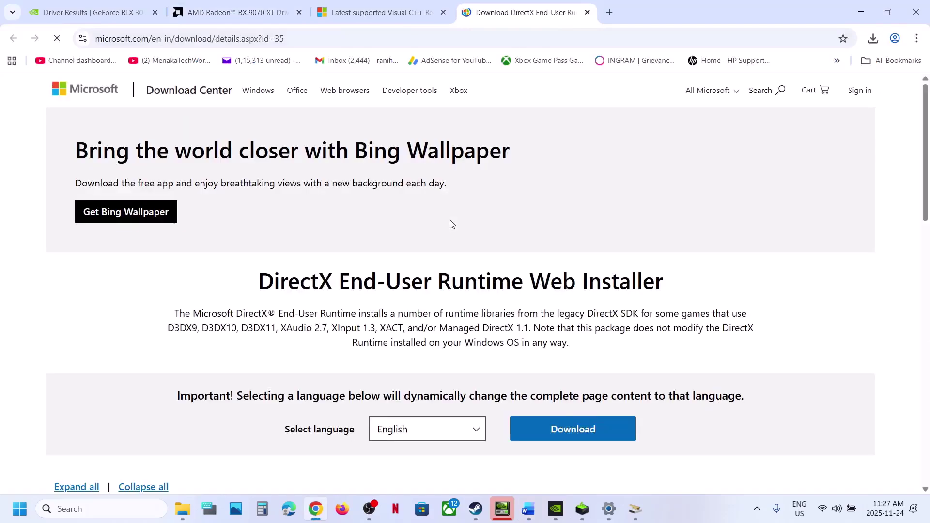
scroll(457, 284, down, 4)
click(621, 235)
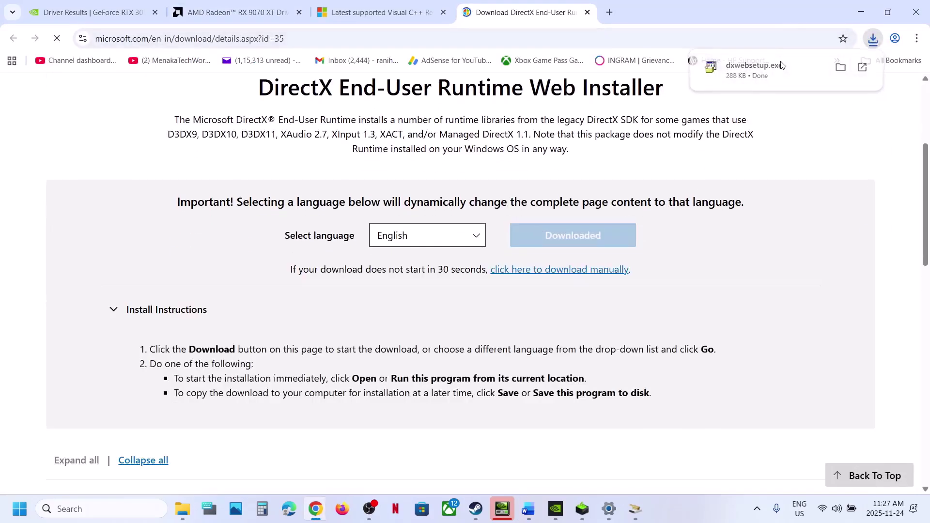
click(402, 359)
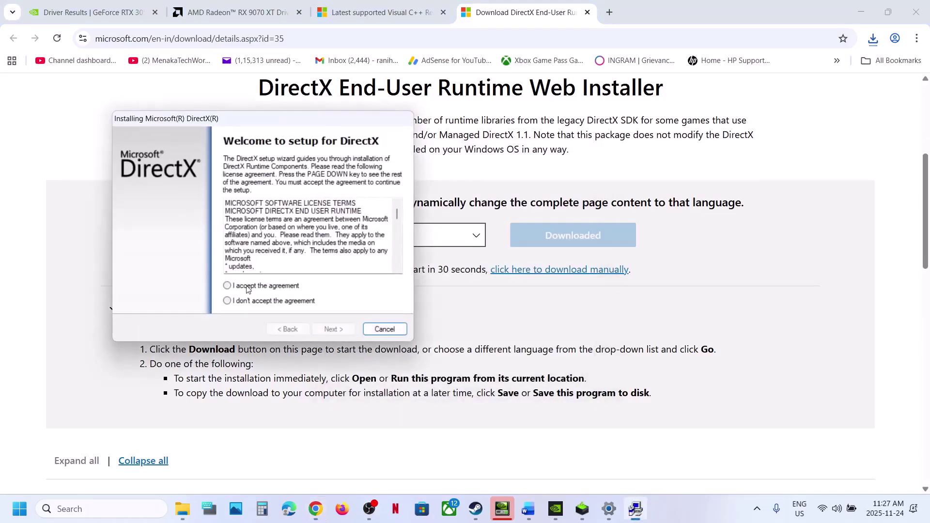
Accept the DirectX license agreement, continue past the Bing Bar offer, and start installing the runtime components.
click(248, 287)
click(334, 329)
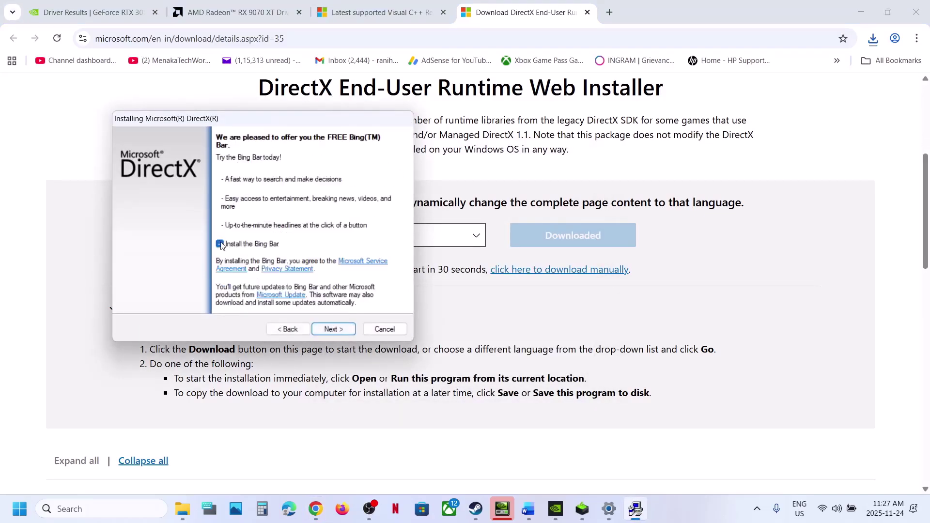
click(333, 329)
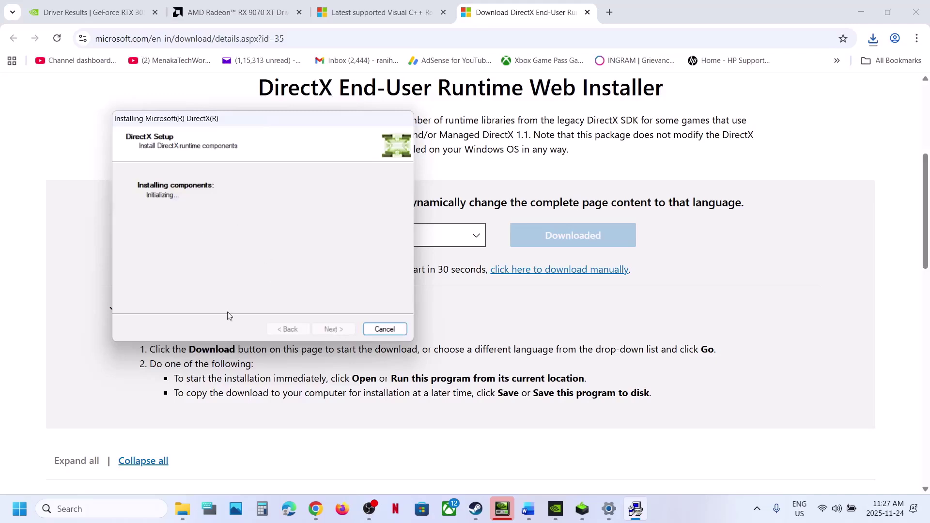
Show the Windows power choices for a restart and return to the Word notes.
click(22, 508)
click(351, 467)
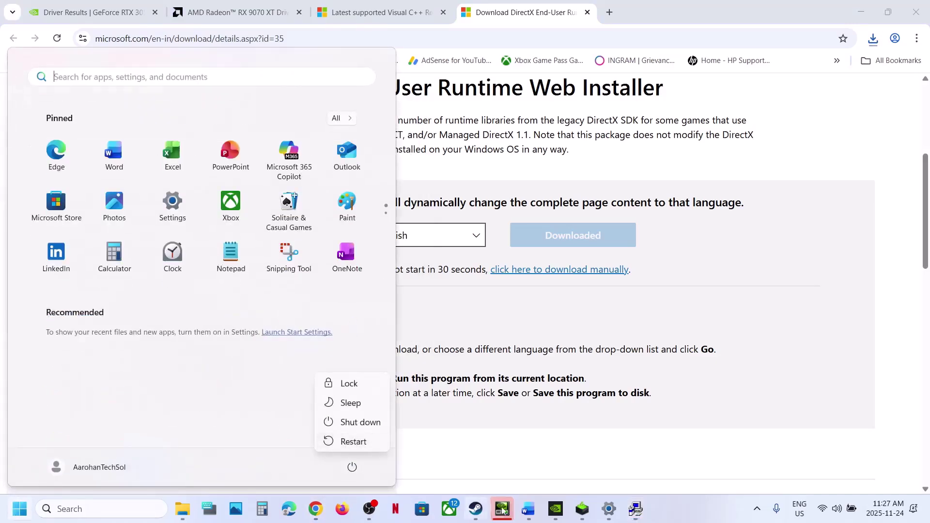
click(528, 509)
Highlight "Try Debug mode" in step 11 of the notes and open the NVIDIA Control Panel from the desktop.
scroll(147, 371, down, 3)
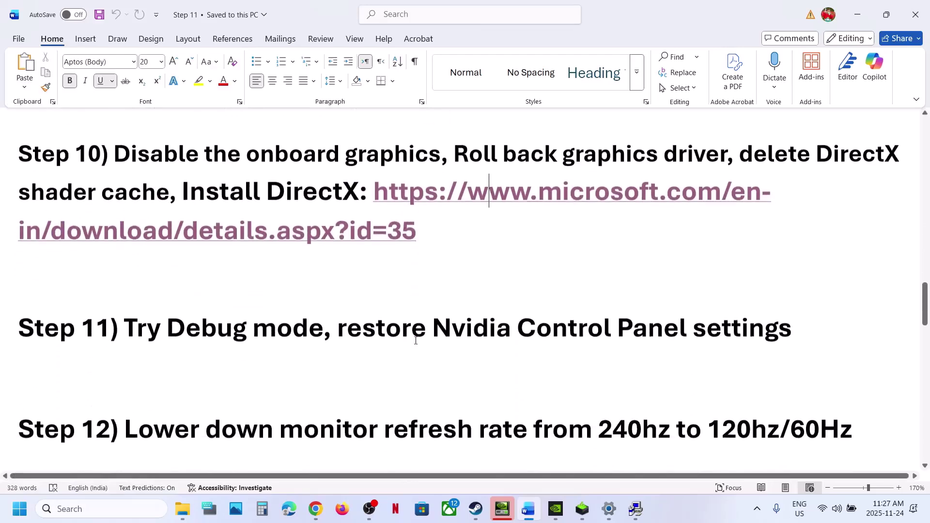
drag(125, 357, 337, 357)
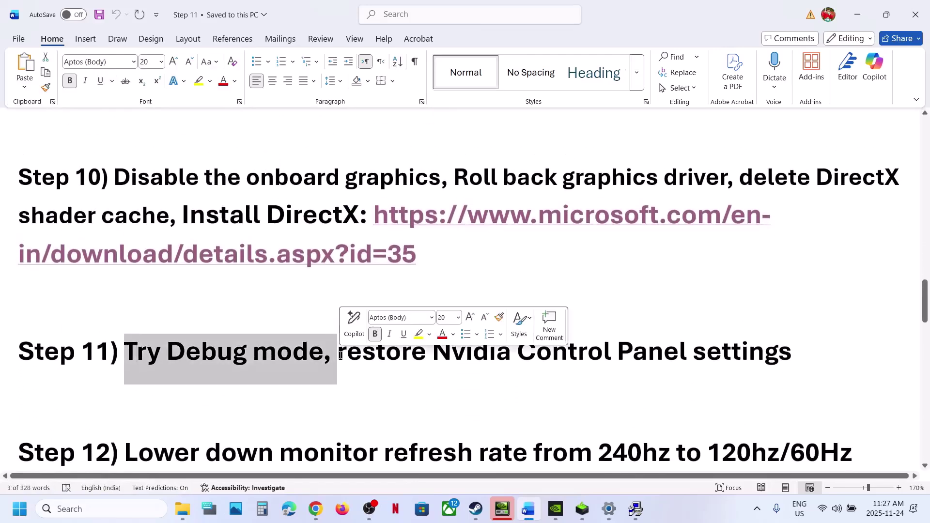
key(super)
key(super)
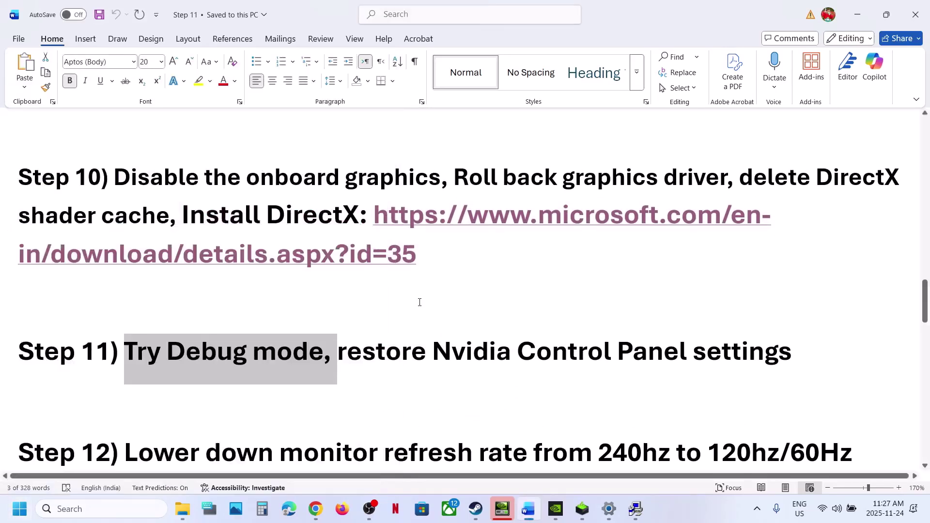
key(super+d)
right_click(414, 261)
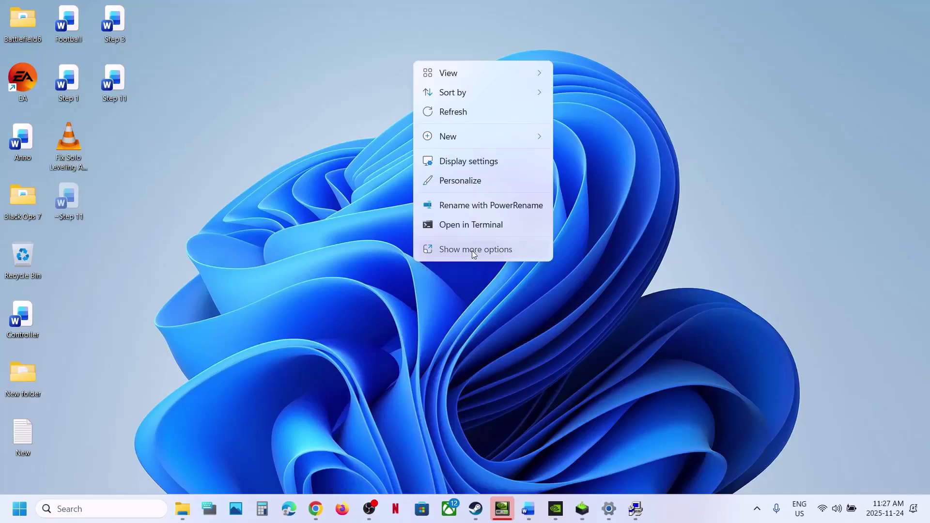
click(472, 251)
click(476, 356)
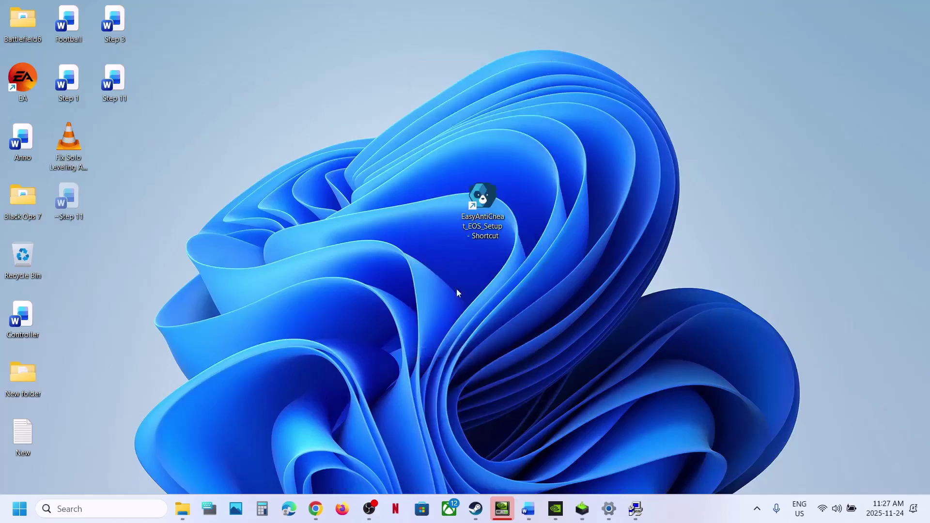
Select Debug mode in the NVIDIA Control Panel and check the option again.
click(139, 23)
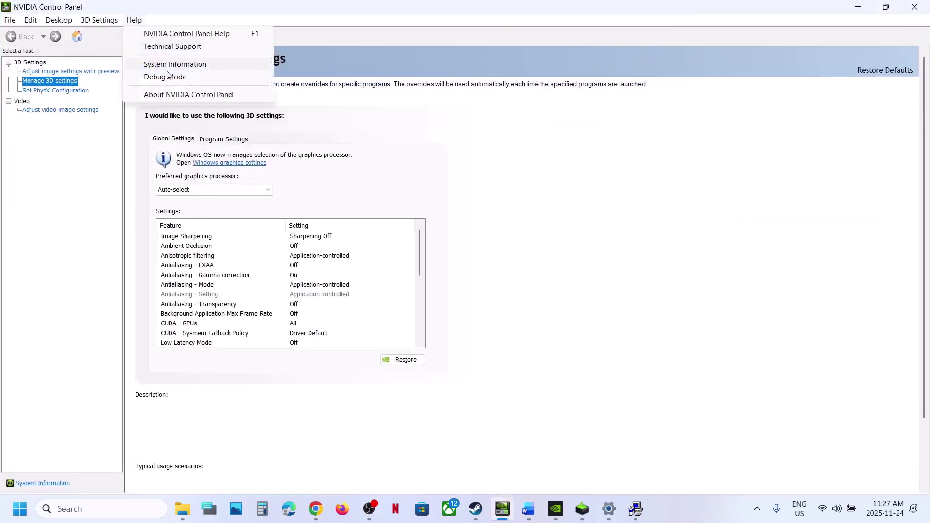
click(158, 76)
click(134, 22)
click(91, 288)
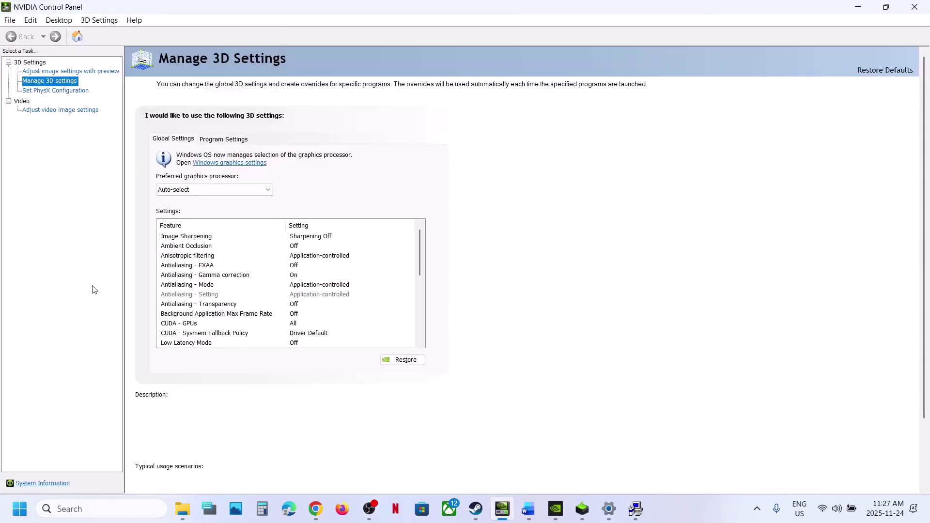
Highlight the step 11 instruction in Word about restoring the NVIDIA Control Panel settings and return to the NVIDIA Control Panel.
click(527, 517)
drag(384, 361, 731, 326)
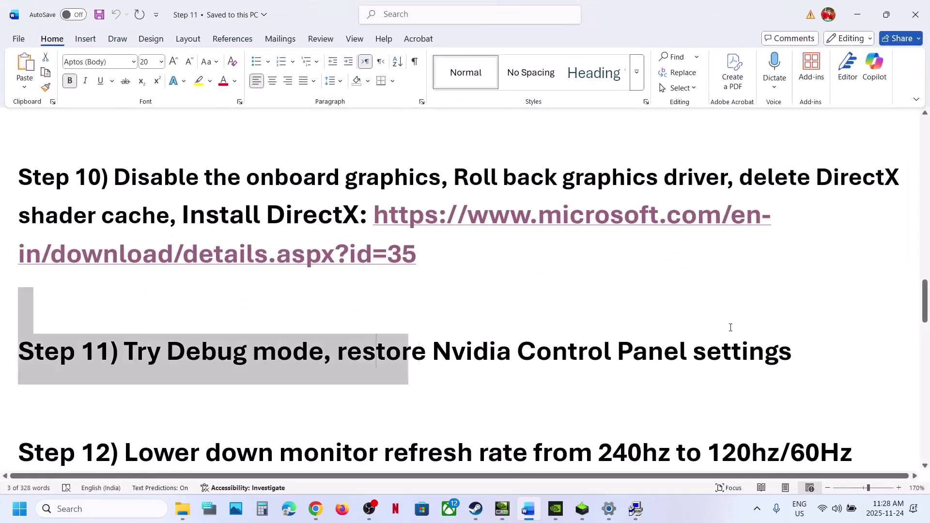
click(858, 15)
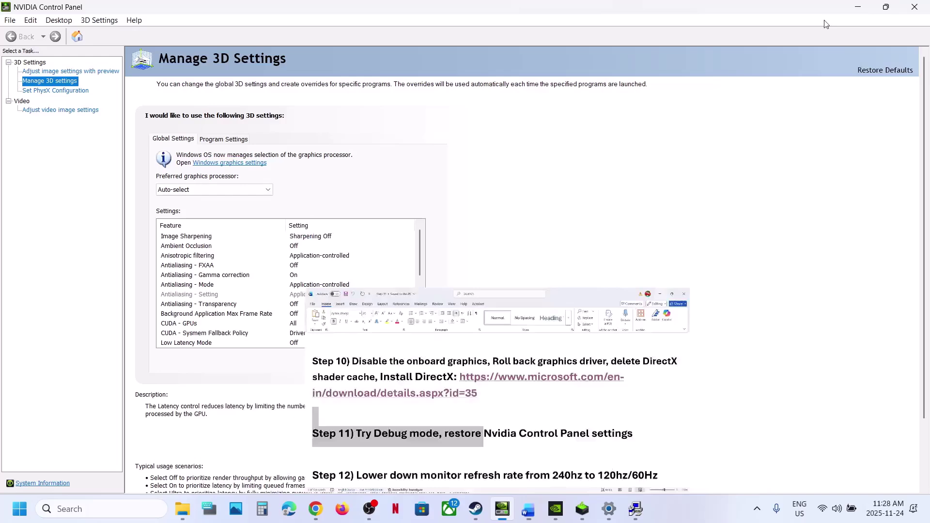
Restore the global 3D settings under Manage 3D settings to their defaults and close the NVIDIA Control Panel.
click(73, 72)
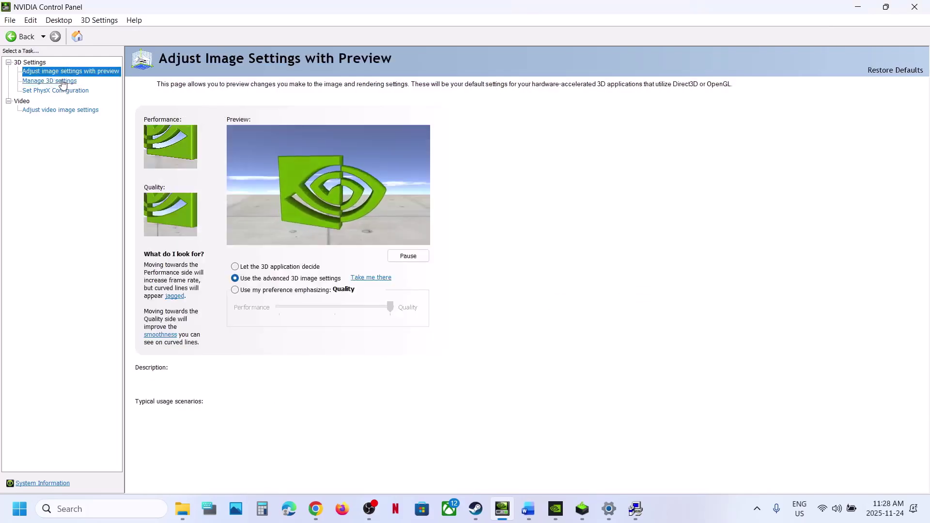
click(62, 83)
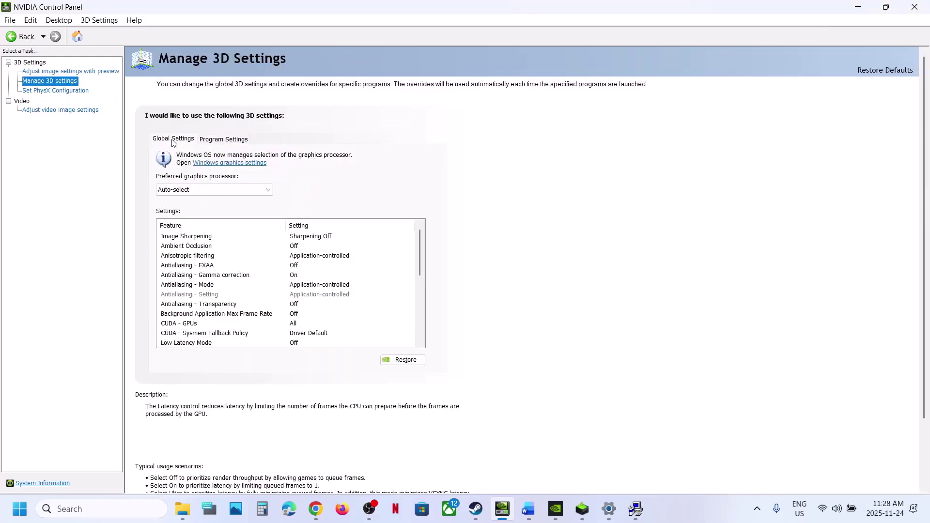
click(390, 359)
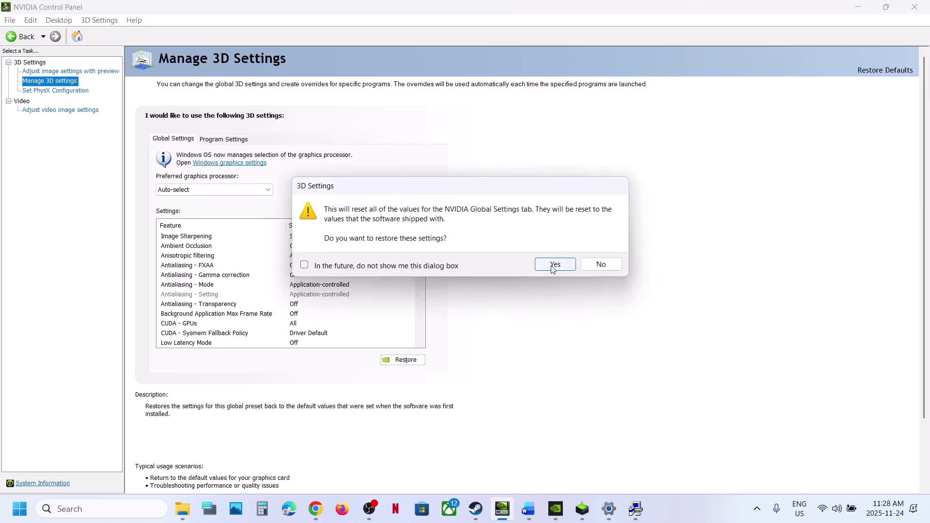
click(554, 266)
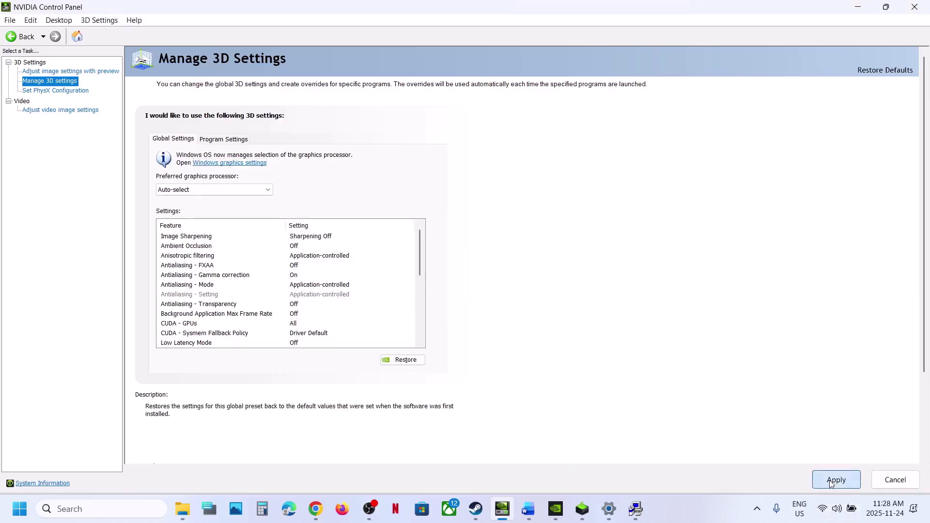
click(916, 7)
Finish the DirectX setup and highlight the step 12 advice in Word to lower the monitor refresh rate to 120hz/60Hz.
click(333, 329)
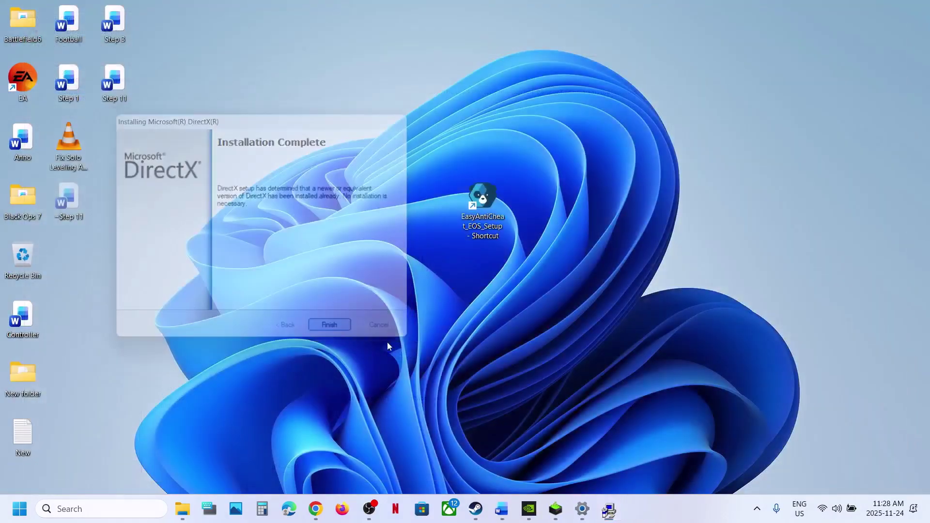
click(501, 509)
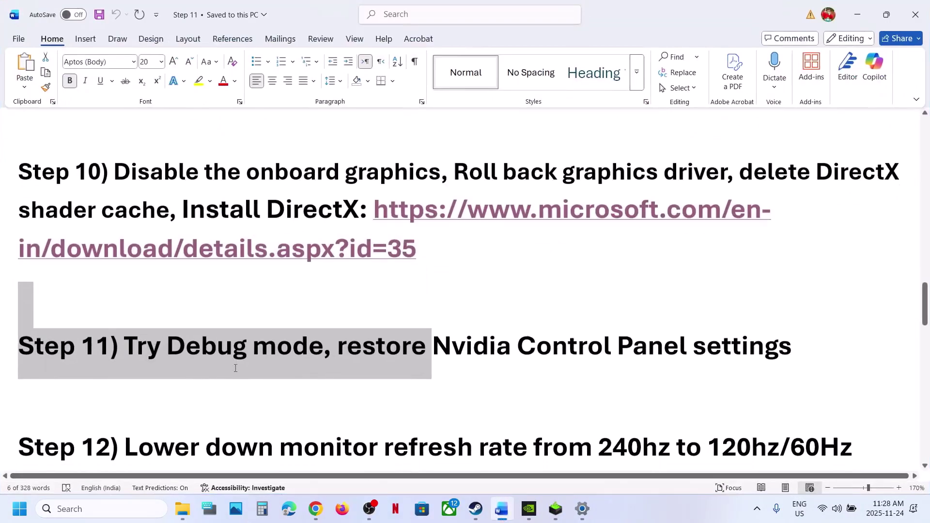
scroll(235, 368, down, 2)
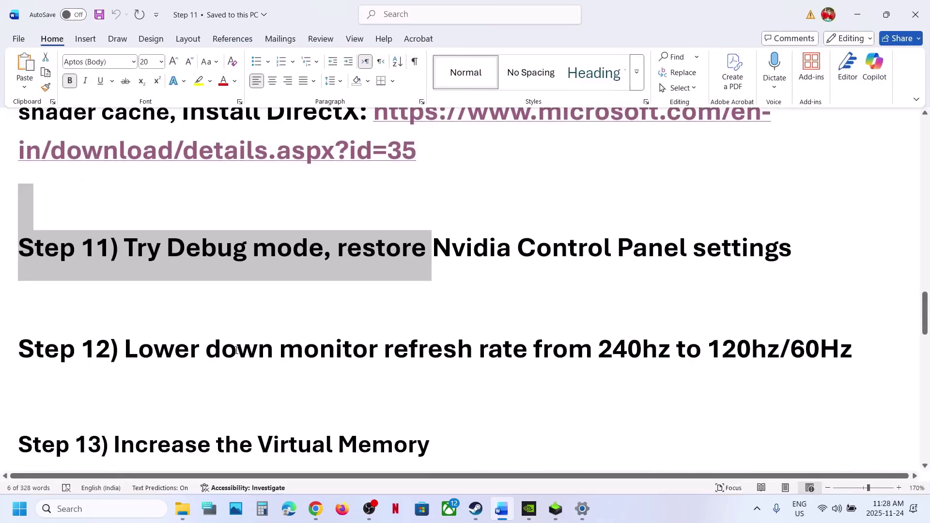
drag(237, 350, 649, 347)
click(649, 349)
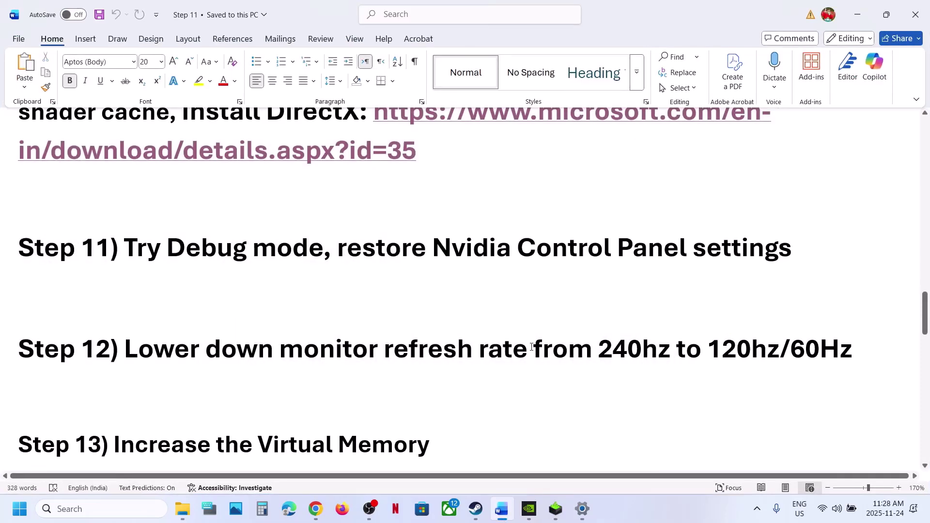
drag(531, 347, 839, 354)
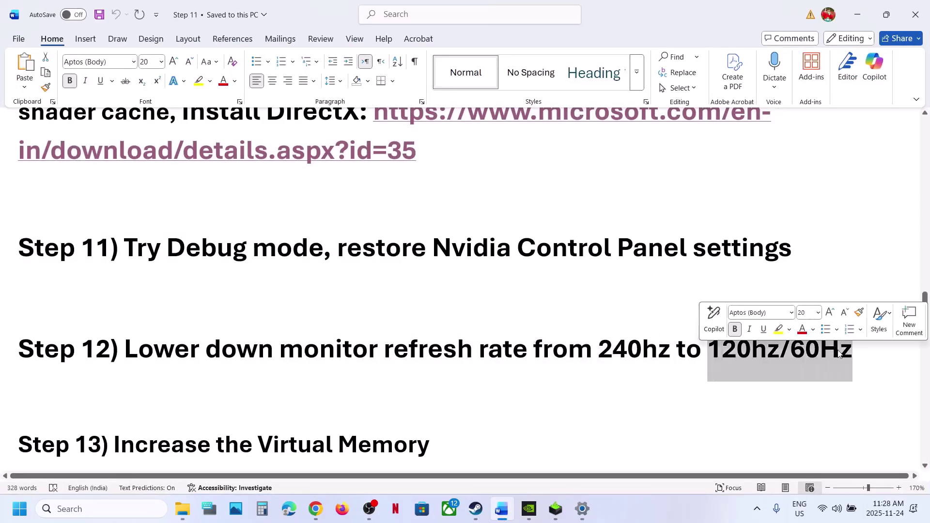
click(386, 371)
Copy "View Advanced system settings" from the virtual memory notes, search Windows for it, and open the matching Control Panel item.
scroll(386, 376, down, 3)
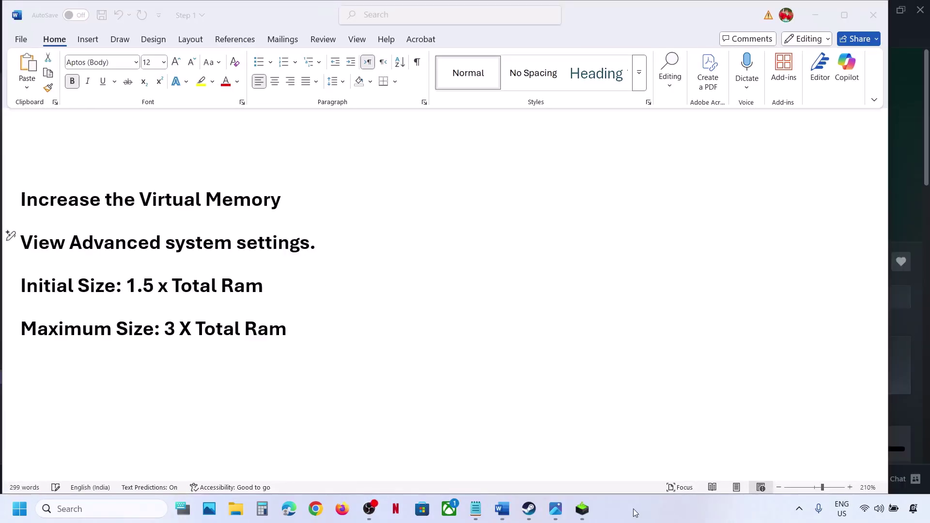
drag(280, 236, 306, 238)
key(ctrl+c)
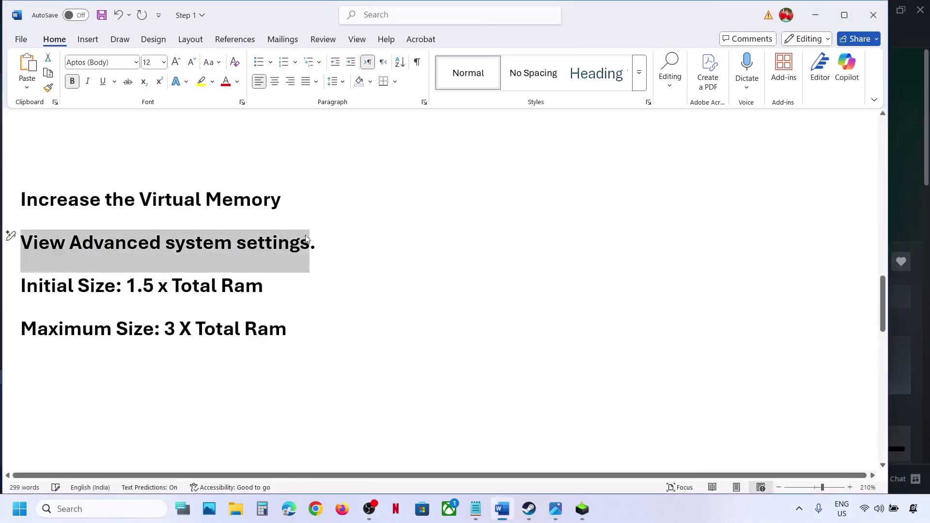
right_click(175, 258)
click(222, 297)
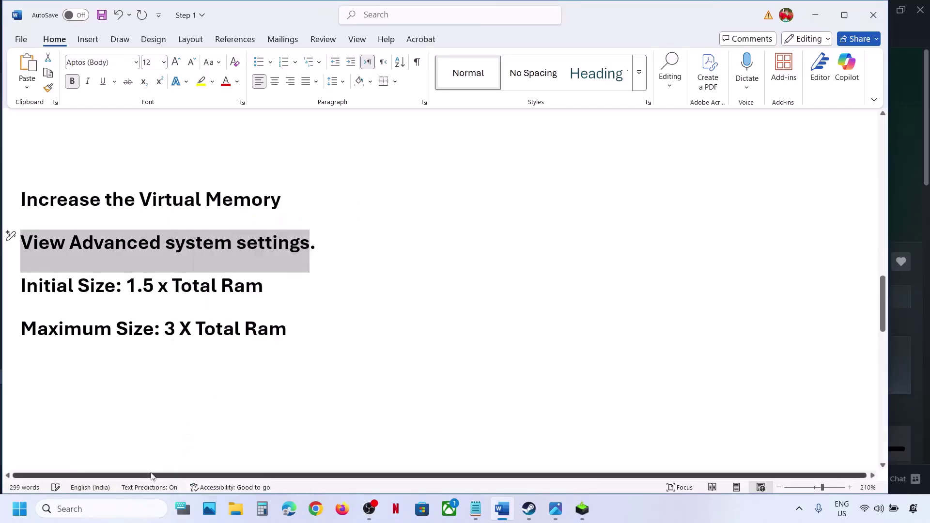
click(107, 518)
key(ctrl+v)
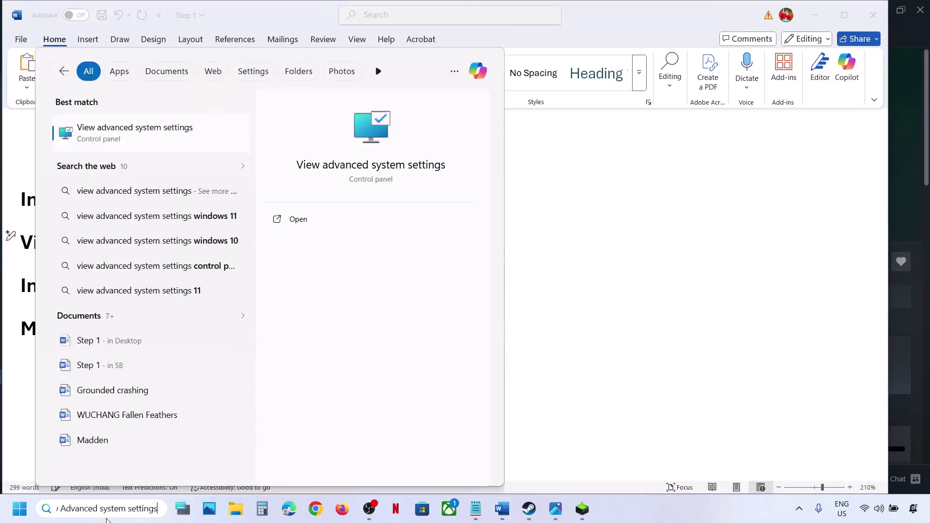
click(154, 142)
In the virtual memory settings under Performance Options, turn off automatic paging file management and choose a custom size for drive C:.
drag(270, 105, 759, 150)
click(812, 229)
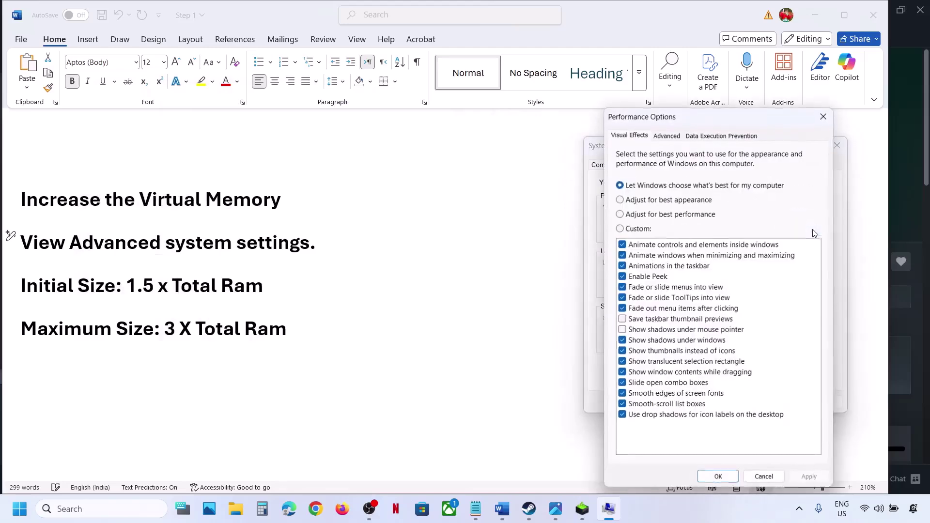
click(665, 137)
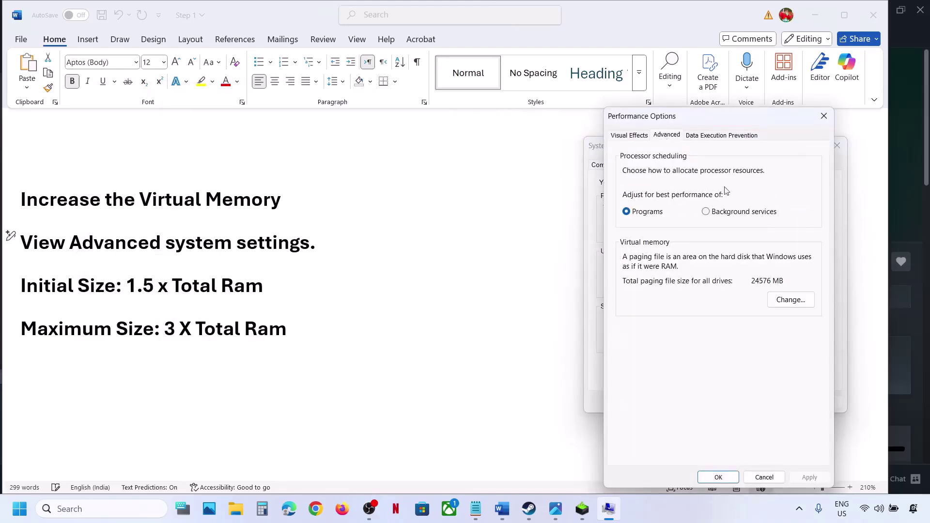
click(788, 300)
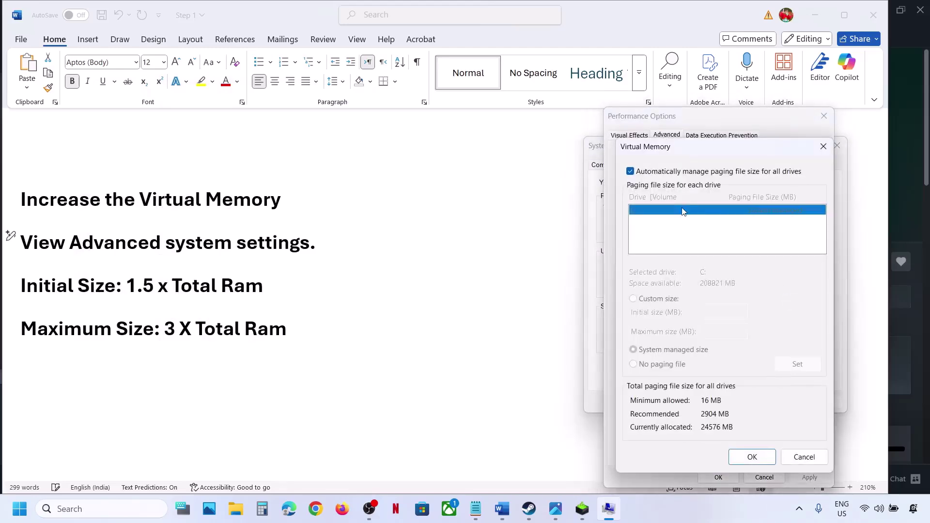
click(630, 172)
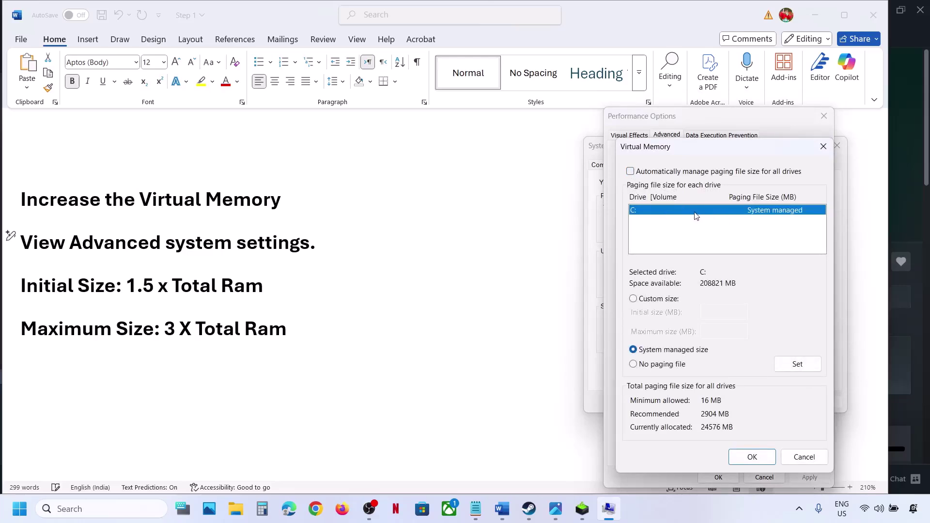
click(634, 300)
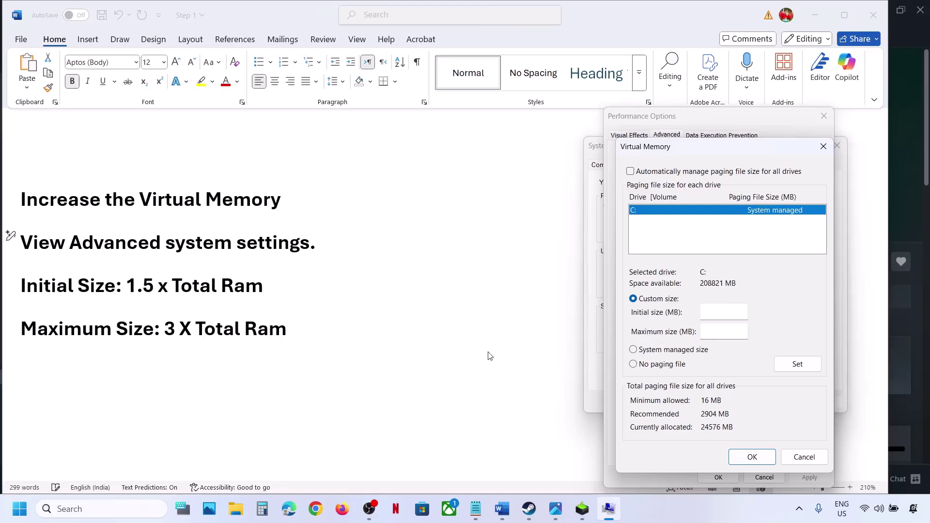
Look up the installed RAM on the System > About page of Windows Settings, then close Settings.
key(super+i)
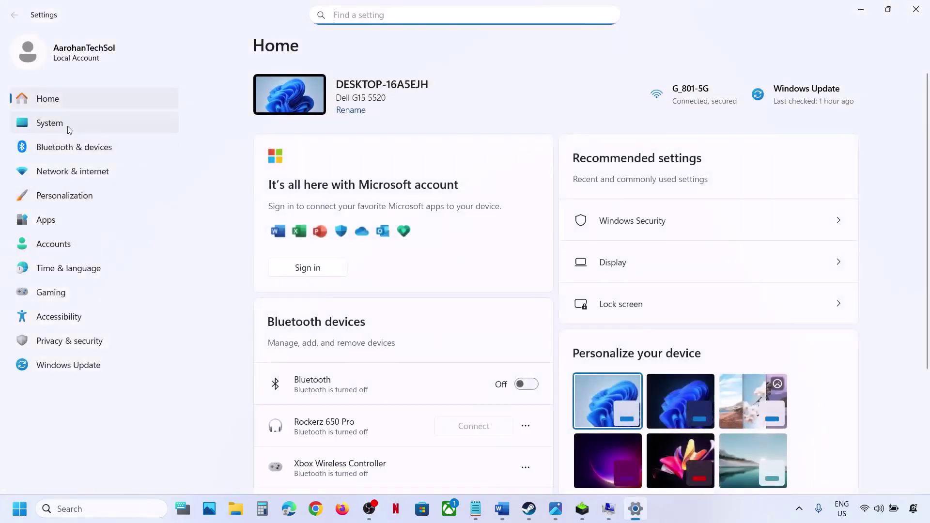
click(69, 128)
scroll(400, 394, down, 3)
scroll(355, 458, down, 10)
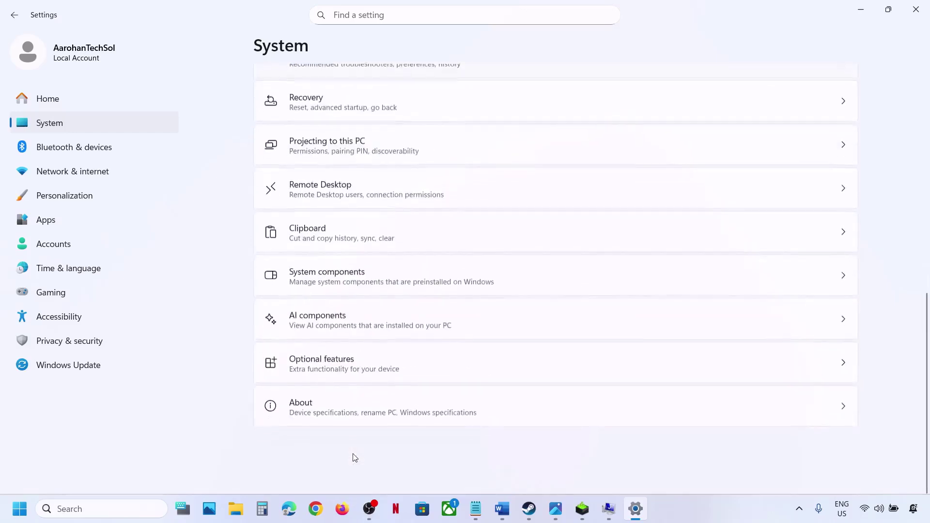
click(328, 422)
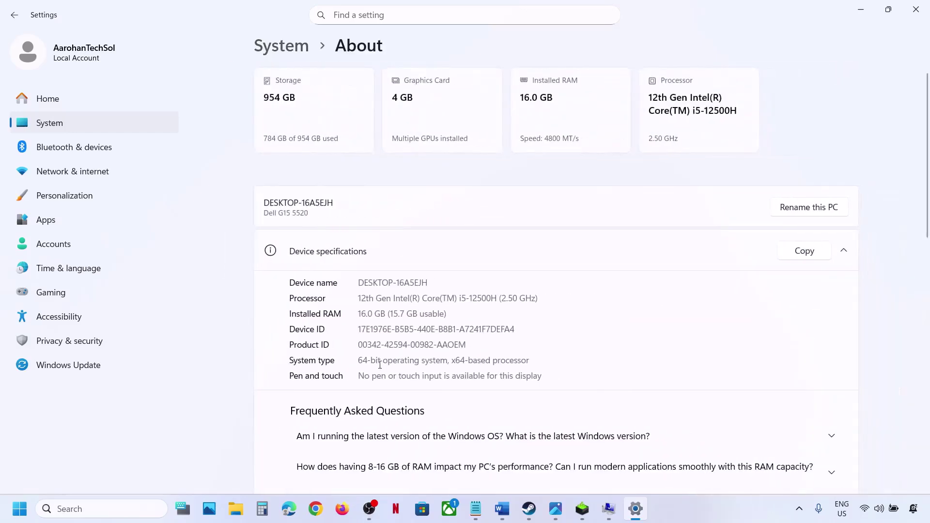
drag(359, 314, 382, 313)
click(917, 13)
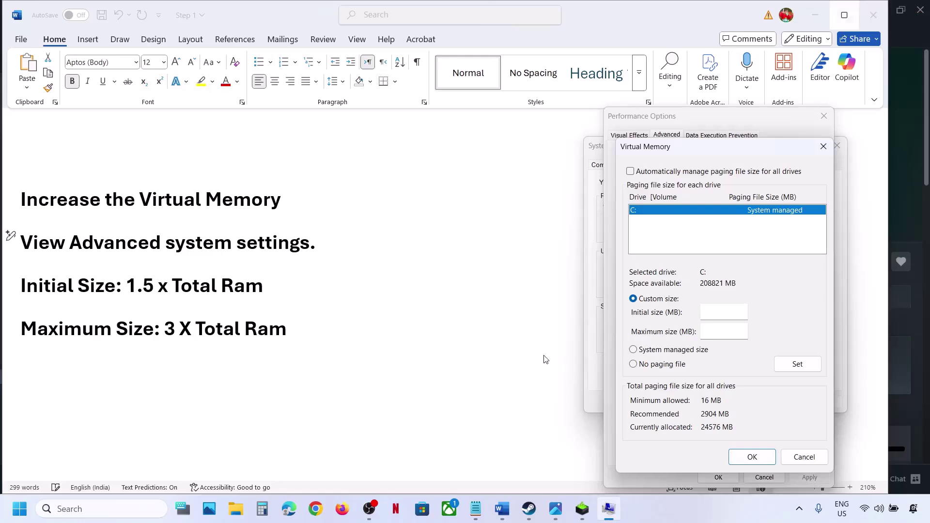
Calculate 16 × 1024 × 1.5 in Calculator and enter 24576 MB as the initial paging file size for drive C:.
click(262, 508)
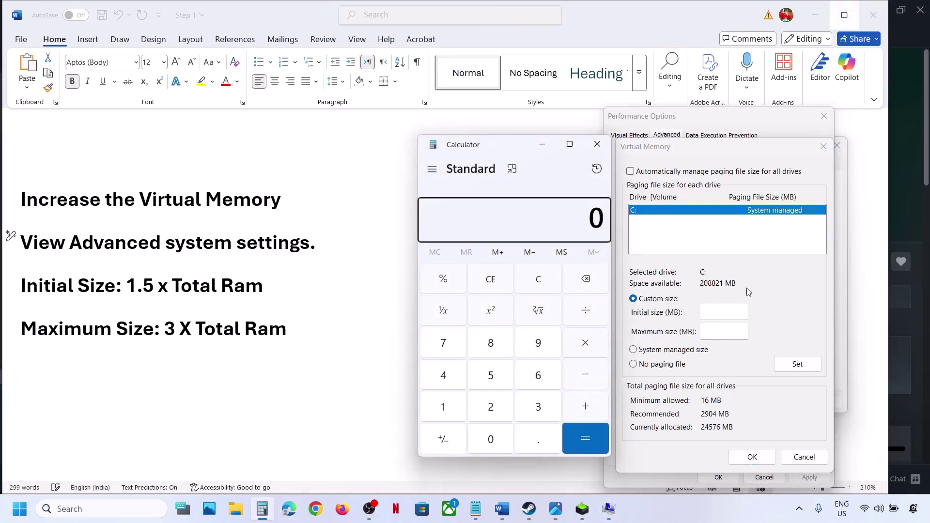
click(542, 282)
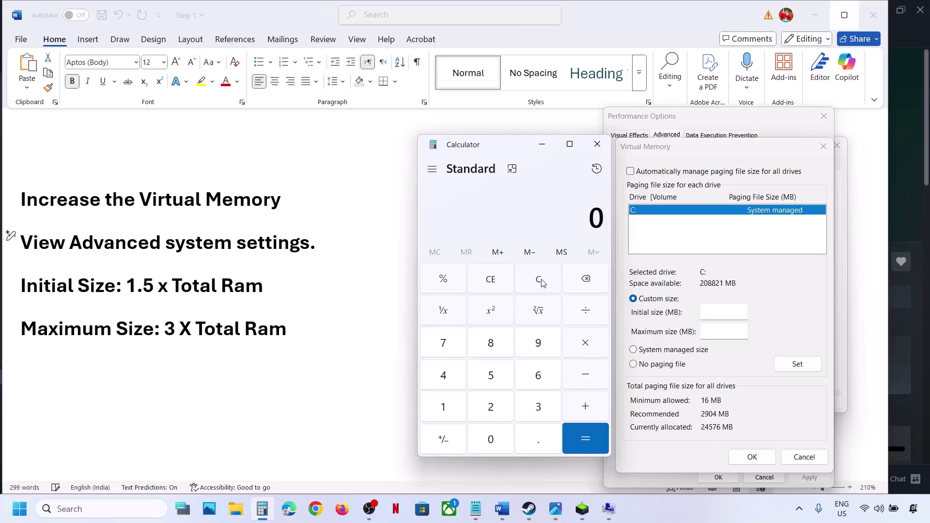
text(16 × 1024)
key(Return)
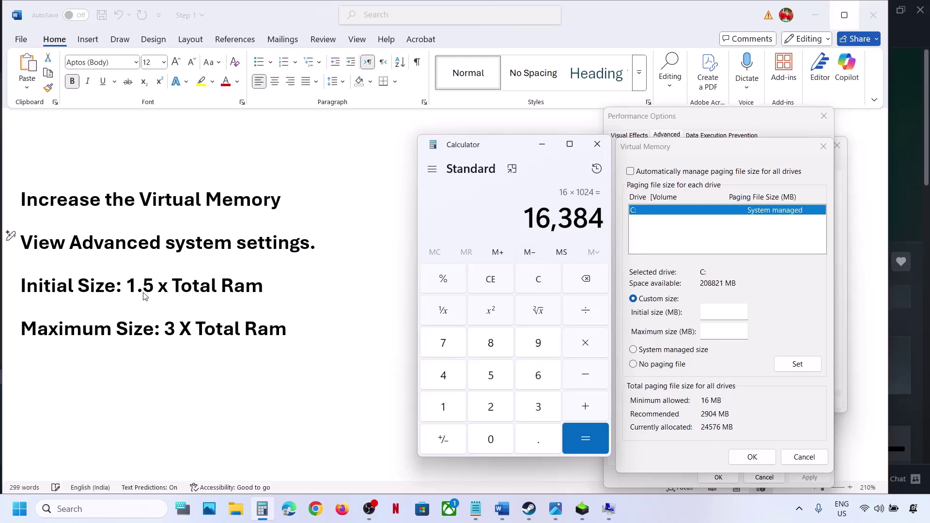
click(588, 346)
text(1.5)
key(Return)
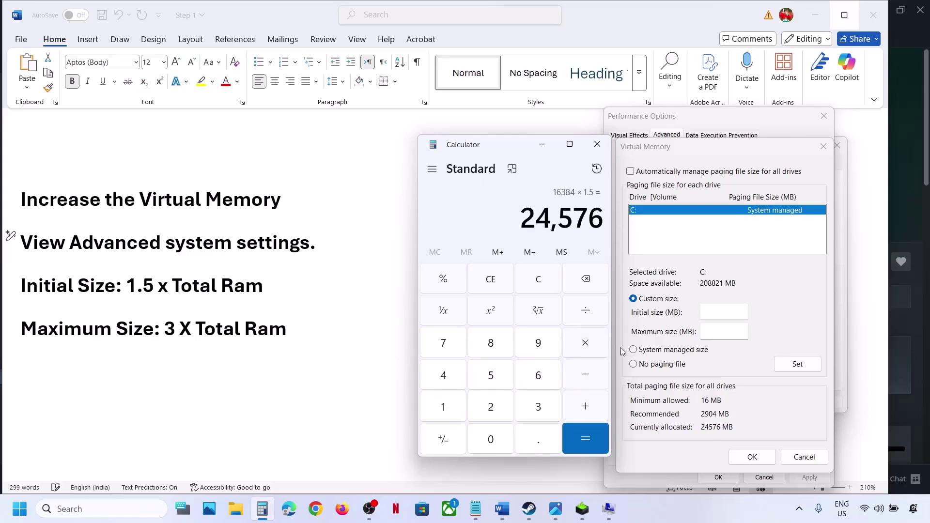
click(727, 314)
text(24576)
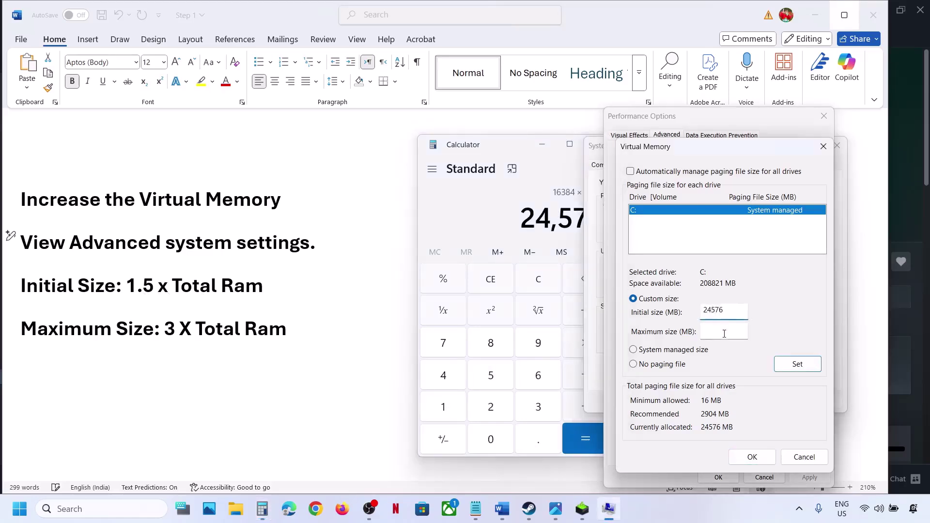
Clear the calculator and calculate 16 × 1024 × 3 for the maximum paging file size.
click(724, 334)
click(538, 280)
text(16)
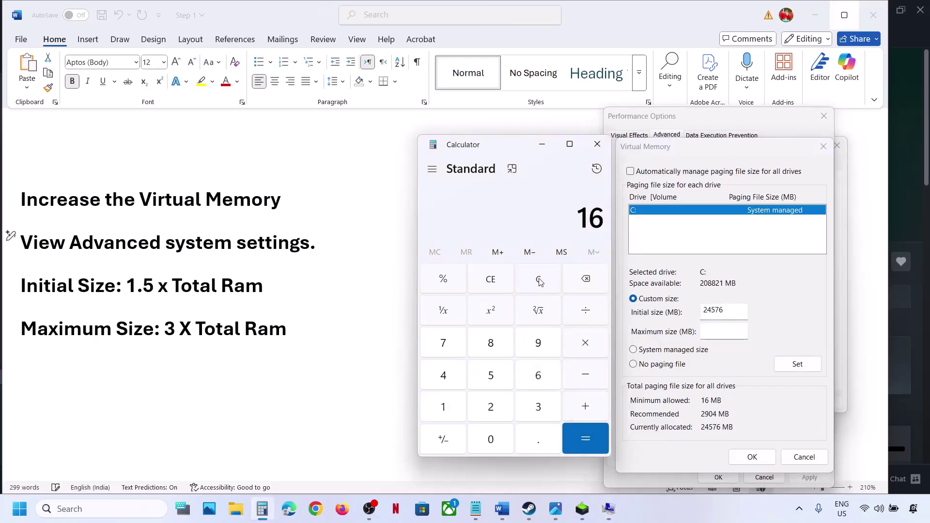
text( × 1024)
key(Return)
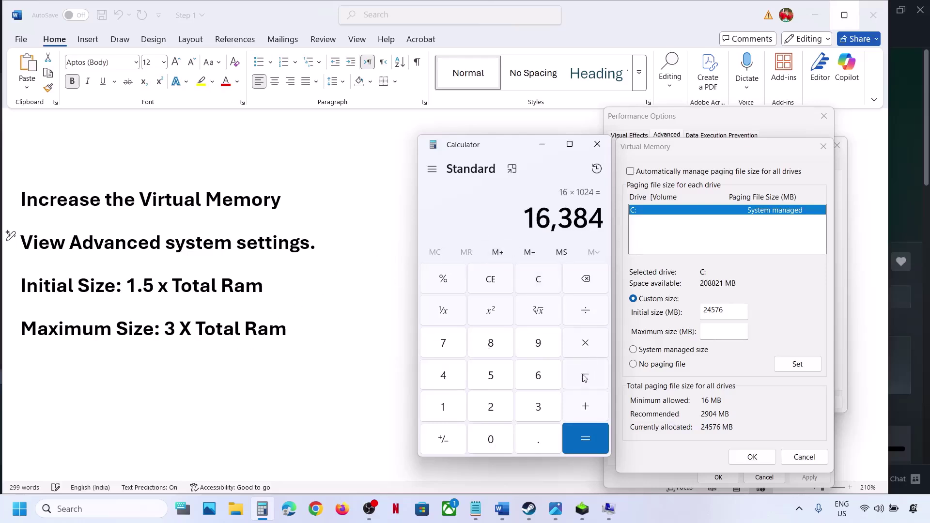
click(589, 352)
text(3)
key(Return)
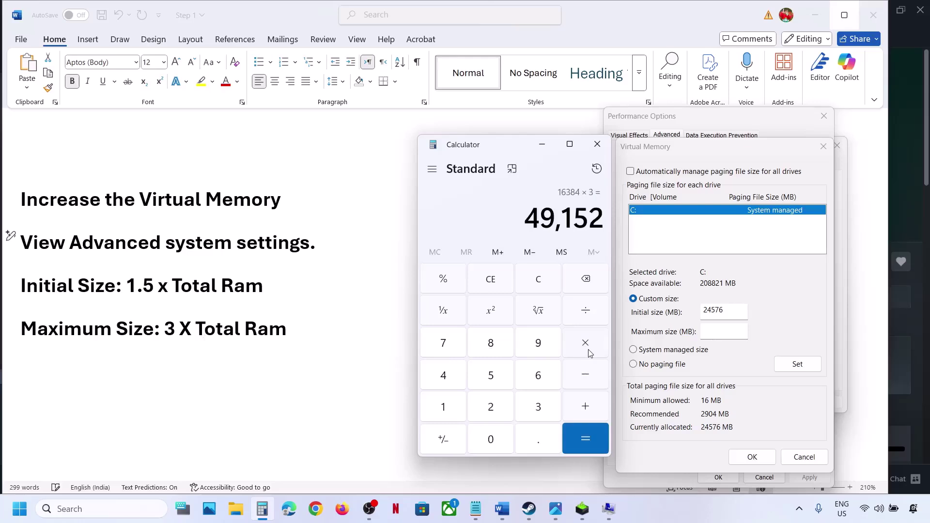
Set the maximum paging file size for drive C: to 49152 MB, apply the custom size, and confirm all open system dialogs.
click(718, 328)
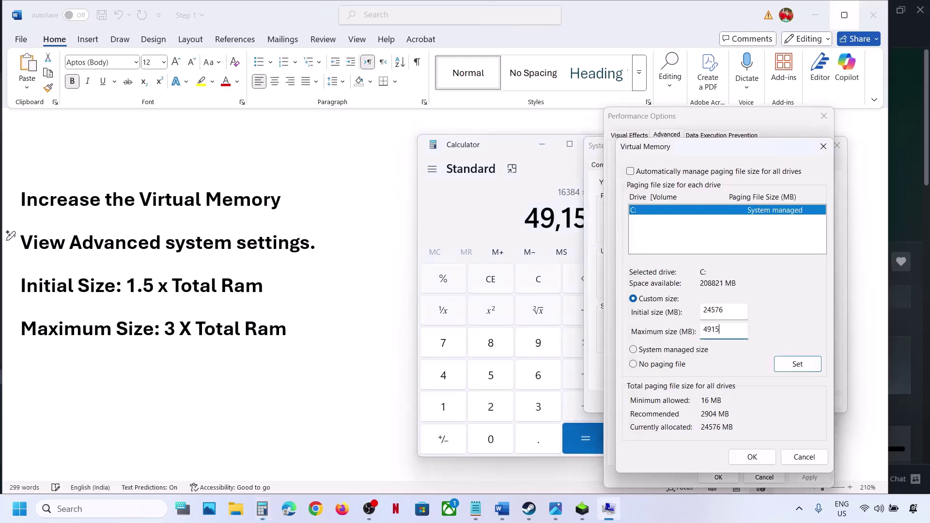
click(800, 368)
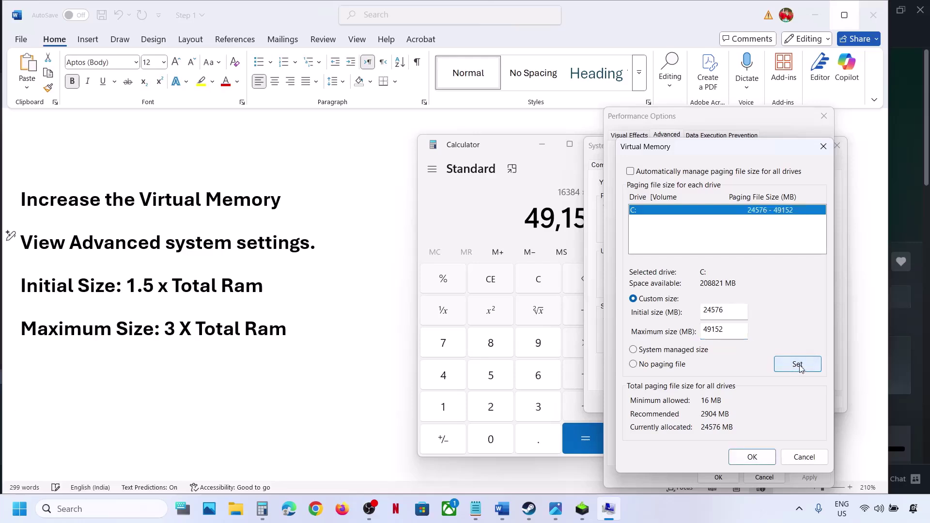
click(756, 457)
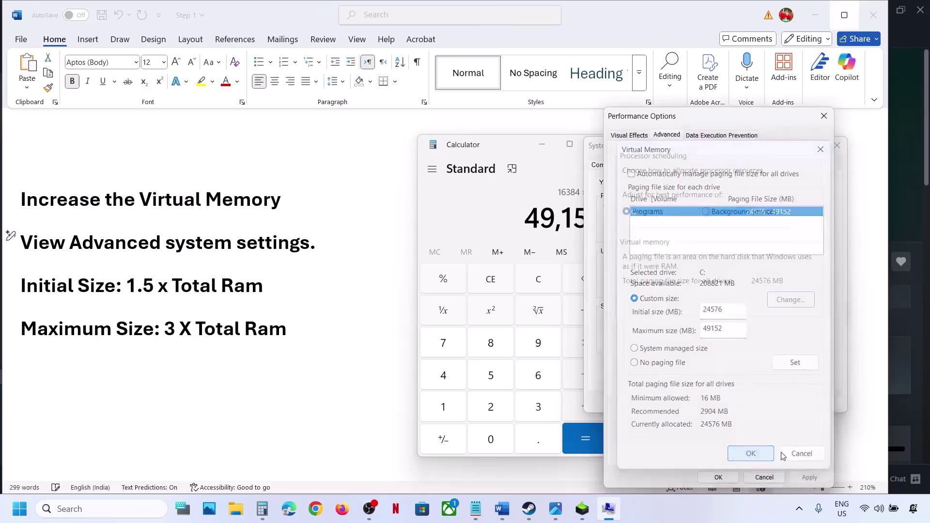
click(718, 479)
click(716, 402)
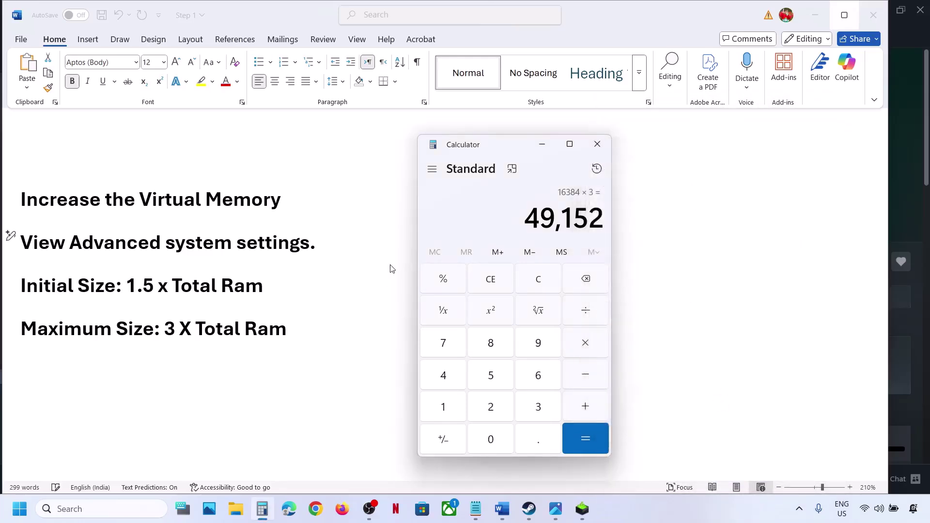
Copy "View Advanced system settings" from Word, search Windows for it, and open the virtual memory settings under advanced Performance Options.
click(311, 241)
key(ctrl+c)
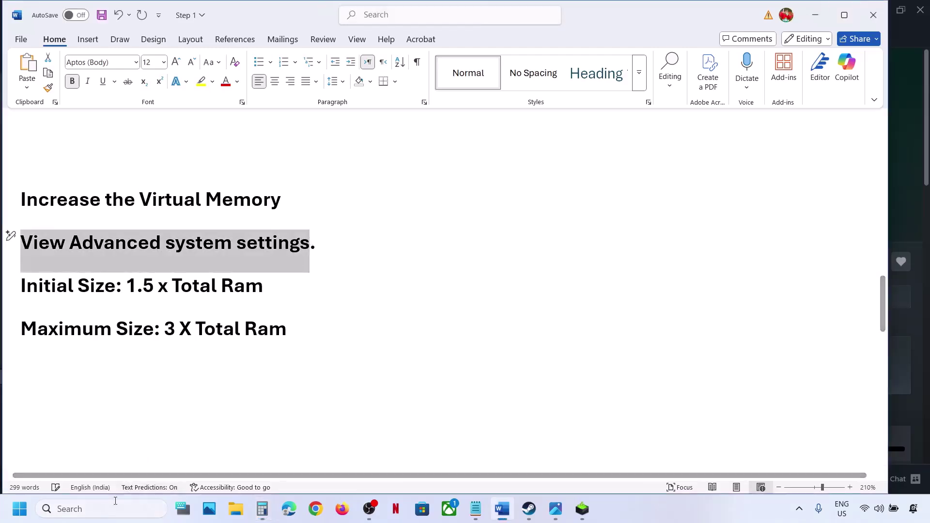
click(106, 509)
key(ctrl+v)
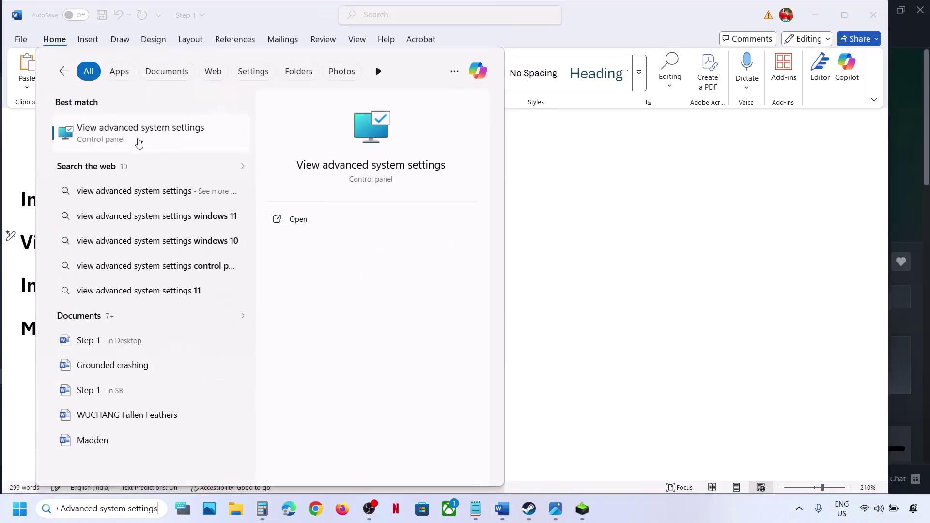
click(139, 139)
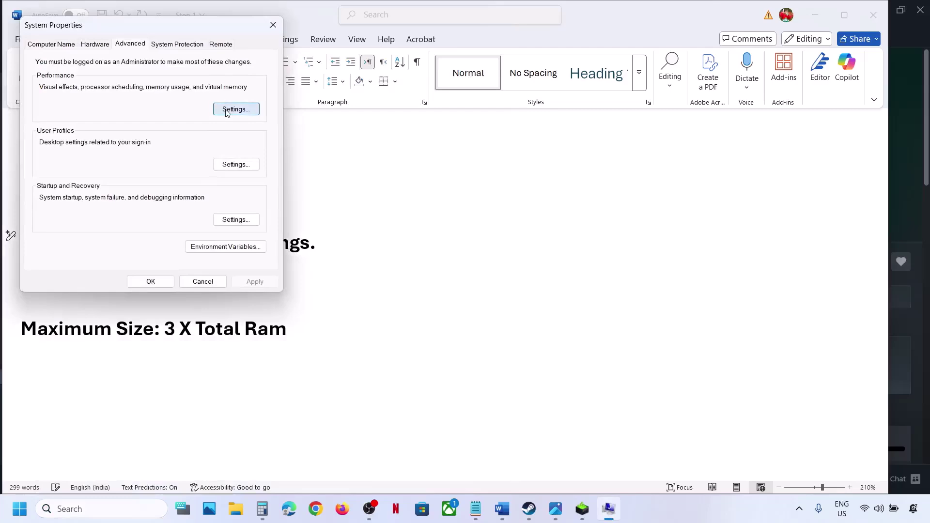
click(225, 109)
click(103, 88)
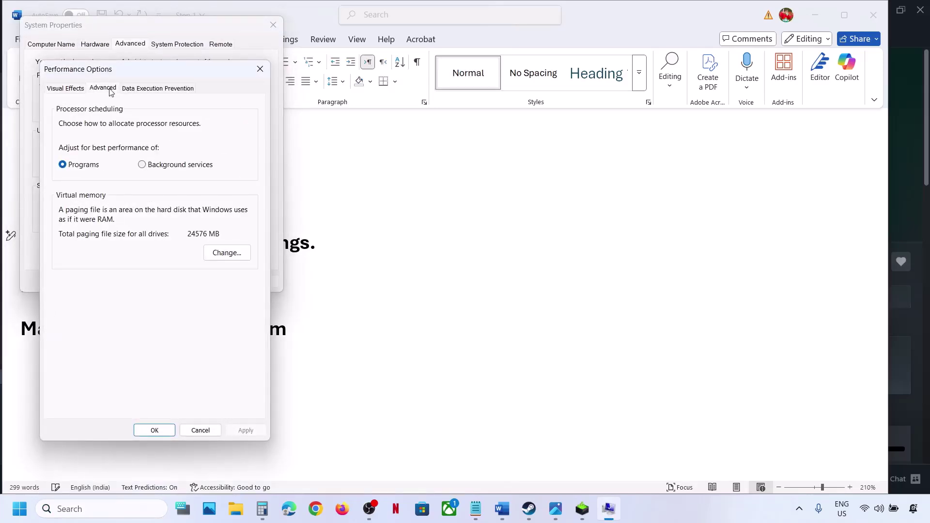
click(226, 256)
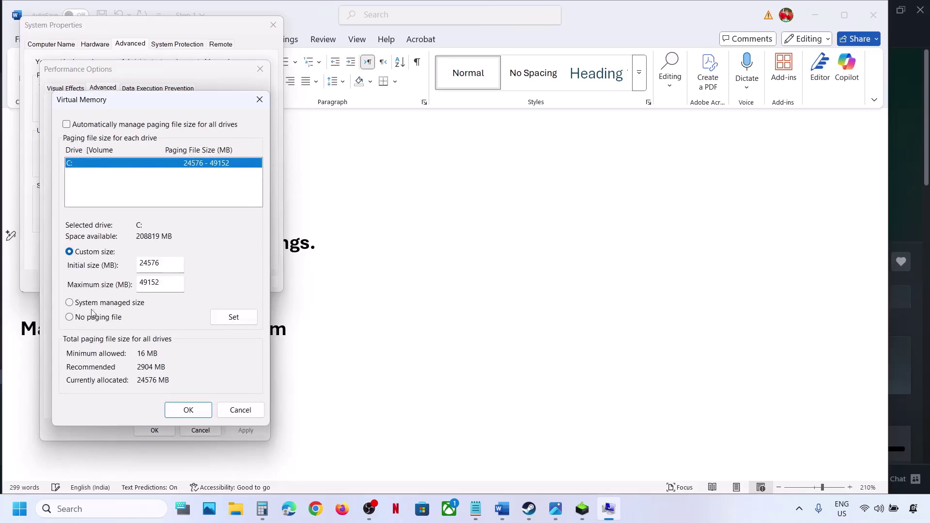
Apply a system managed paging file size to drive C:, confirm the open dialogs, and dismiss the restart request.
click(70, 303)
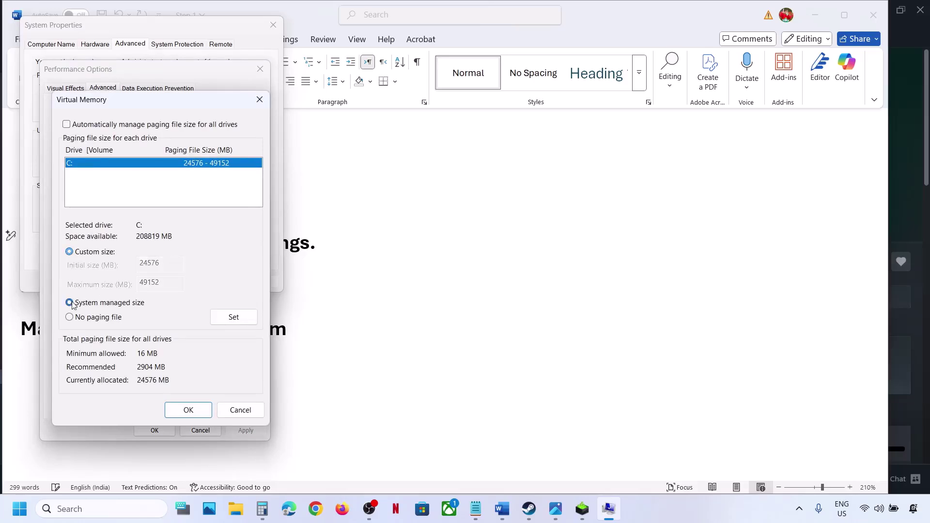
click(226, 321)
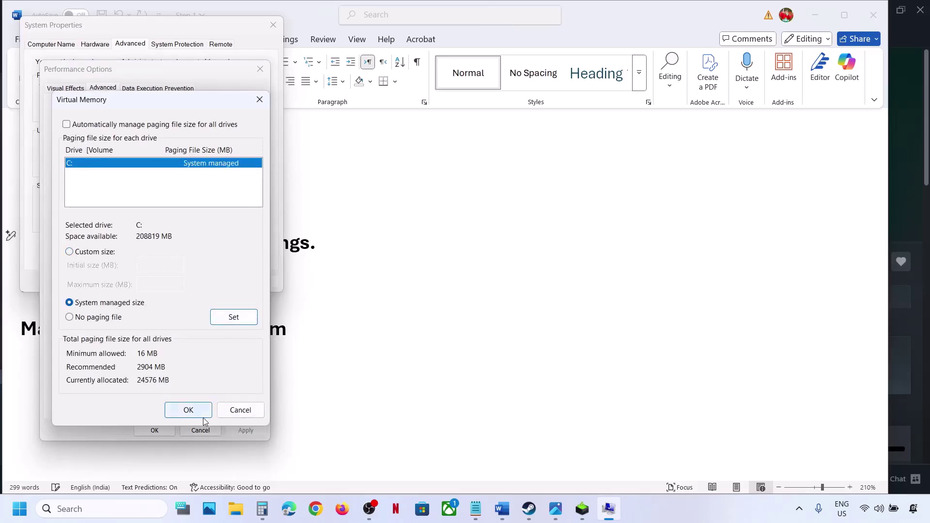
click(188, 410)
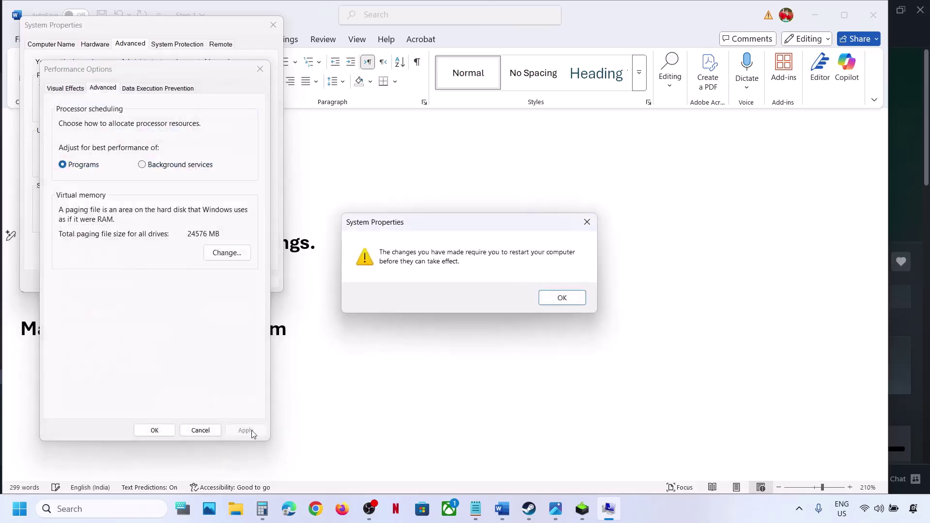
click(560, 296)
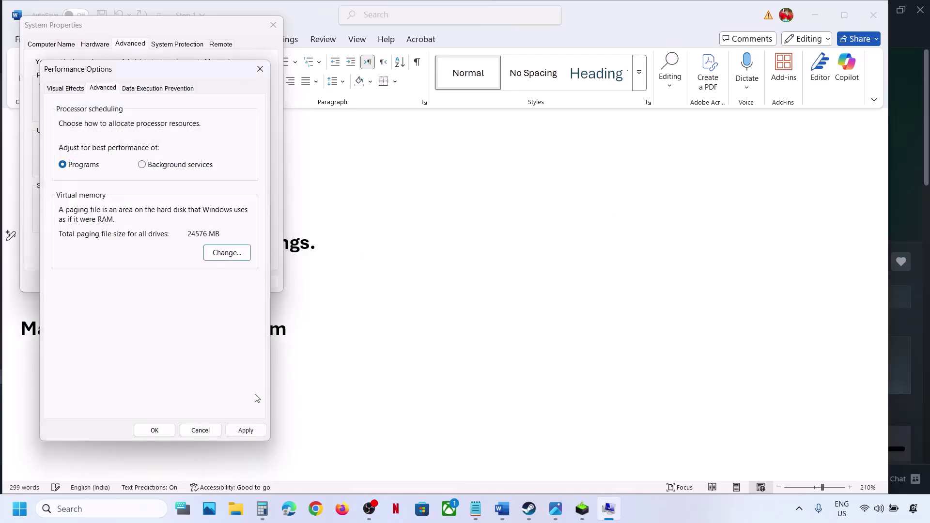
click(155, 430)
click(160, 280)
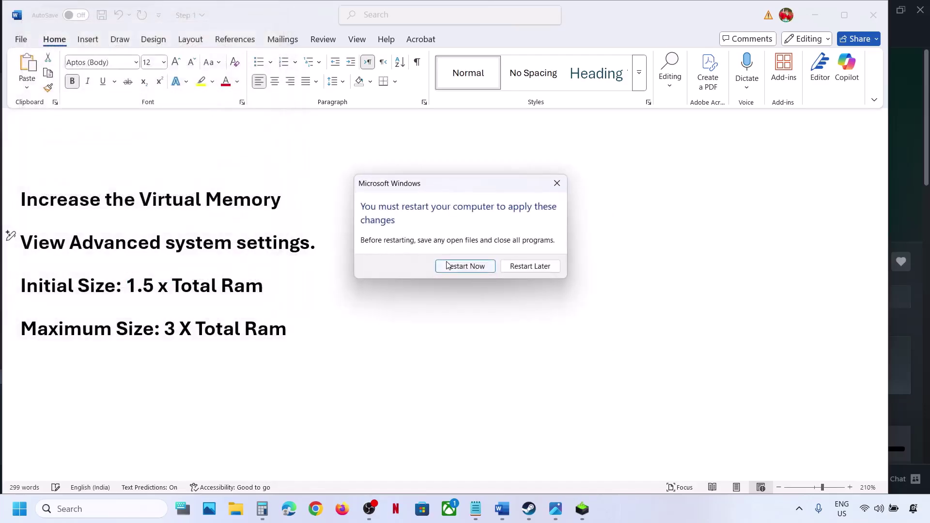
click(557, 183)
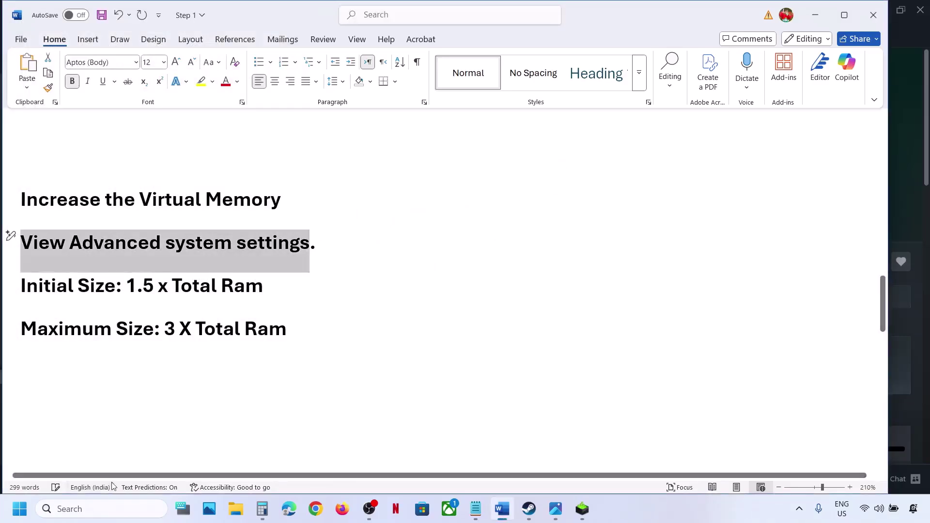
Search again for the advanced system settings, turn on automatic paging file management for all drives in virtual memory, and confirm all dialogs.
click(73, 508)
key(ctrl+v)
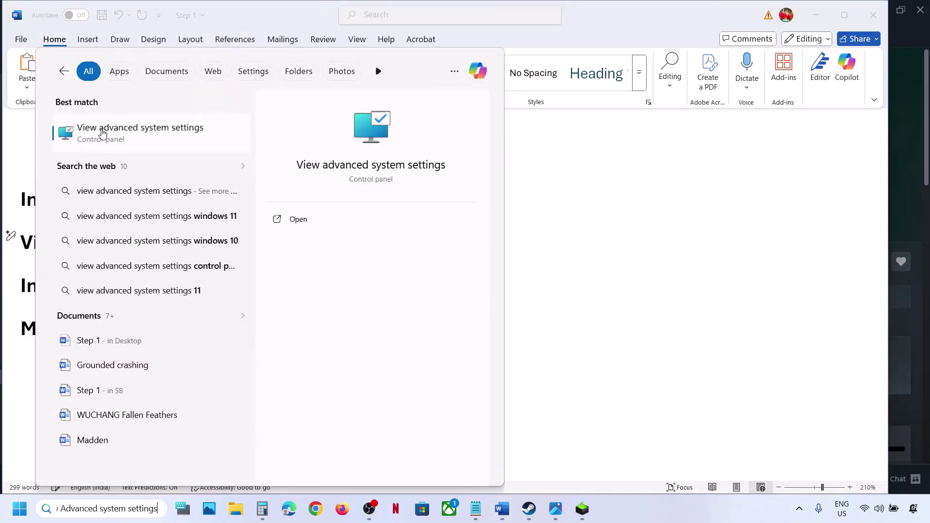
click(128, 130)
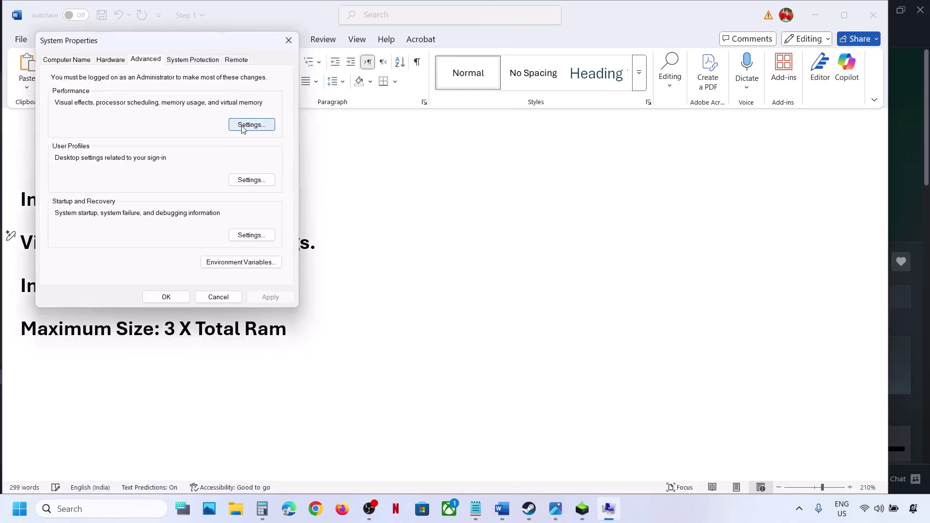
click(247, 125)
click(124, 106)
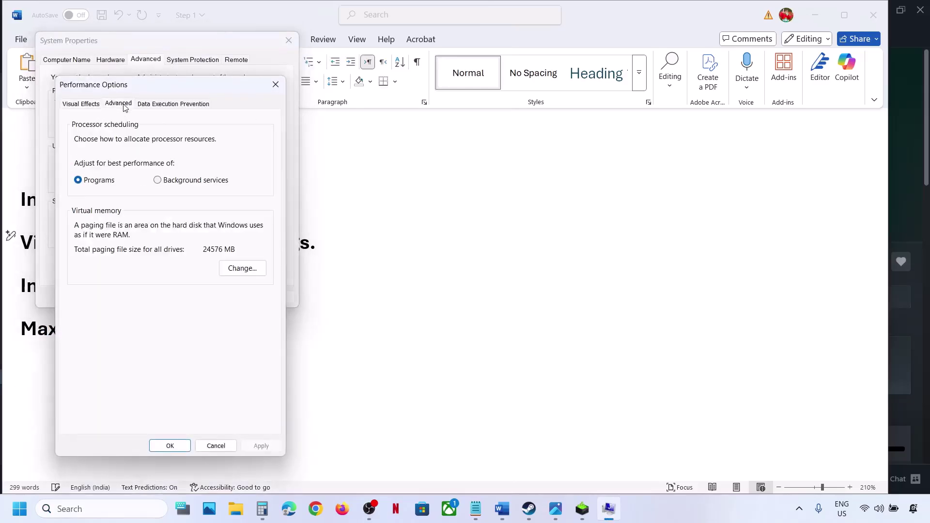
click(243, 268)
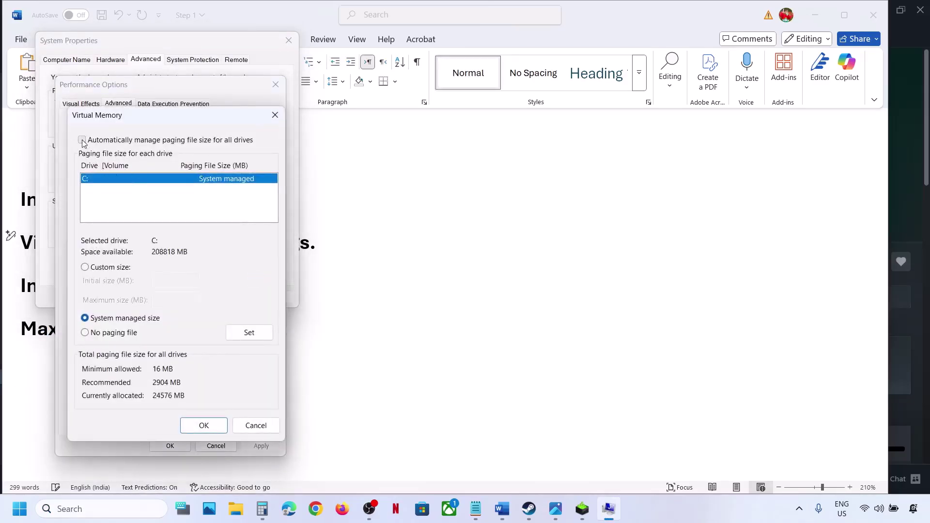
click(82, 140)
click(204, 425)
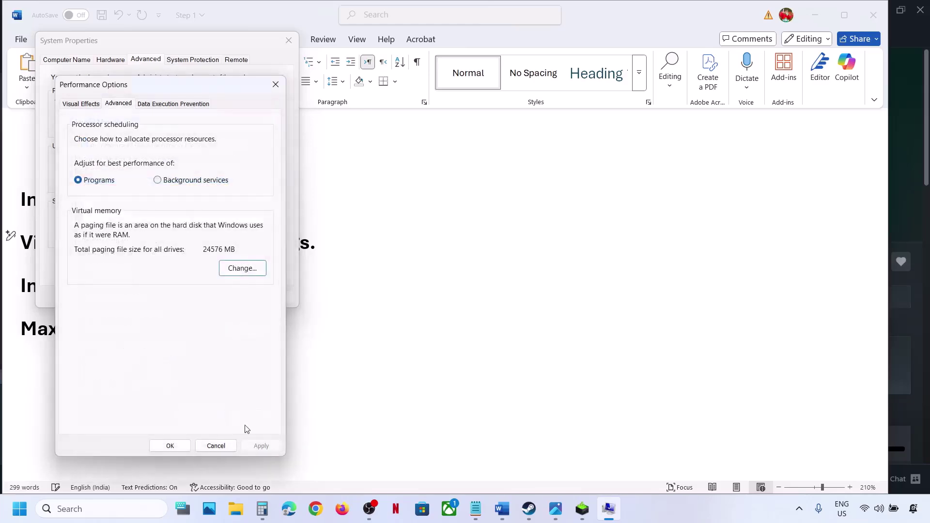
click(168, 446)
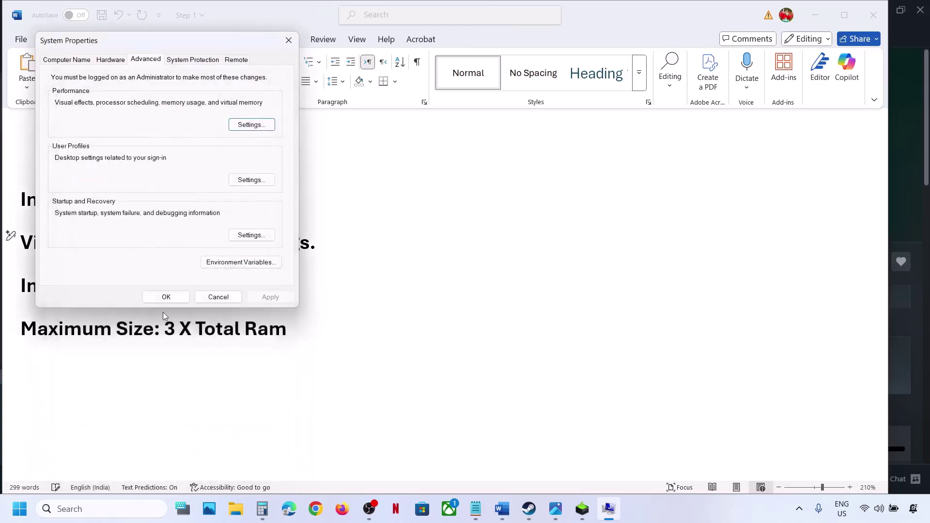
click(166, 297)
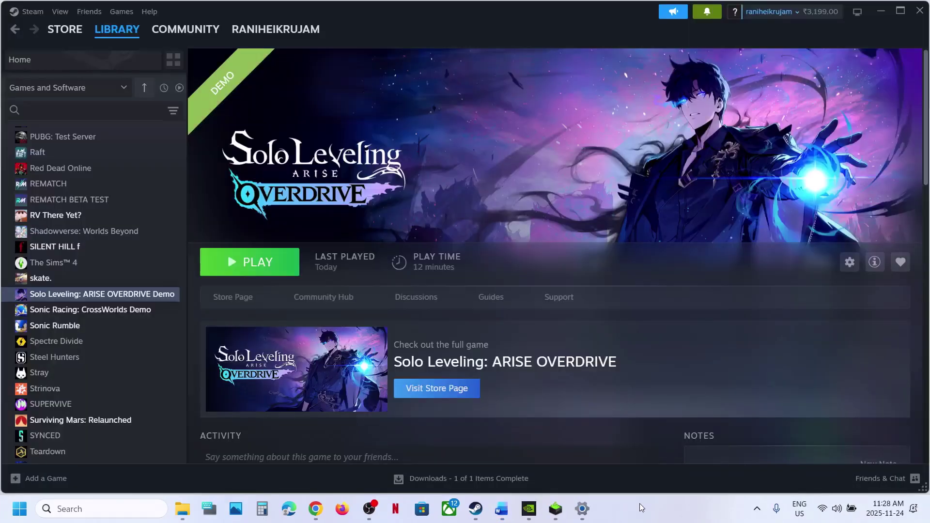
Review Step 14 of the Word guide, highlighting its advice on disconnecting external devices and monitors and closing Razer, MSI, Corsair and third-party services.
click(502, 508)
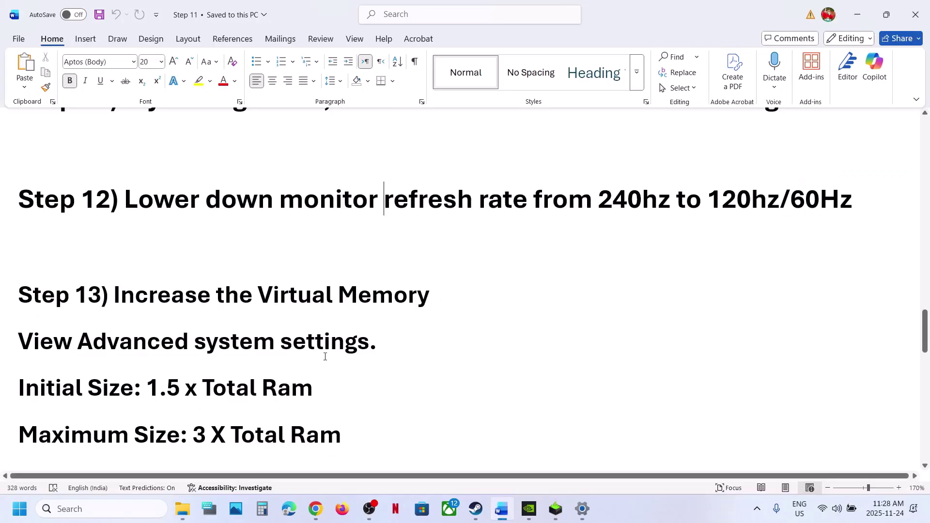
scroll(325, 356, down, 3)
scroll(325, 356, down, 5)
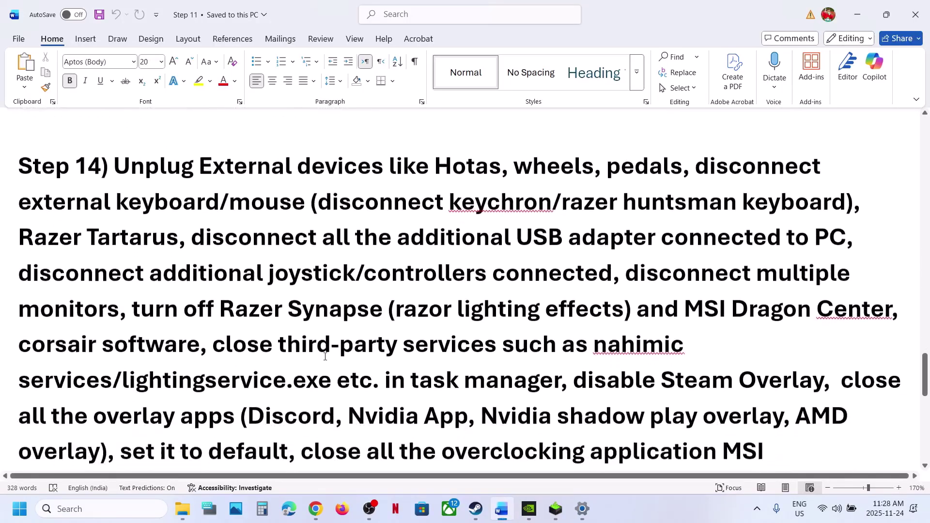
drag(154, 179, 142, 200)
click(142, 200)
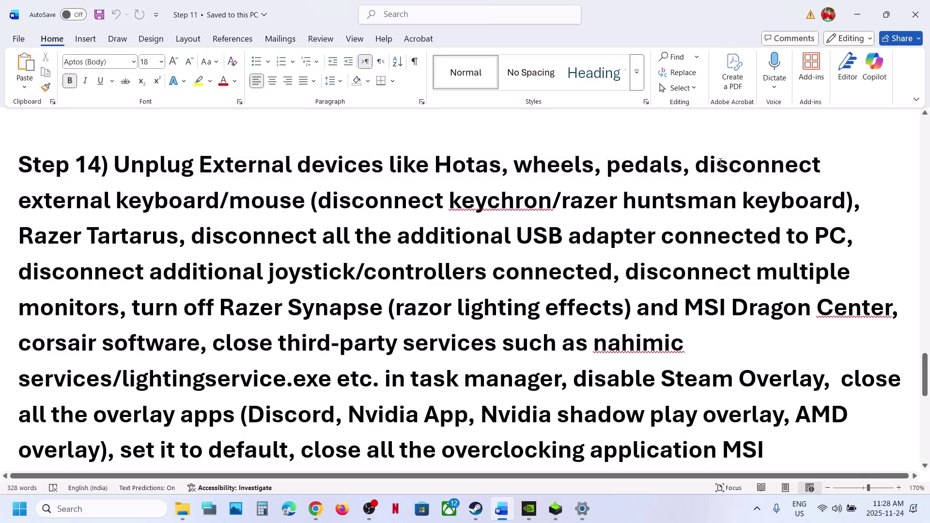
drag(720, 162, 742, 204)
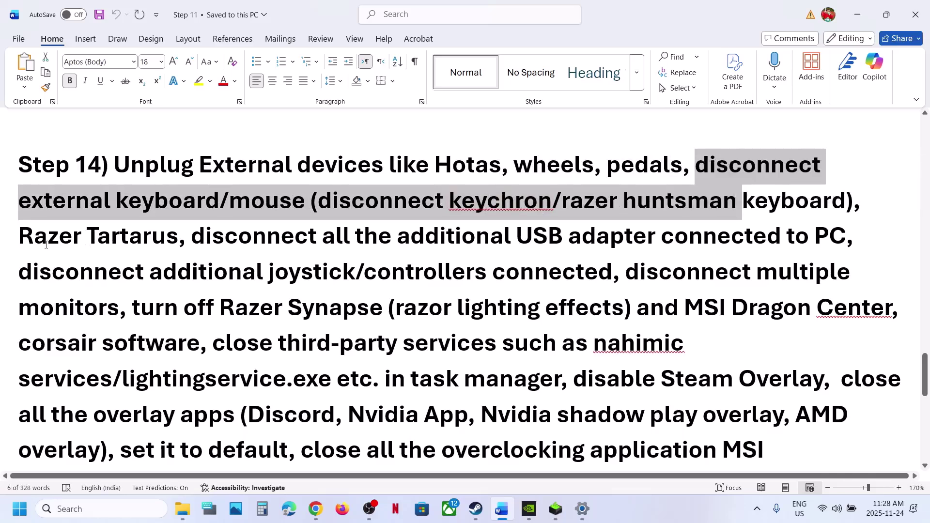
drag(38, 239, 121, 238)
drag(193, 237, 848, 243)
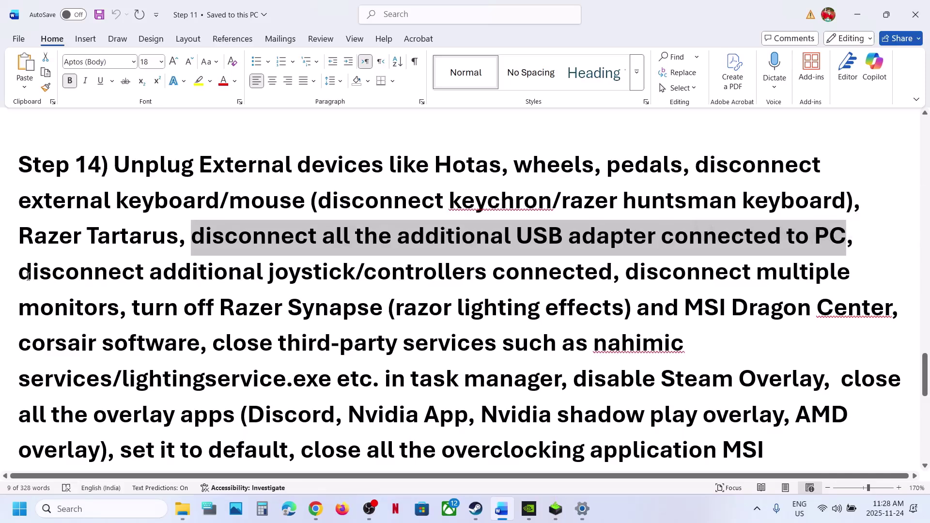
drag(28, 276, 559, 288)
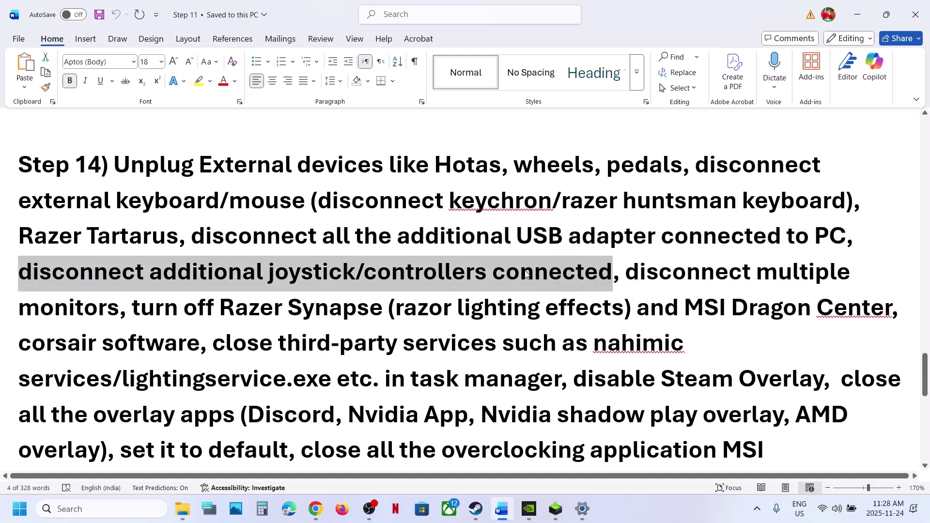
drag(640, 274, 122, 305)
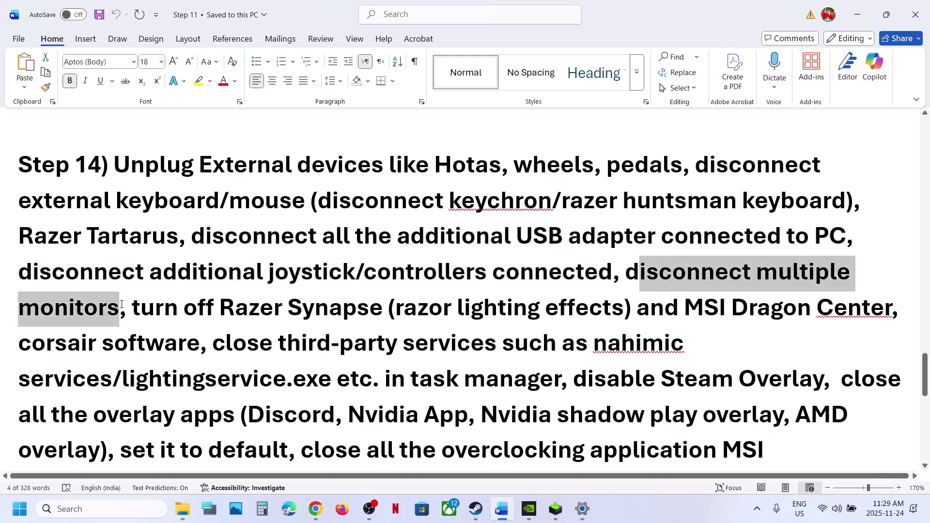
scroll(136, 251, down, 1)
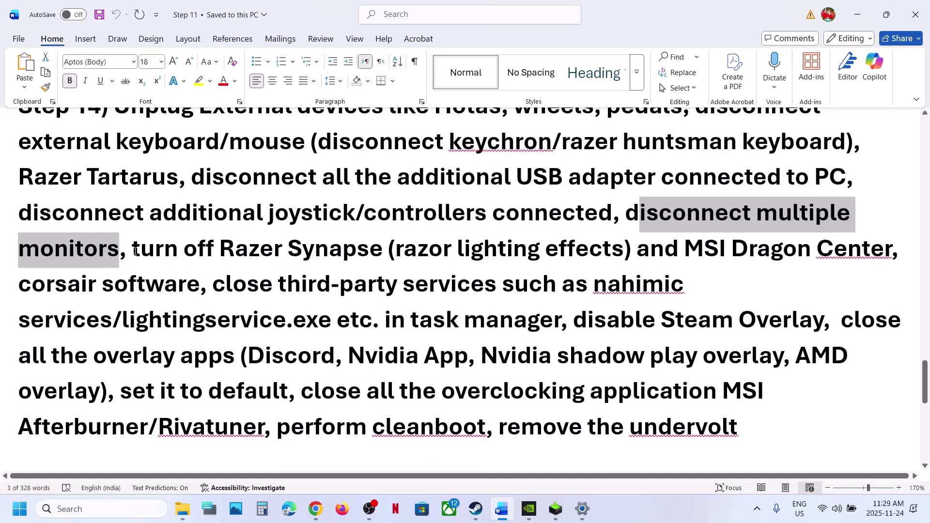
drag(134, 250, 567, 320)
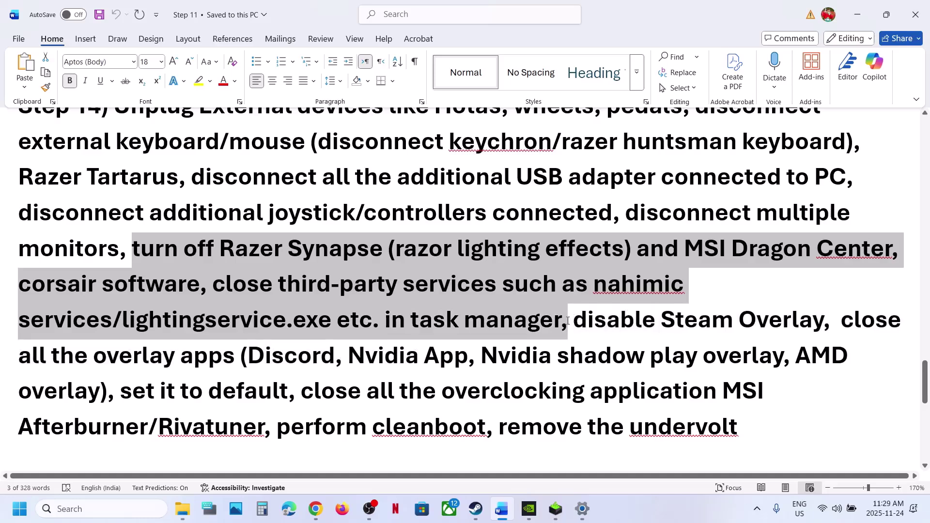
Switch to Steam, turn off the in-game Steam Overlay in the Solo Leveling: ARISE OVERDRIVE Demo's properties, and close them.
click(475, 509)
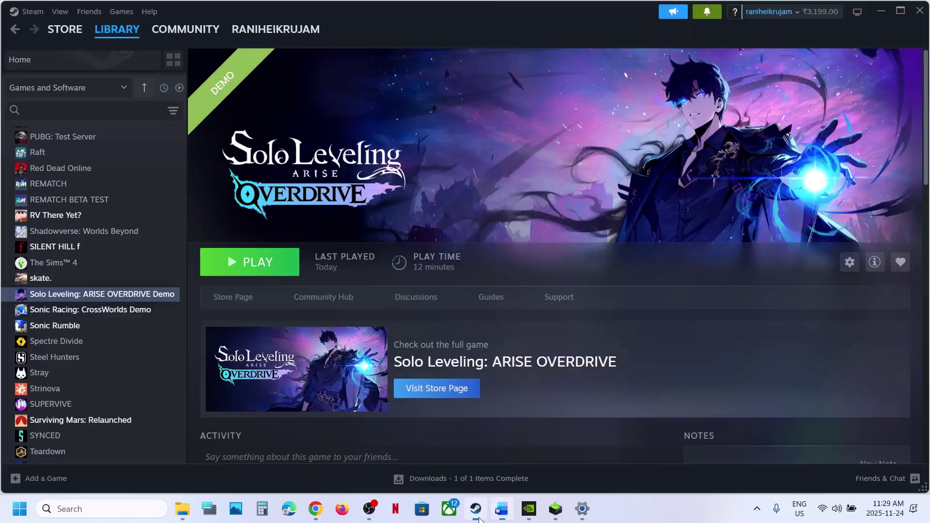
right_click(96, 296)
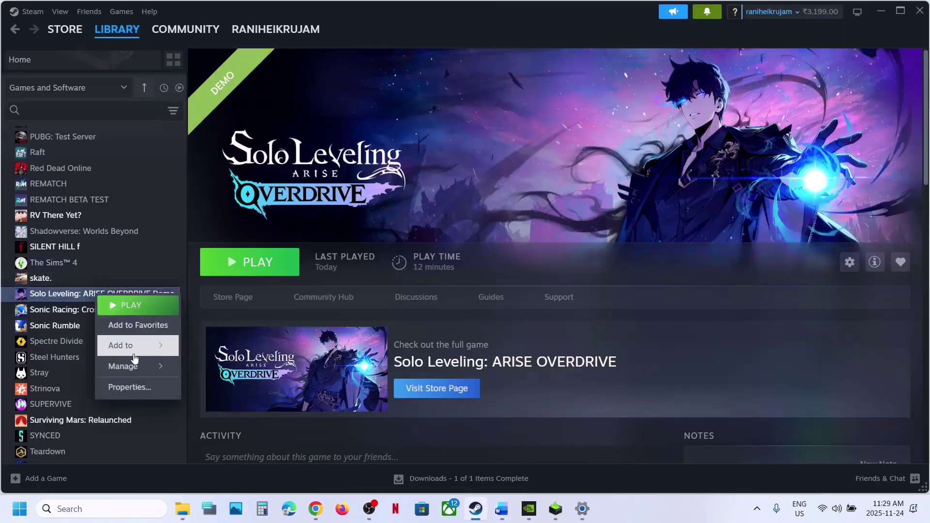
click(129, 386)
click(685, 125)
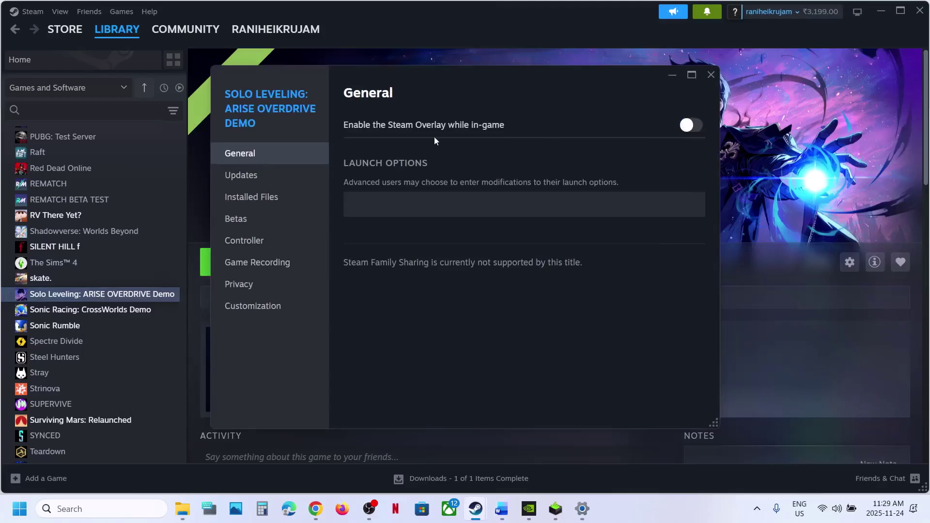
click(712, 75)
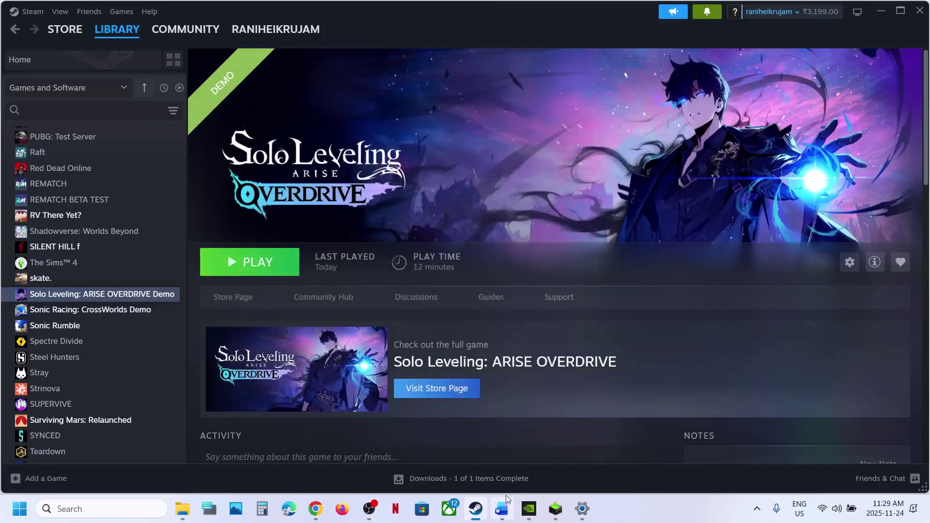
Return to the Word guide and highlight the instruction to close all the overlay apps, including Discord.
mouse_move(505, 506)
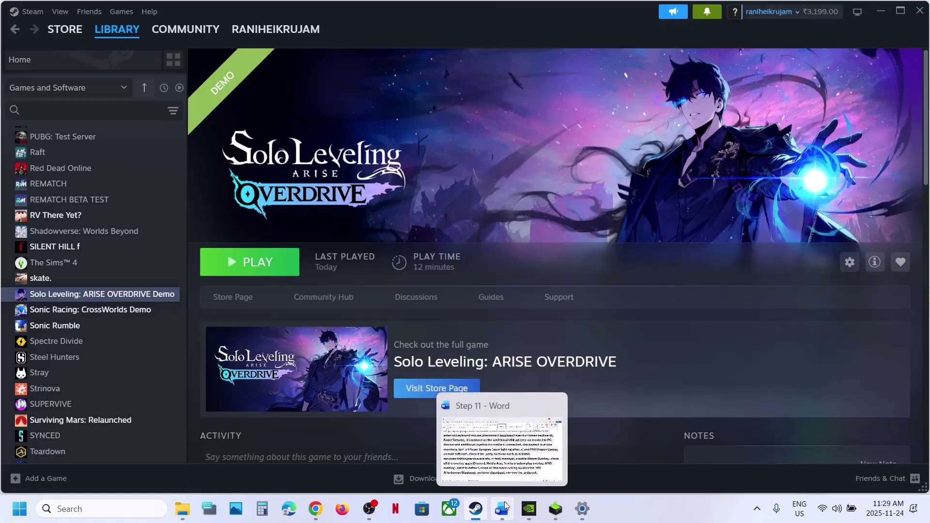
click(504, 506)
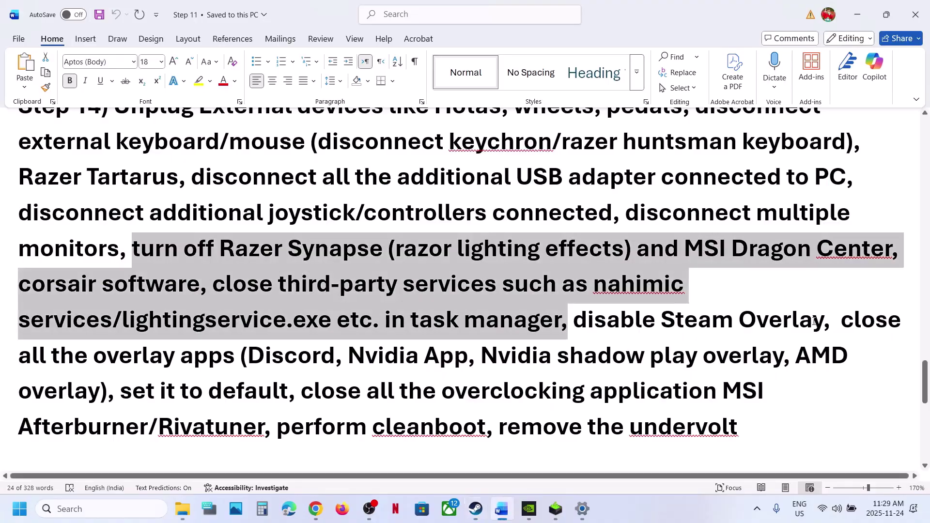
drag(843, 320, 237, 360)
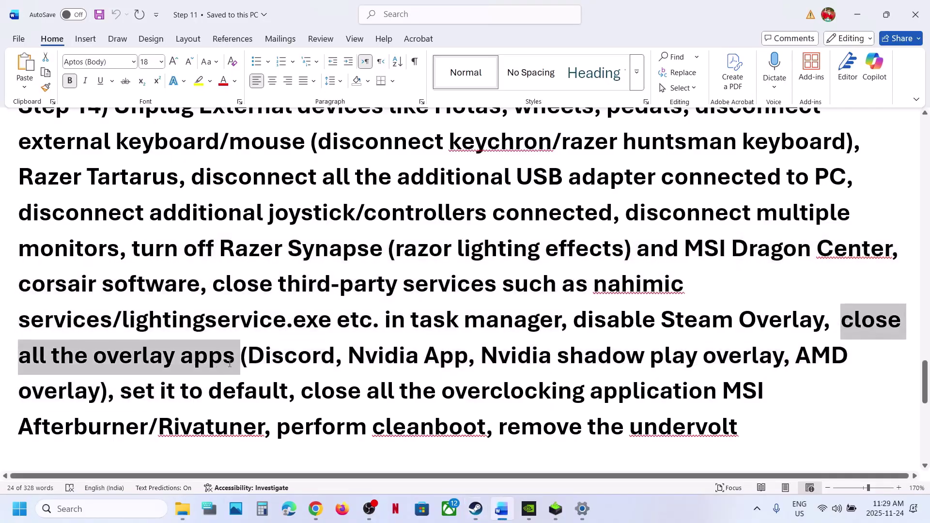
double_click(281, 361)
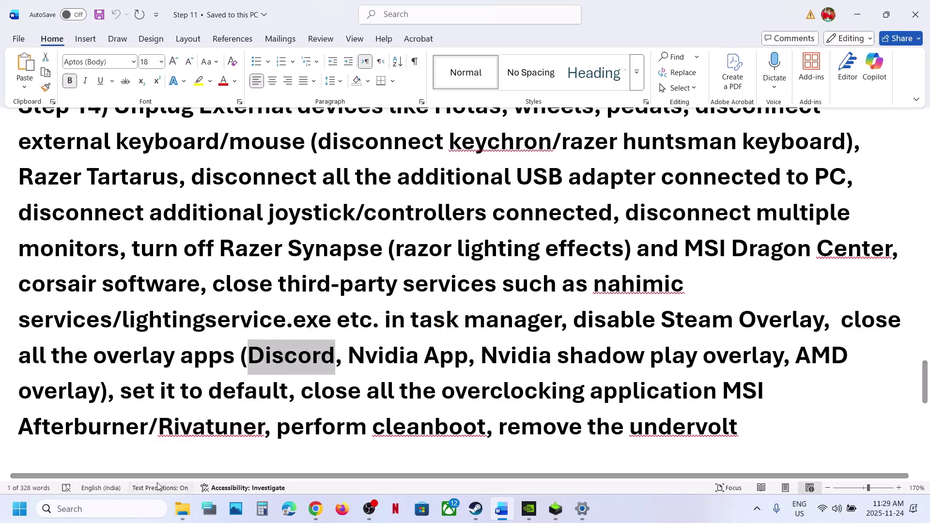
Open NVIDIA App, check the NVIDIA overlay option in its feature settings, and close the app.
click(111, 509)
text(nvidia)
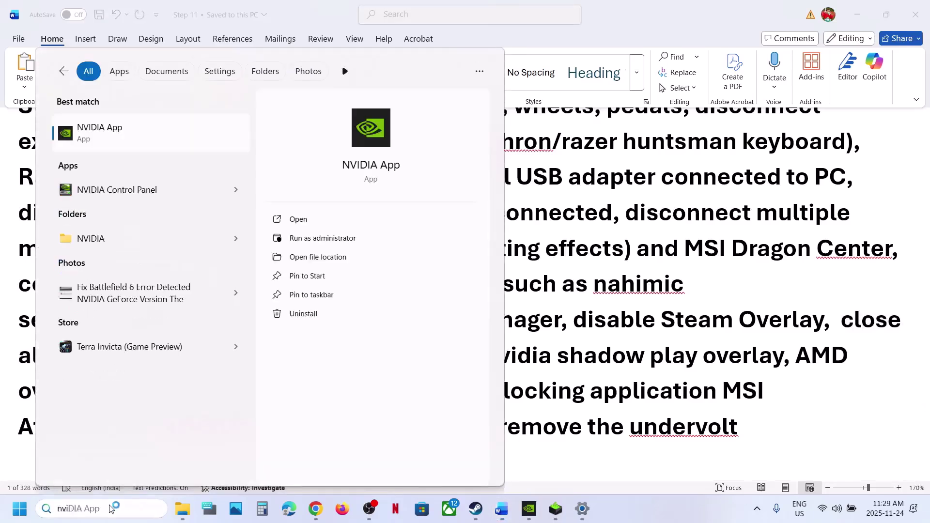
key(Return)
click(25, 243)
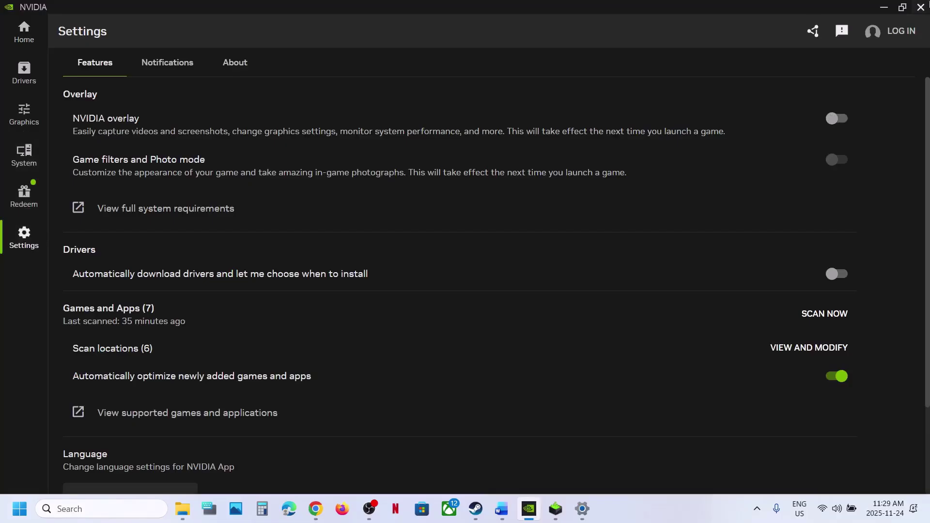
click(923, 10)
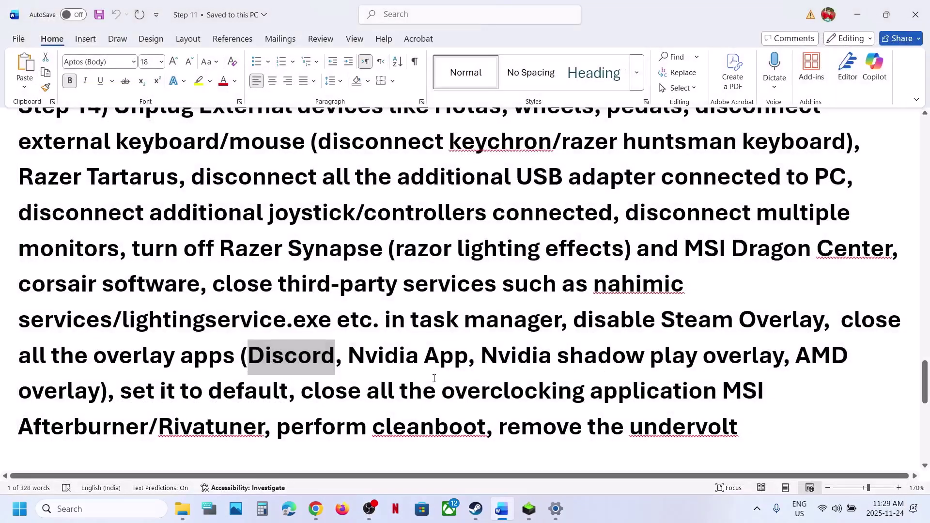
Highlight the guide's advice to close overclocking applications such as MSI Afterburner and Rivatuner.
drag(125, 395, 546, 396)
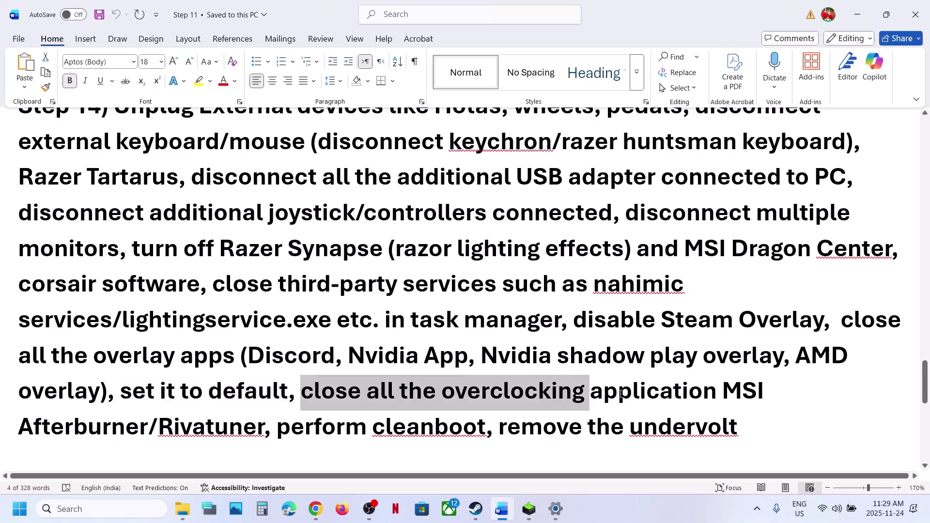
drag(621, 394, 224, 423)
right_click(228, 427)
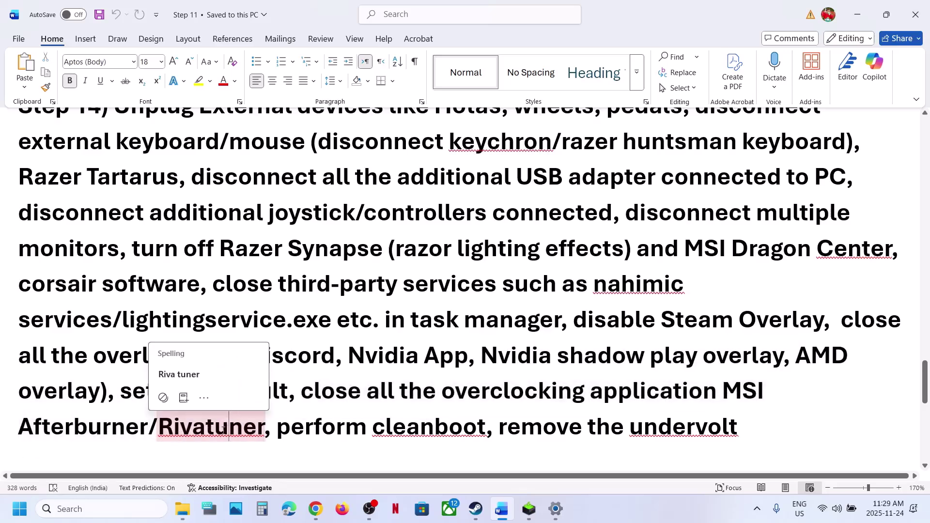
In System Configuration, hide all Microsoft services, disable all remaining services, apply the change, and dismiss the restart request.
click(71, 509)
text(system)
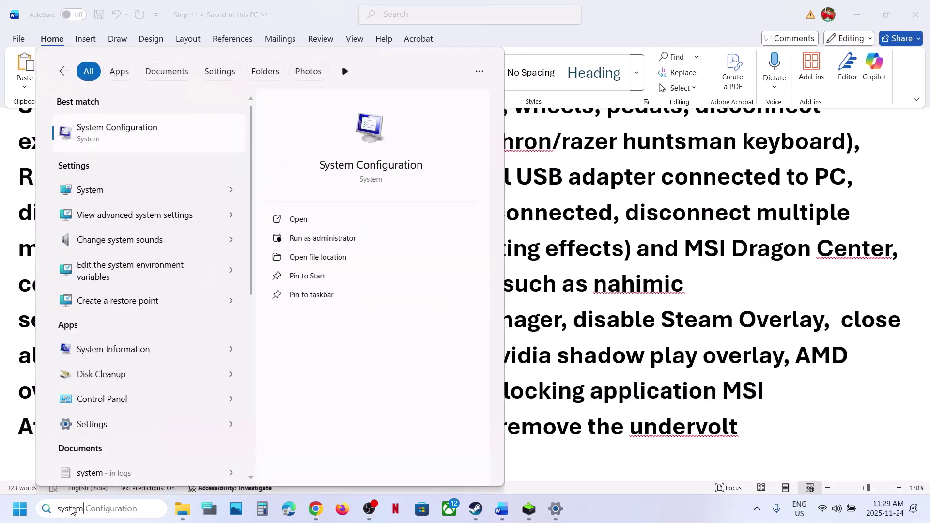
click(107, 136)
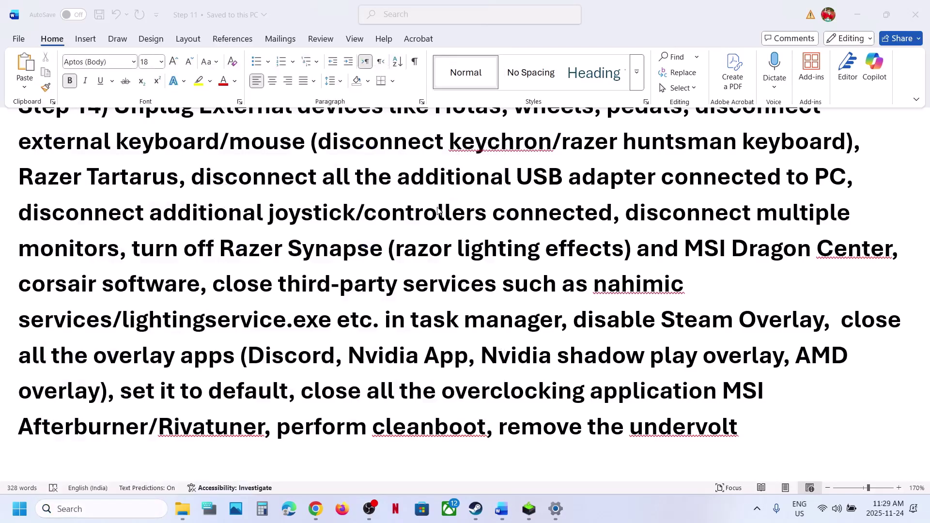
click(374, 161)
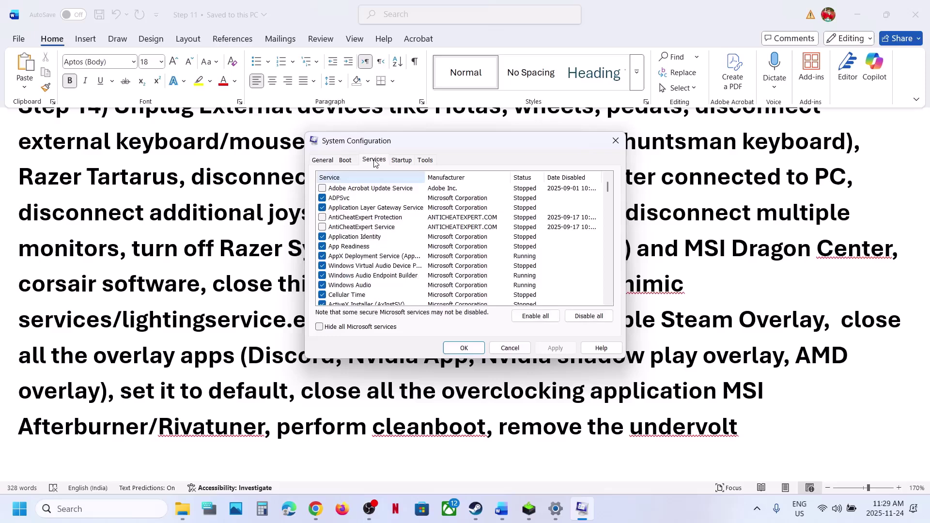
click(320, 327)
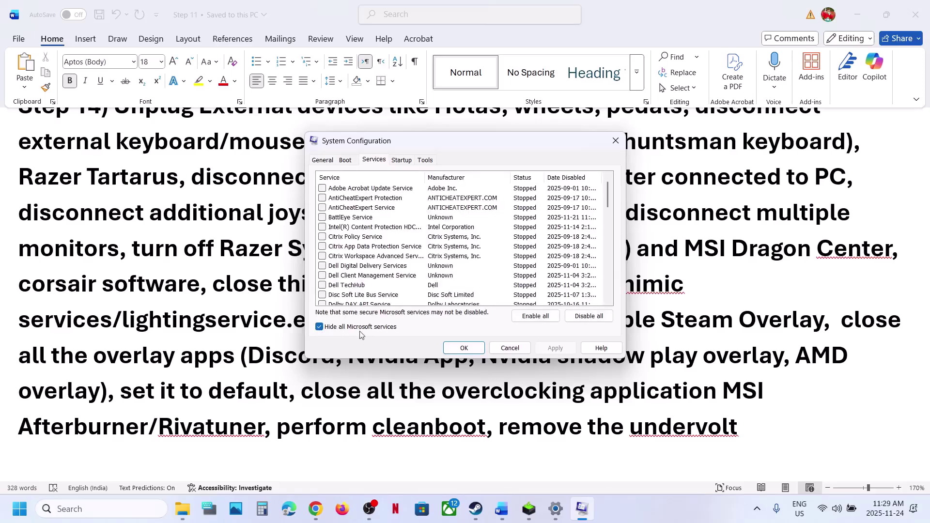
click(589, 316)
click(556, 349)
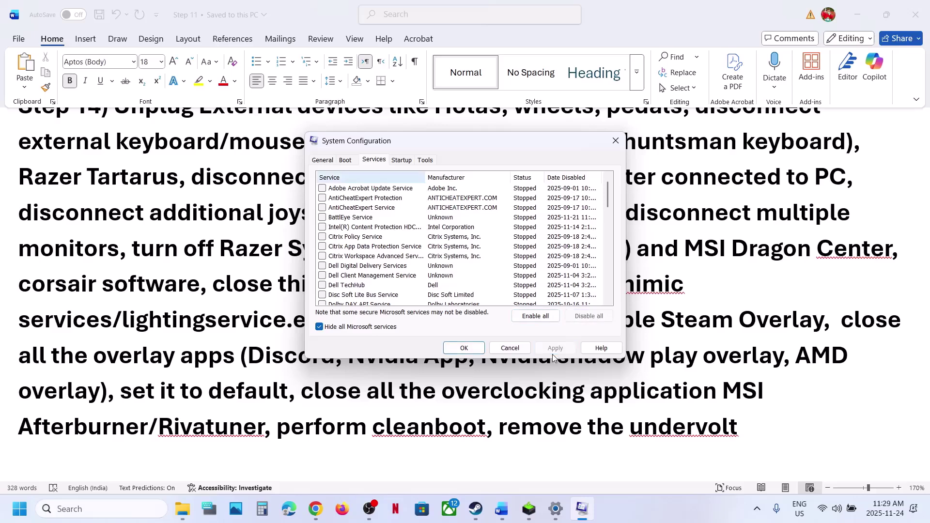
click(479, 353)
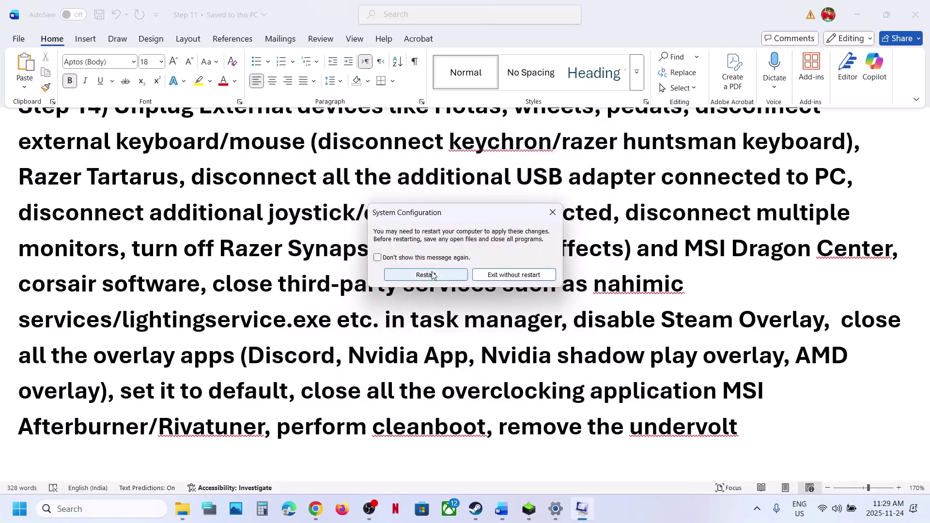
click(552, 212)
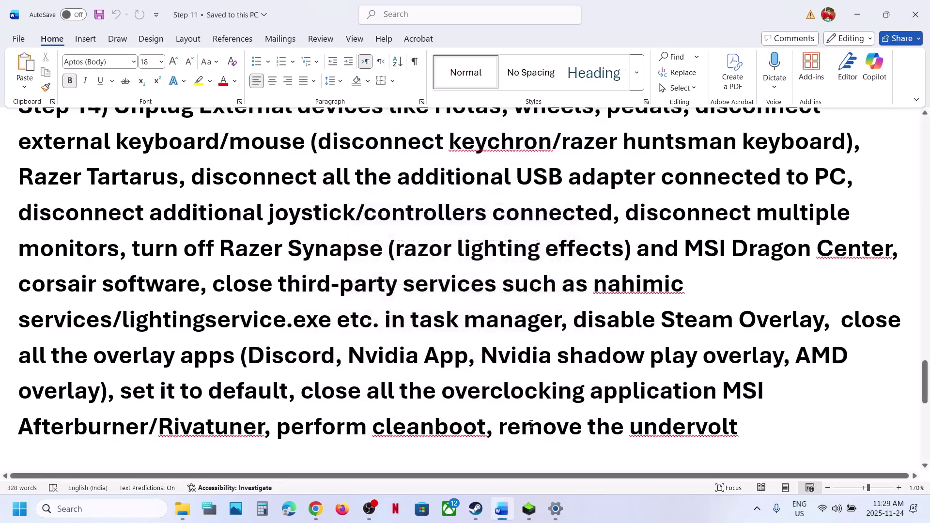
Highlight "remove the undervolt" and Step 15 about updating Windows in the guide.
drag(513, 432, 744, 426)
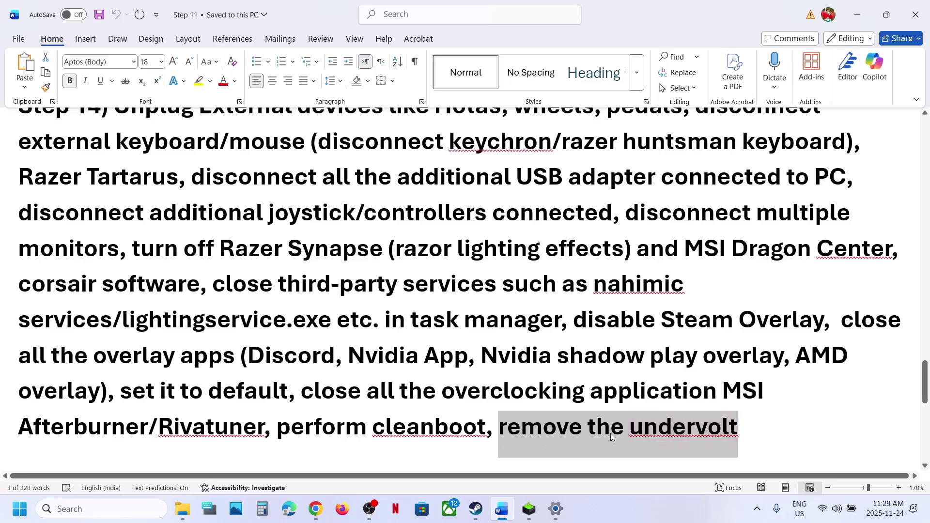
scroll(358, 371, down, 3)
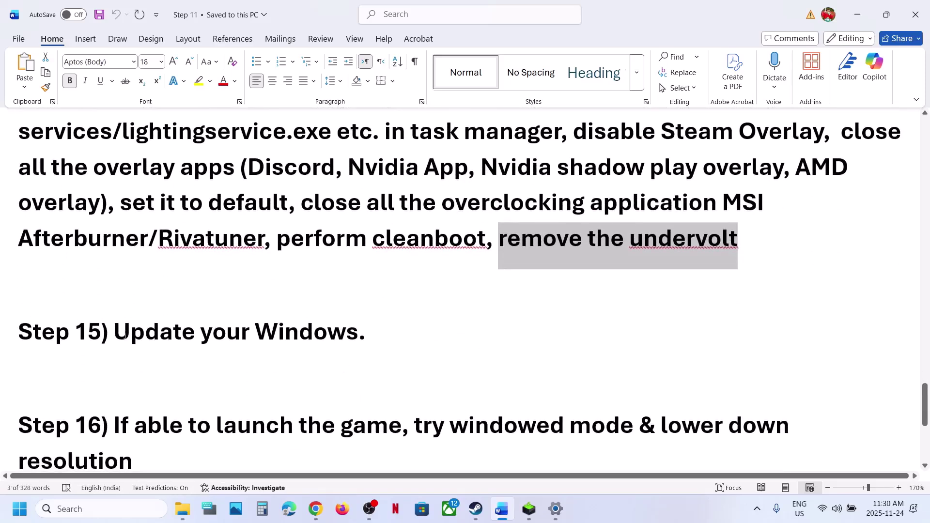
drag(114, 334, 421, 328)
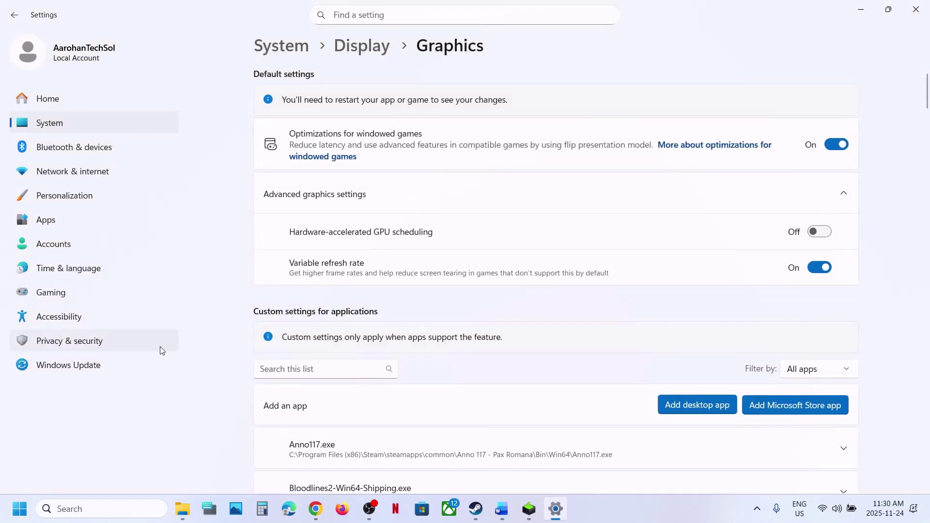
Check for updates in Windows Update, and bring up the computer's power options for a restart.
click(80, 368)
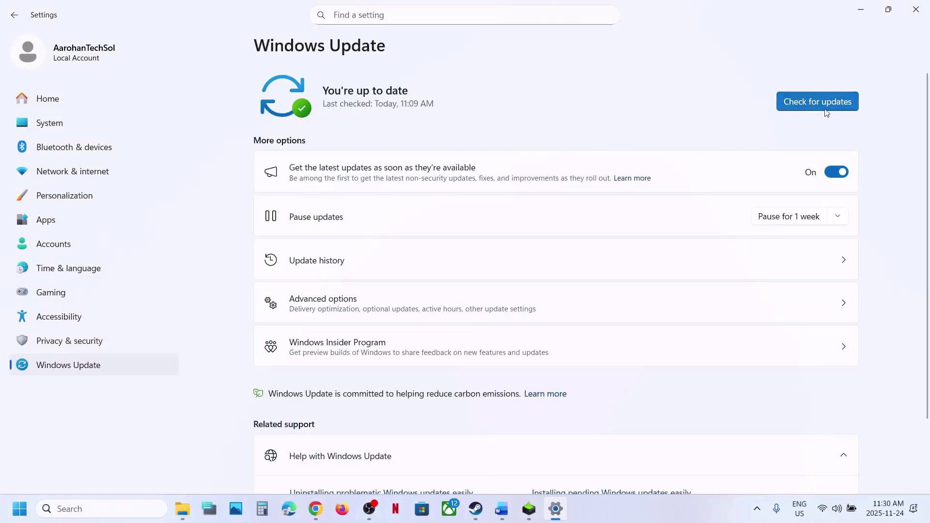
click(819, 101)
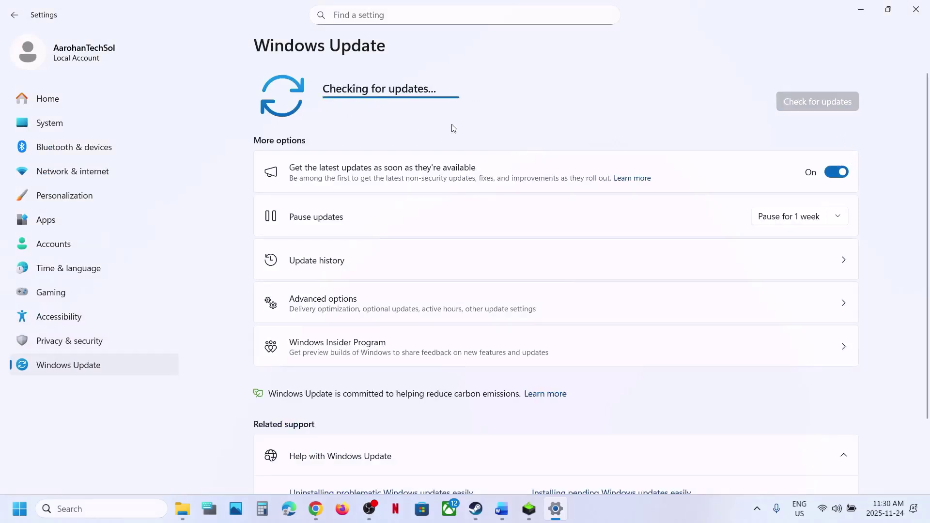
click(19, 509)
click(352, 467)
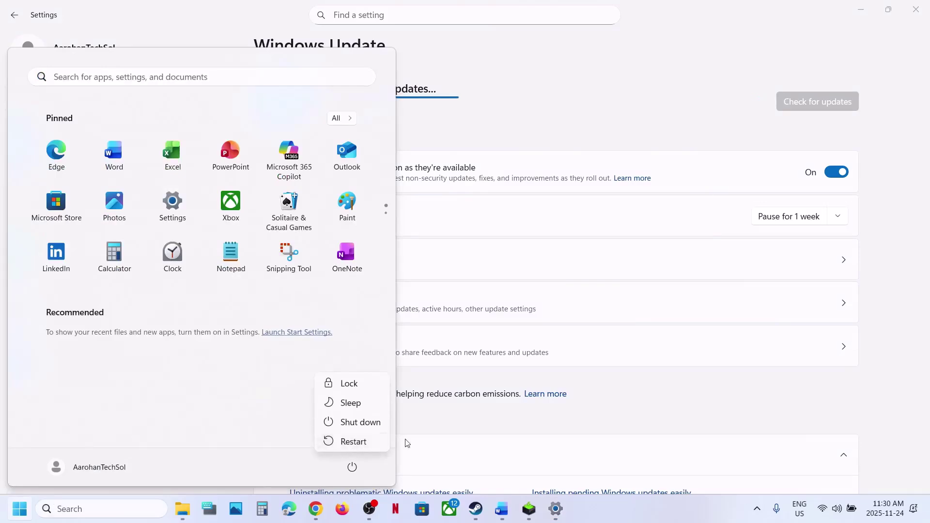
Return to the Word guide and highlight Step 16's advice to try windowed mode and lower the resolution.
click(501, 509)
scroll(418, 325, down, 1)
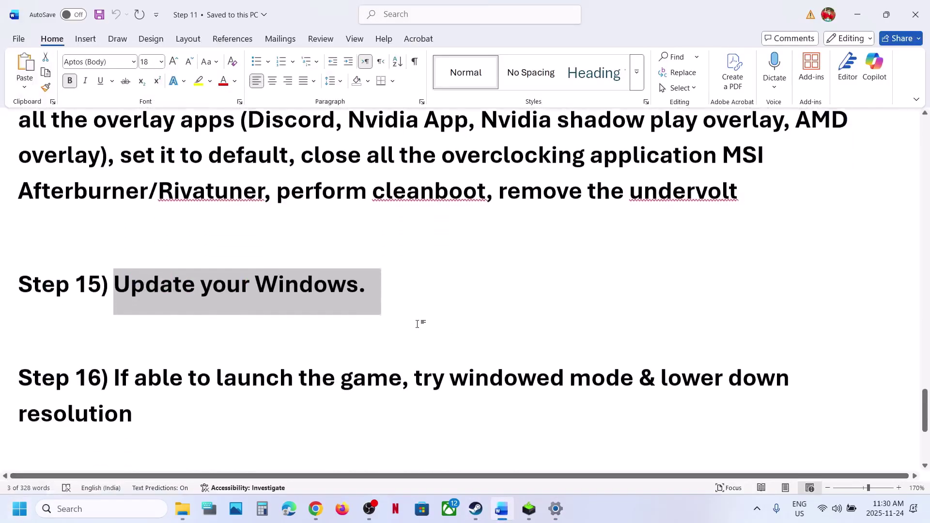
drag(111, 381, 375, 382)
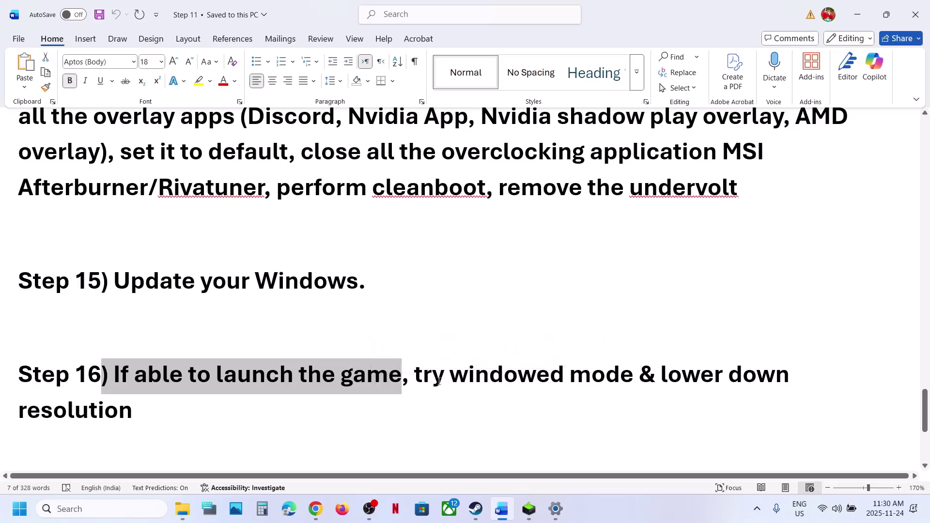
drag(424, 378, 161, 401)
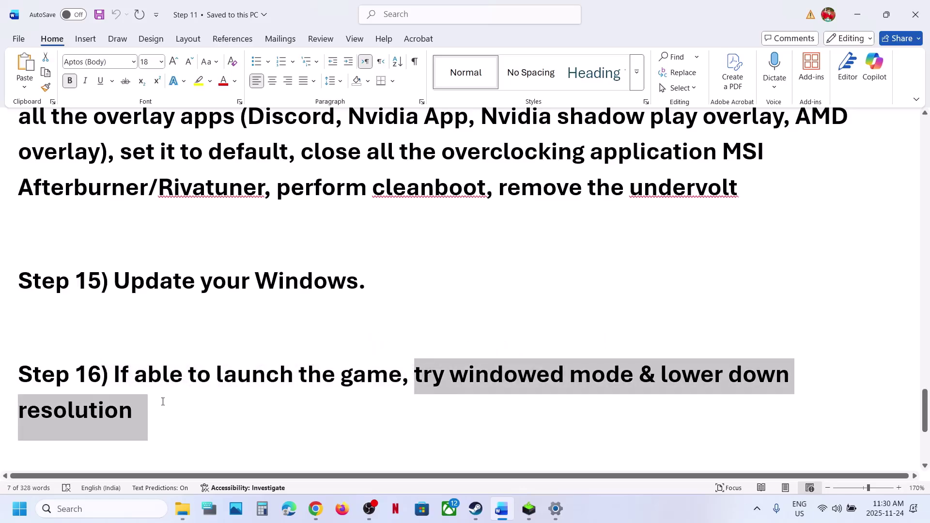
Switch to the running Solo Leveling game, open its graphics options, and set the windowed resolution to 1600 x 900.
click(477, 507)
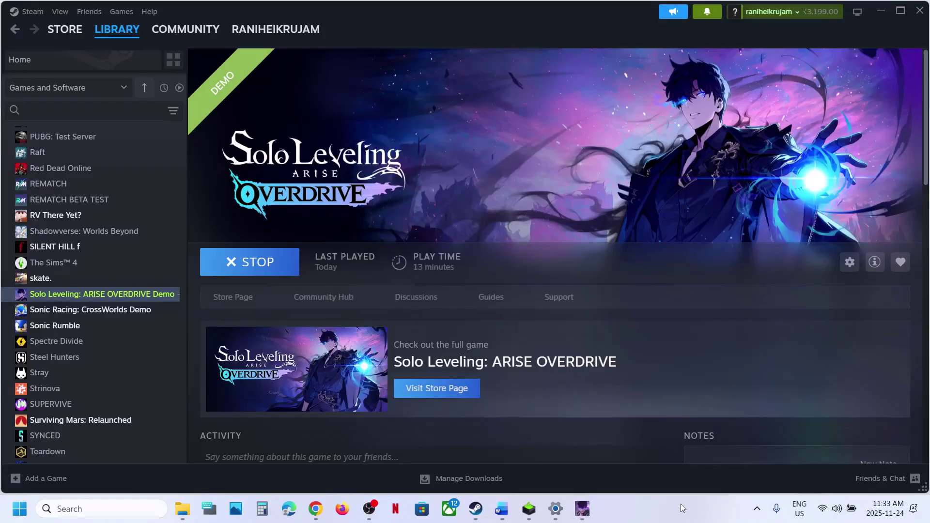
click(582, 509)
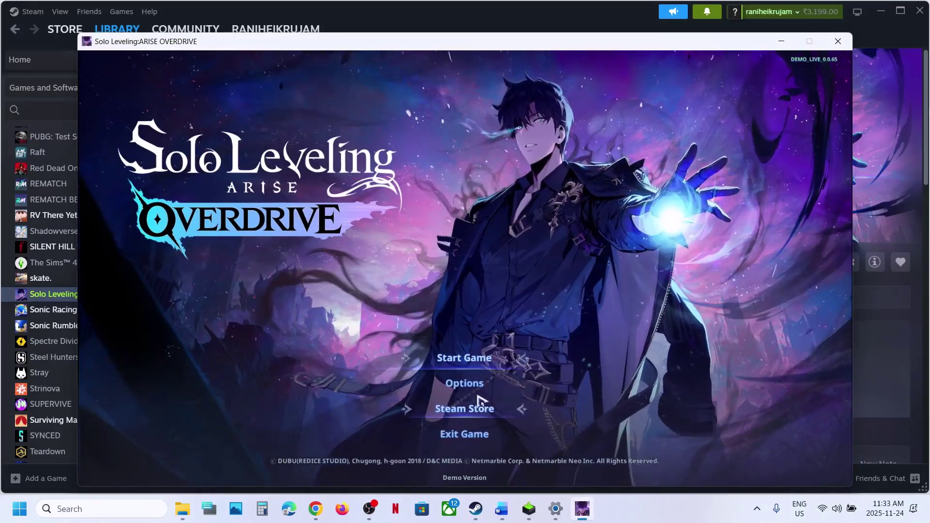
click(475, 386)
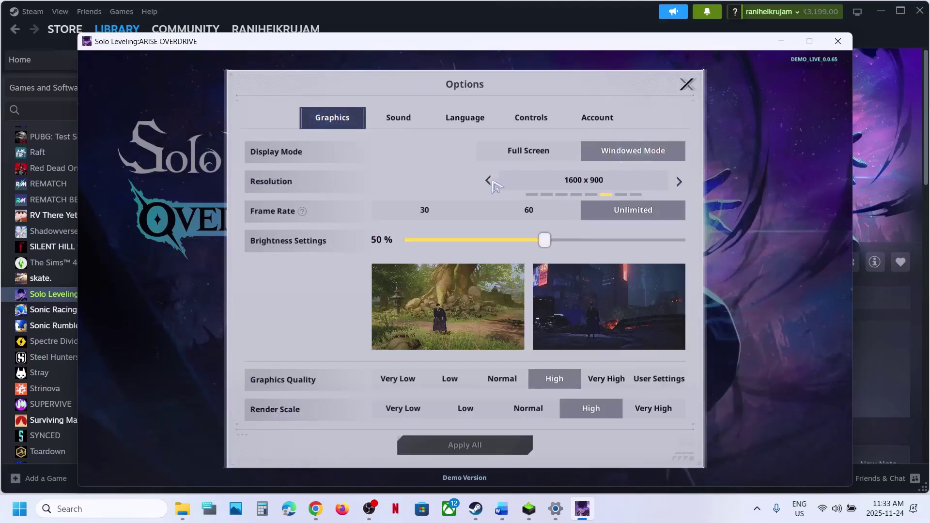
click(680, 182)
click(679, 182)
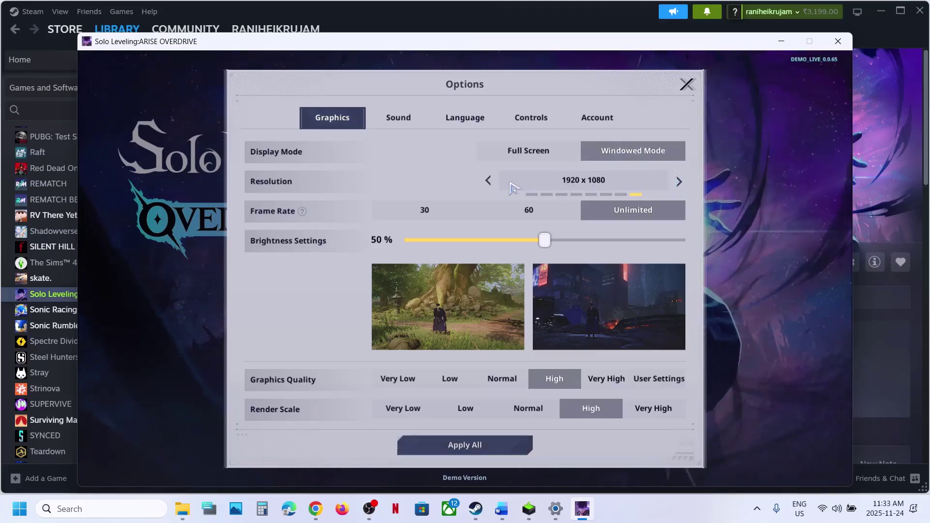
click(489, 182)
click(489, 182)
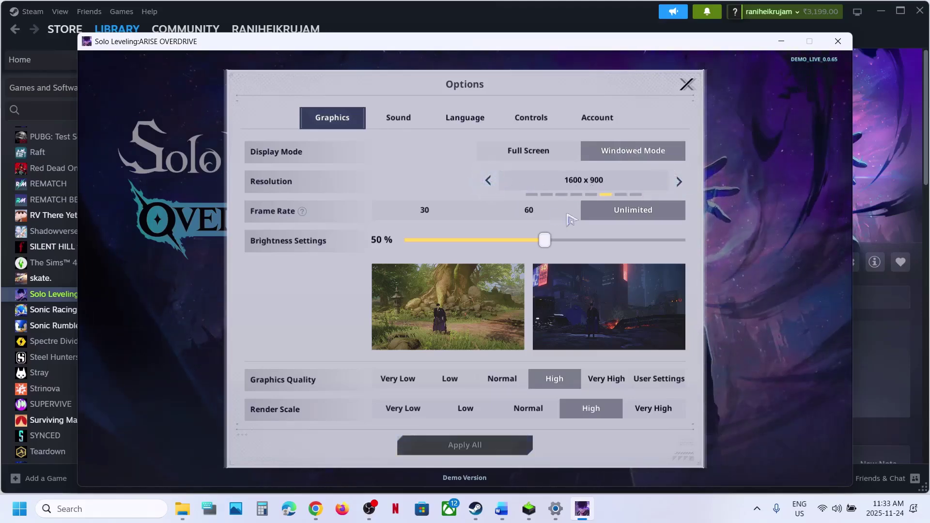
Set the game's frame rate to 60 and its graphics quality to Normal, and apply the settings.
click(526, 216)
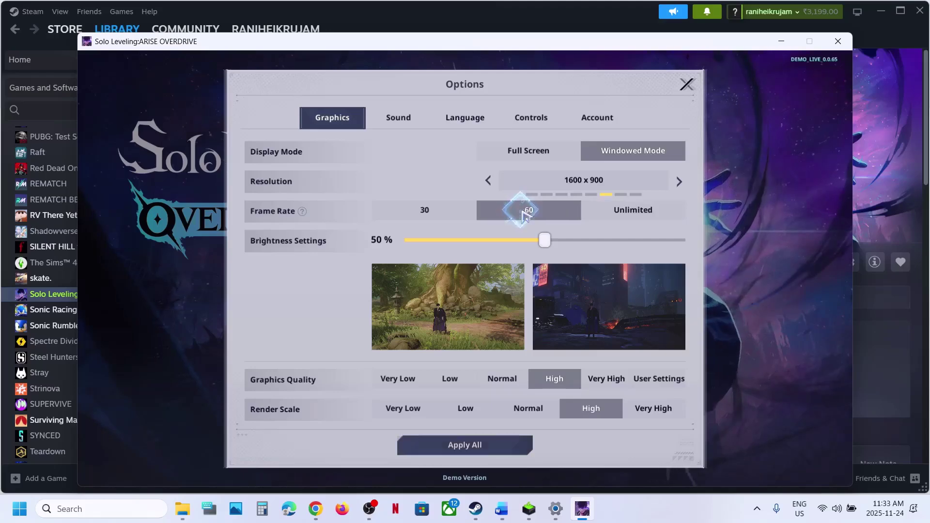
click(439, 213)
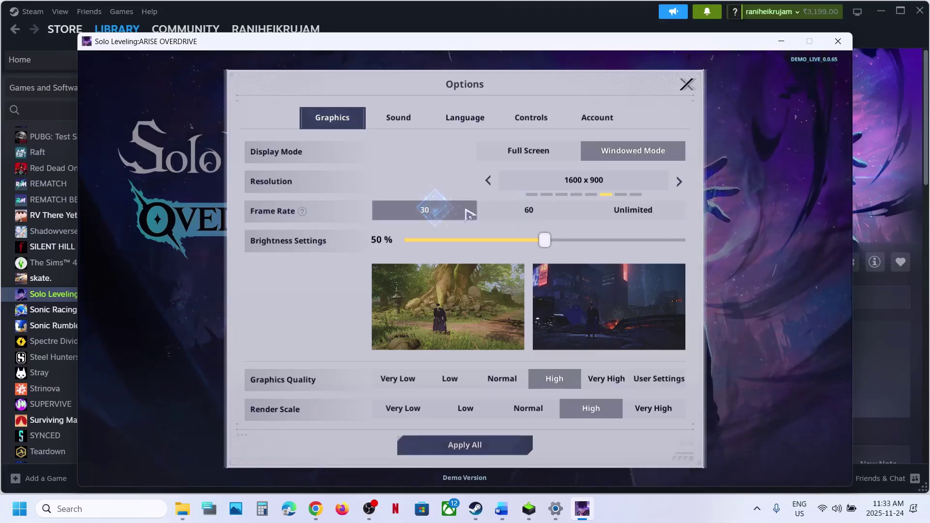
click(523, 215)
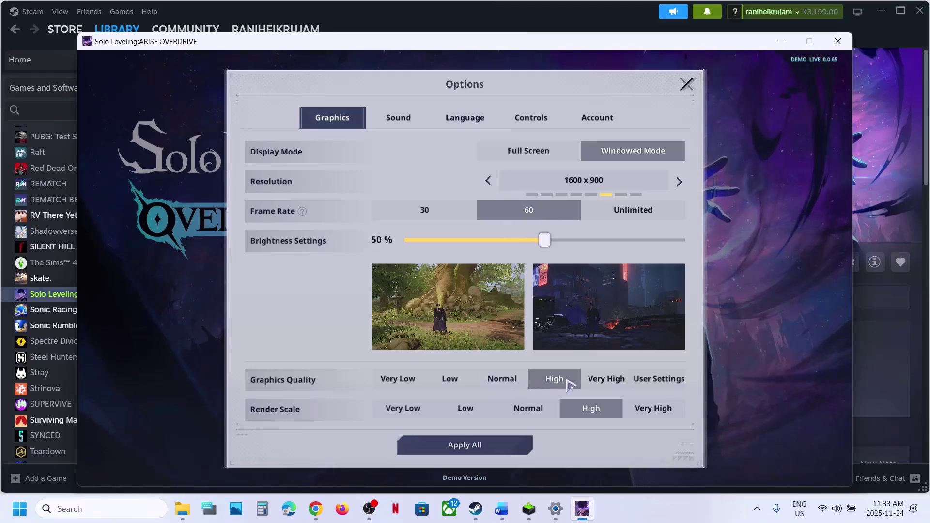
click(606, 379)
click(558, 382)
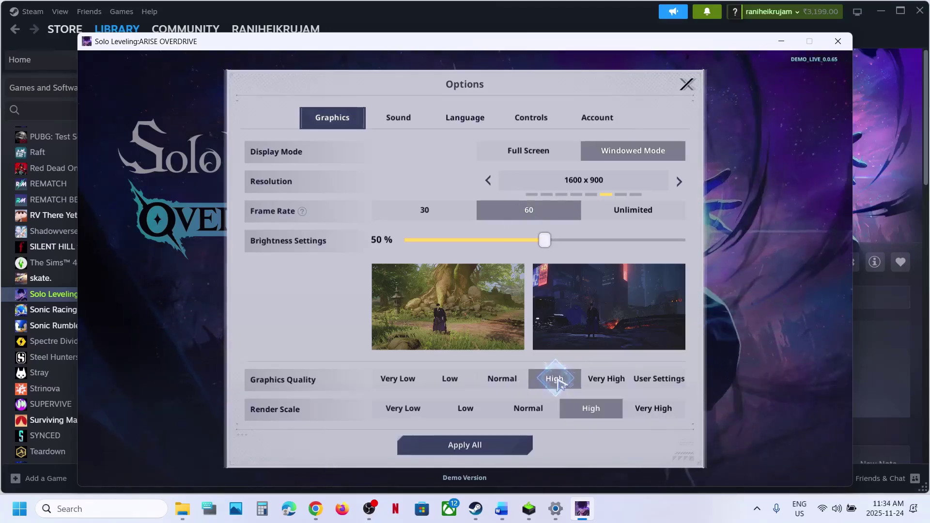
click(503, 381)
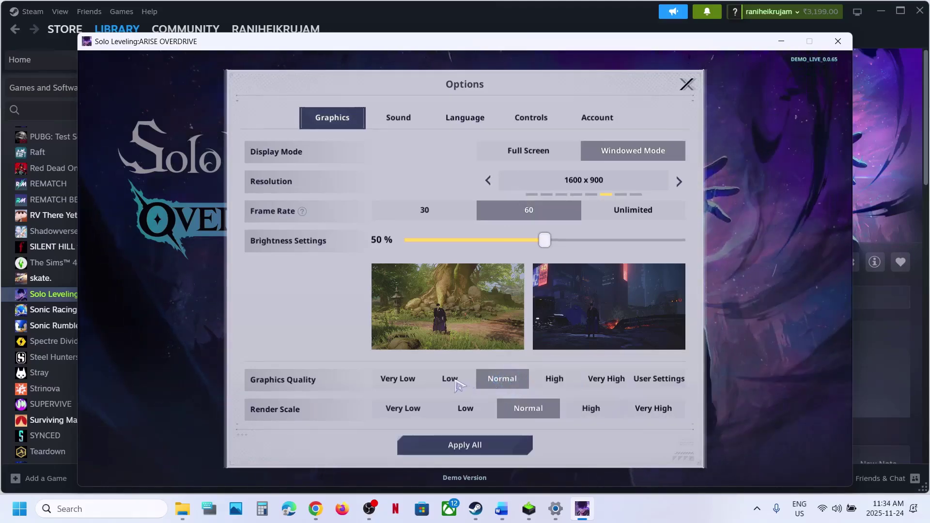
click(466, 448)
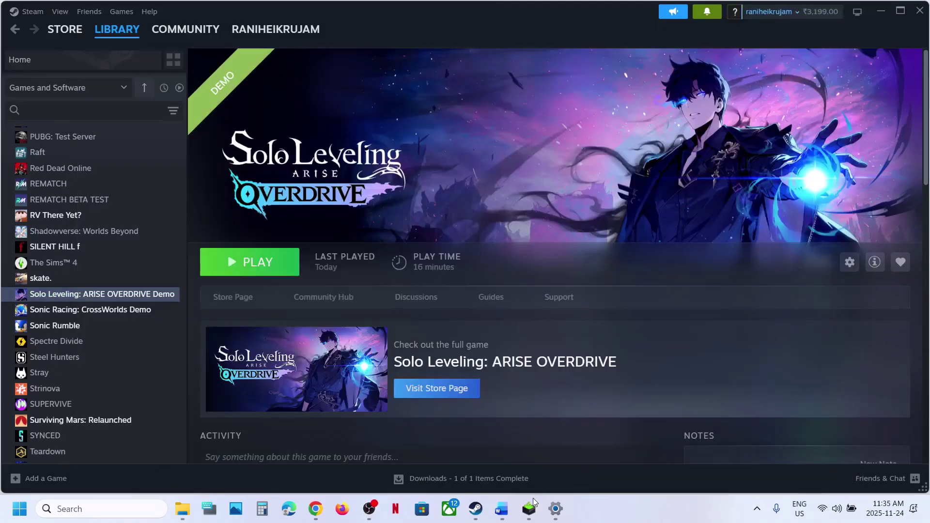
Highlight Step 17 "Update BIOS" in the Word guide and check the laptop's battery charge.
click(506, 519)
scroll(324, 354, down, 3)
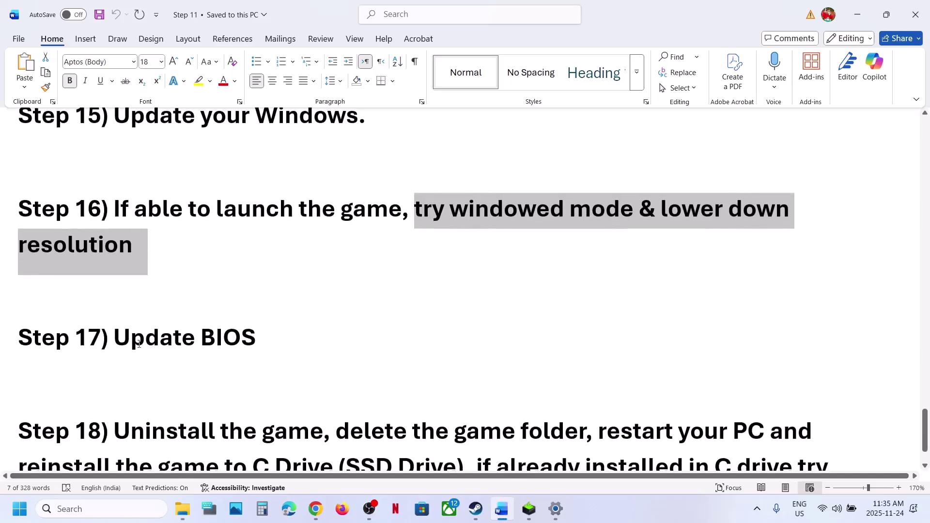
drag(186, 338, 115, 339)
click(851, 512)
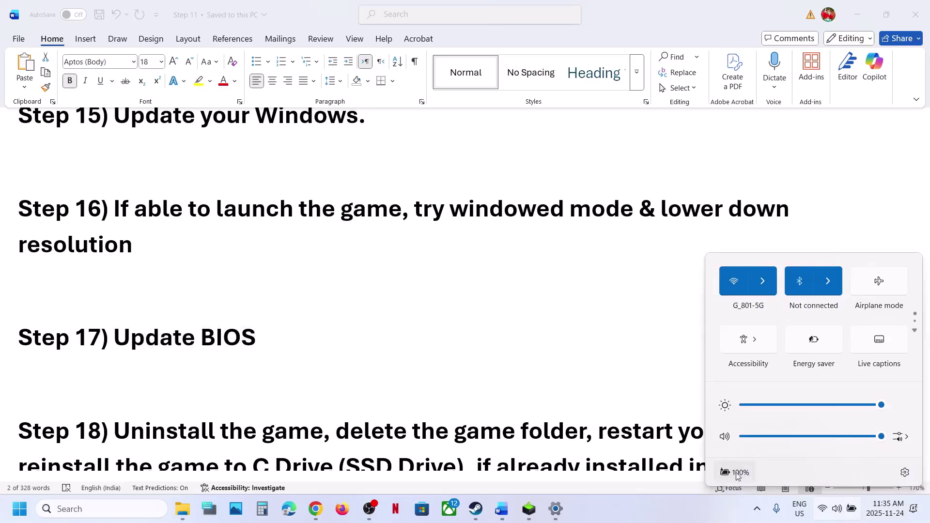
click(410, 327)
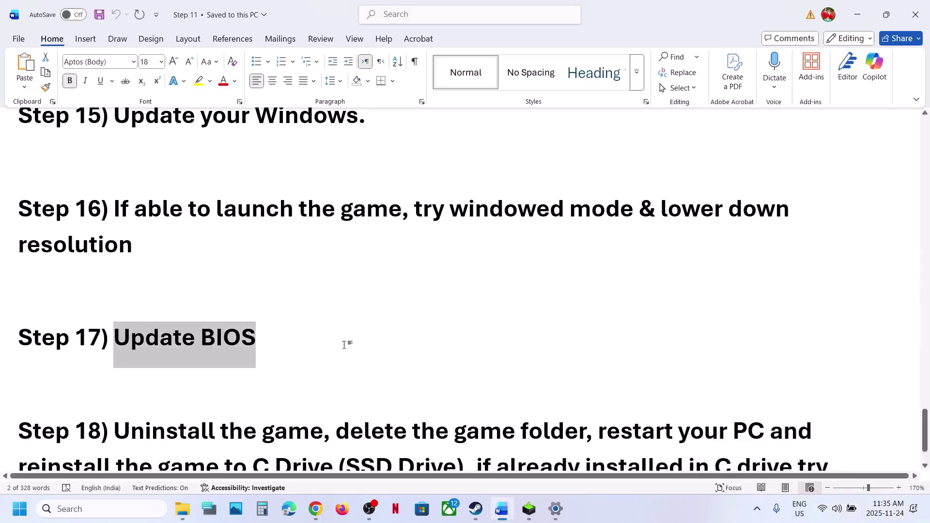
Highlight Step 18 about reinstalling the game, and look up the uninstall option for Solo Leveling: ARISE OVERDRIVE Demo in Steam without using it.
scroll(344, 345, down, 3)
drag(134, 368, 293, 431)
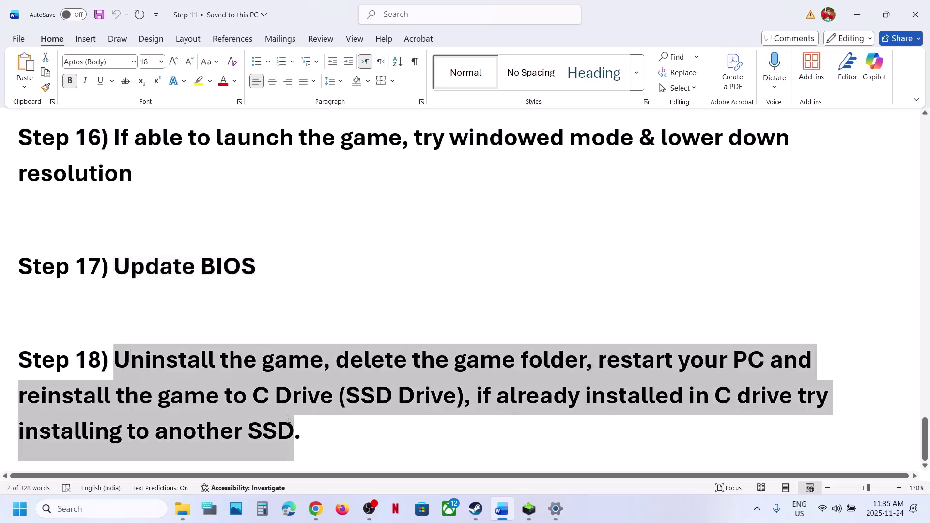
click(477, 517)
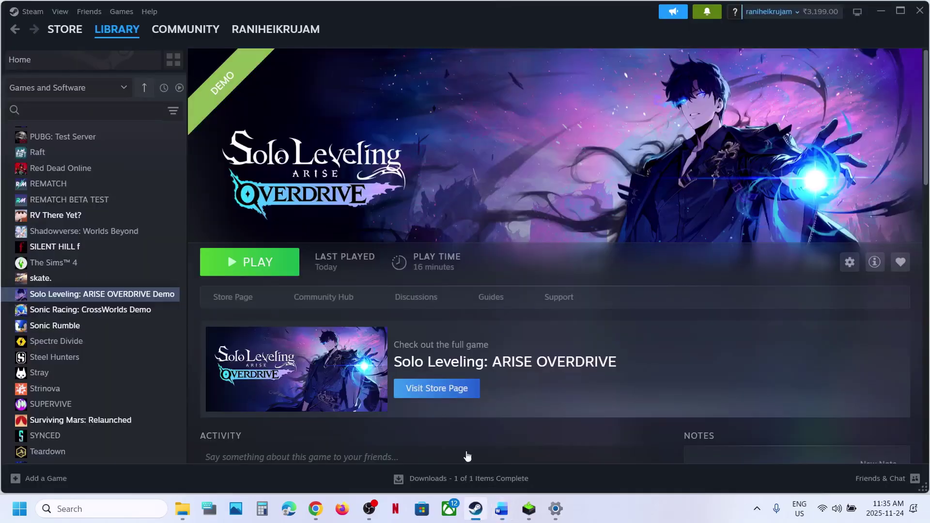
right_click(109, 294)
mouse_move(149, 367)
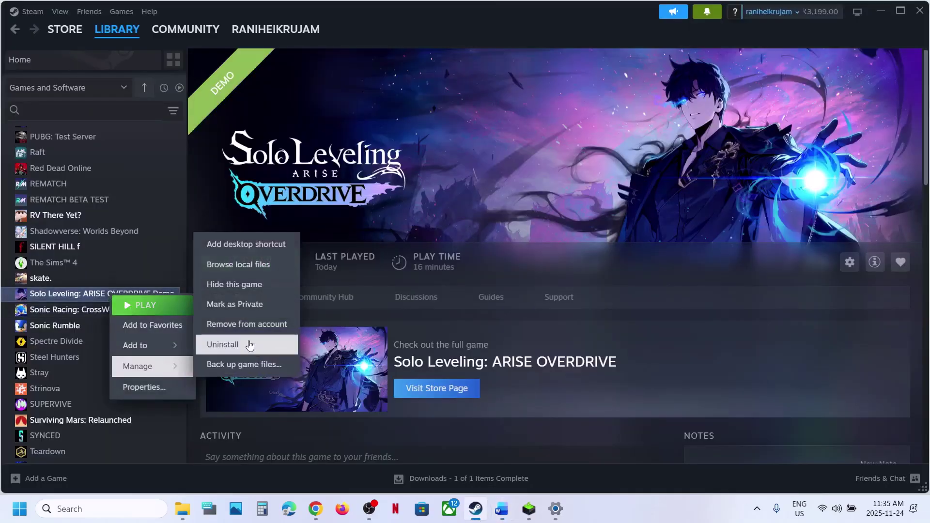
click(405, 192)
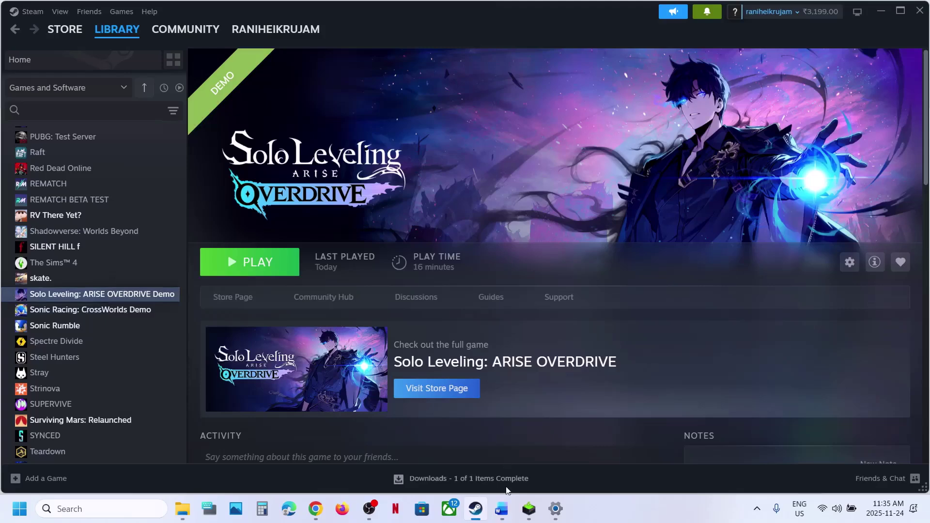
Highlight the guide's advice to reinstall the game to the C drive or another SSD, and return to Steam.
click(501, 509)
click(183, 417)
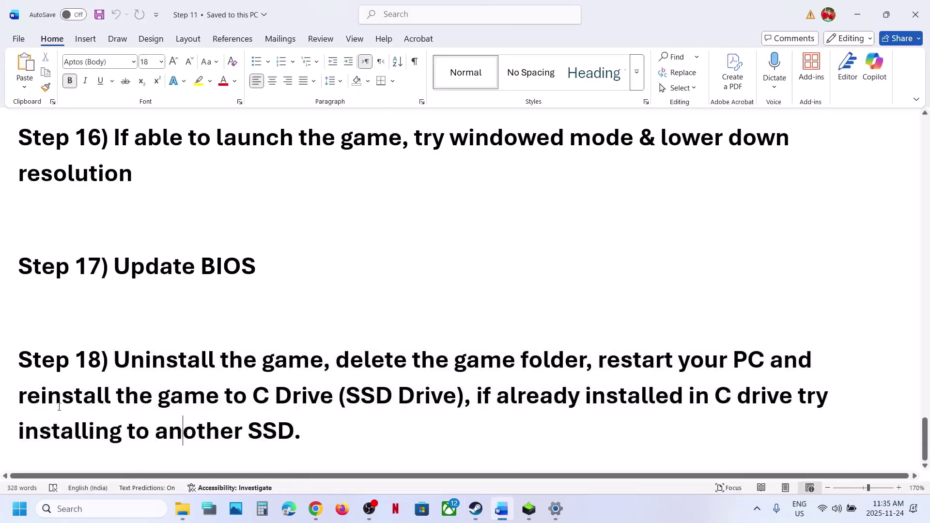
drag(19, 397, 301, 403)
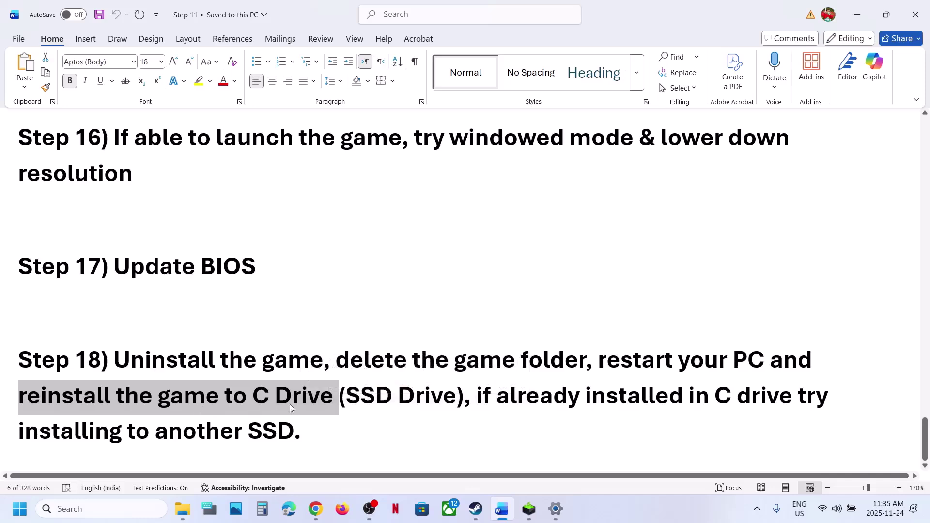
drag(478, 398, 160, 398)
click(476, 509)
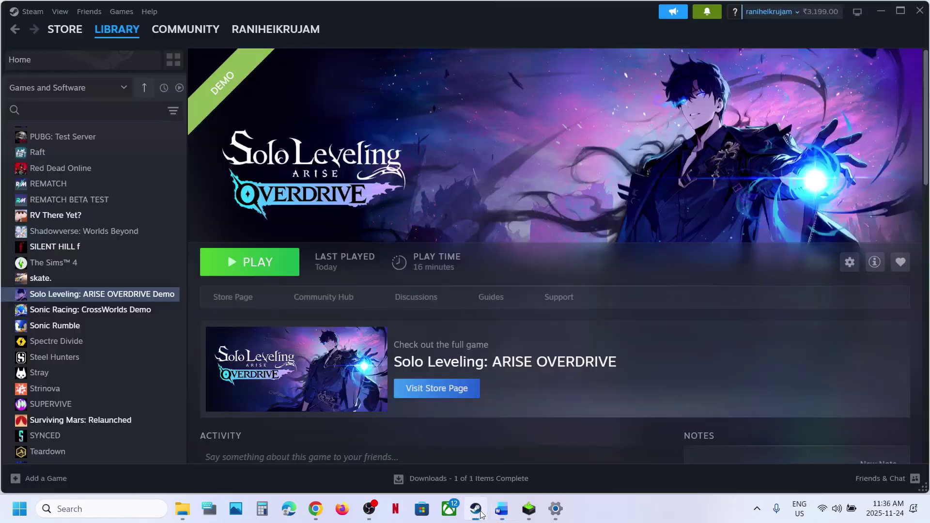